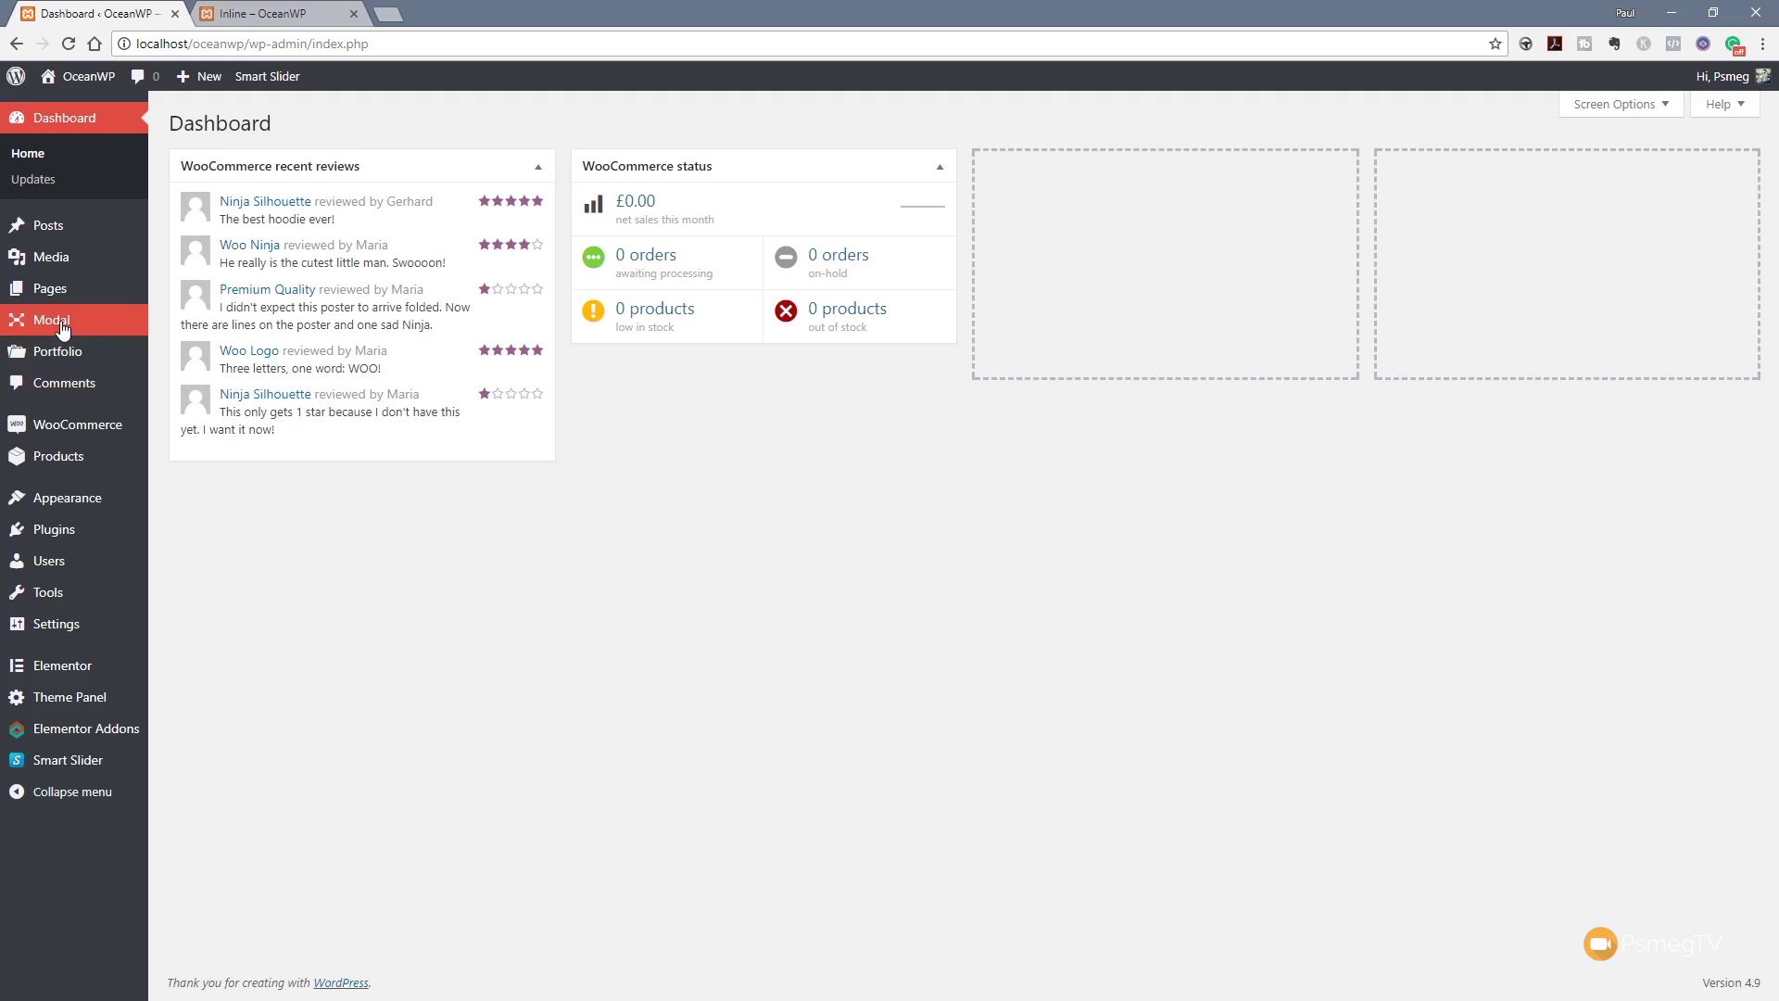
Step: Create a new modal item titled "Quick Contact", leaving its content area empty
mouse_move(62, 329)
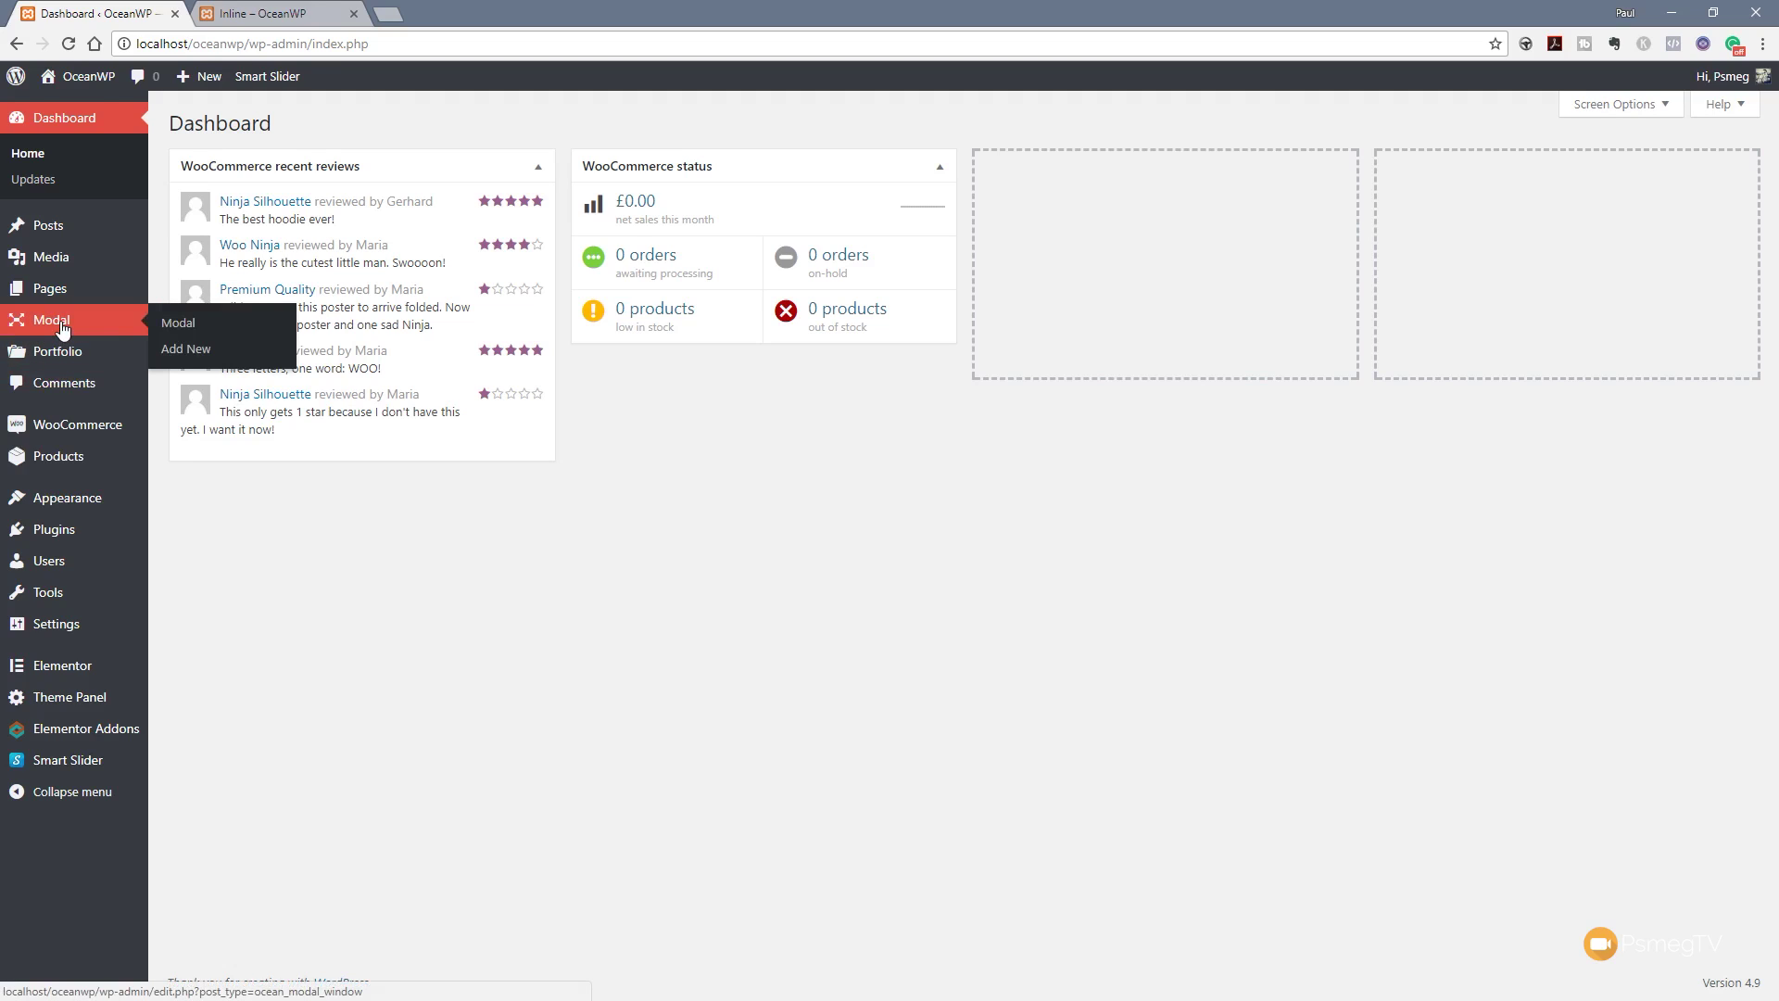
left_click(199, 353)
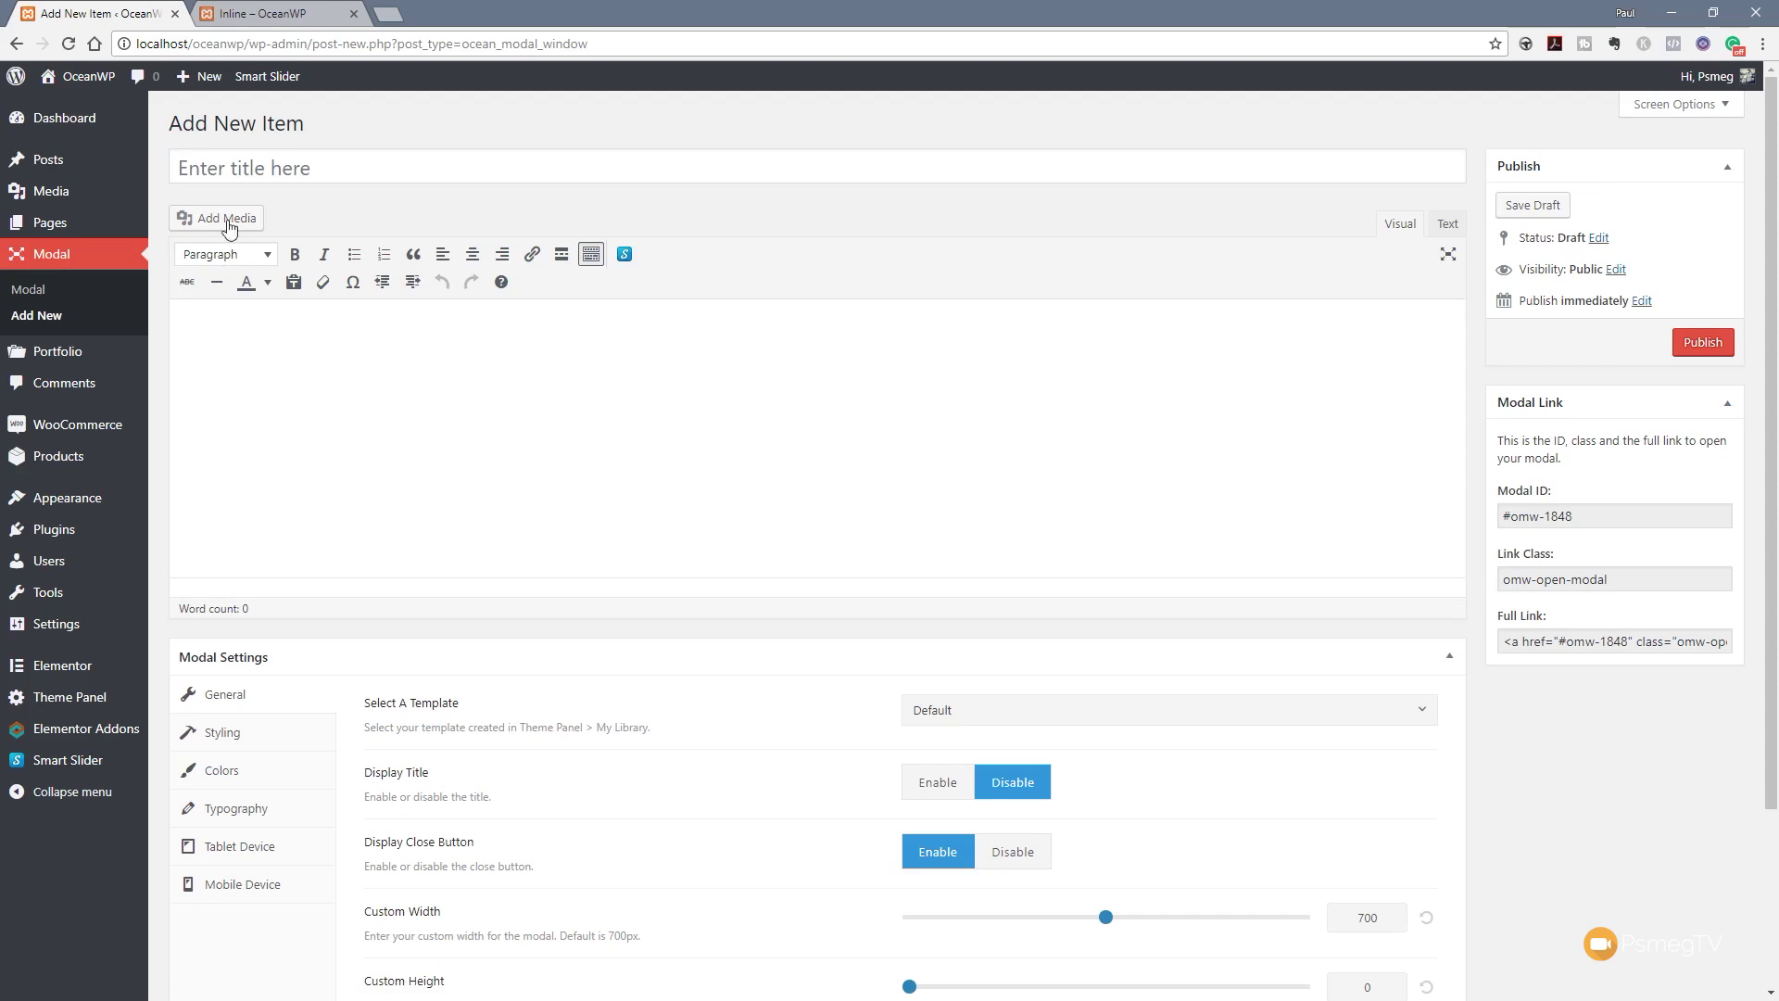
left_click(231, 177)
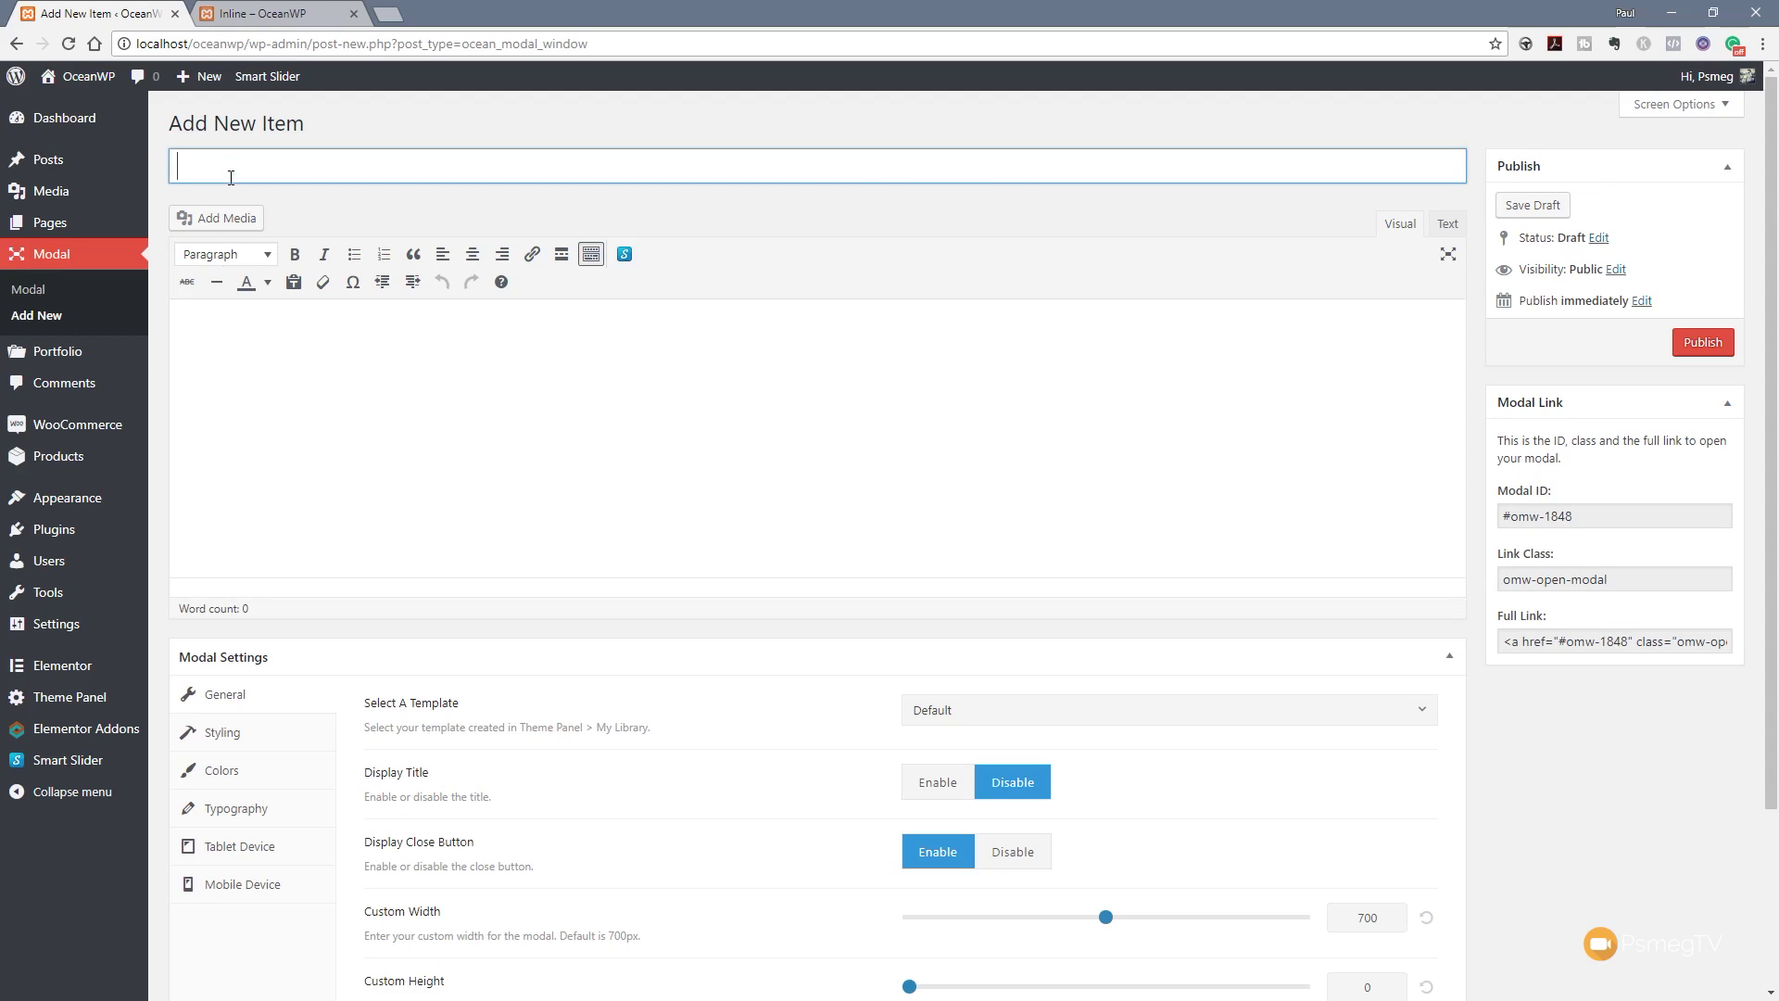
type("Quick Contact")
left_click(248, 388)
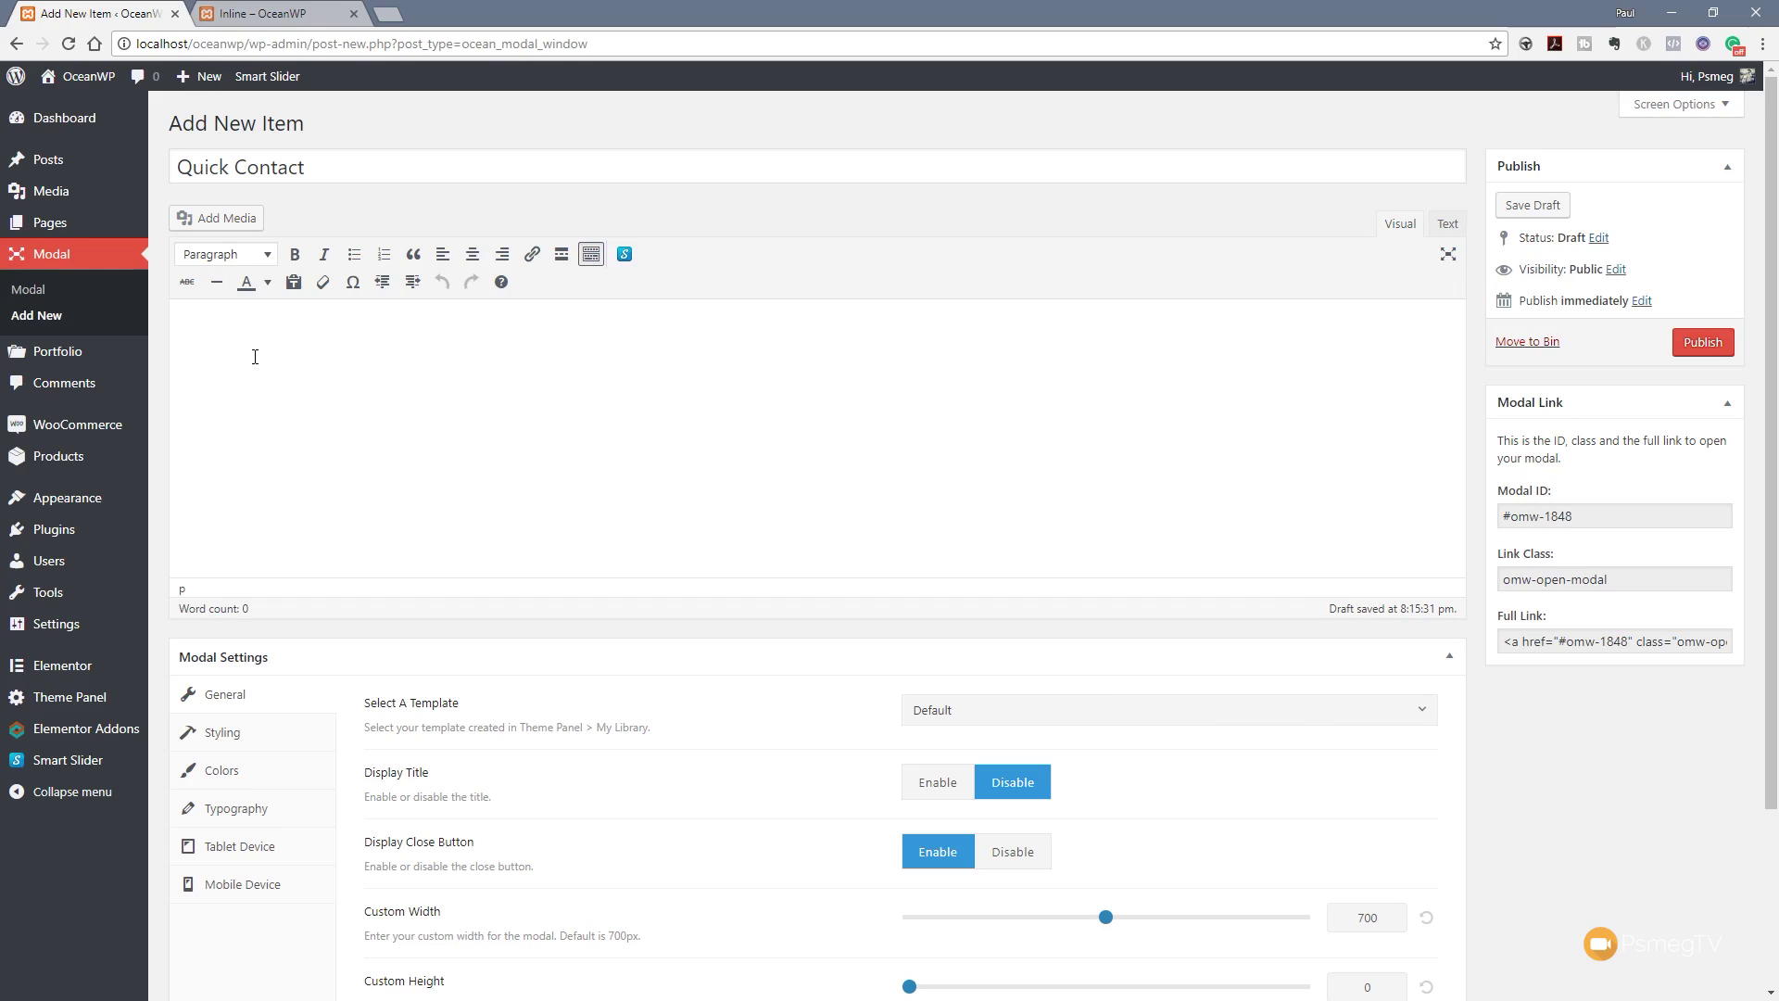
Step: Review the general modal settings of the Quick Contact item and publish it with the defaults
left_click(1449, 657)
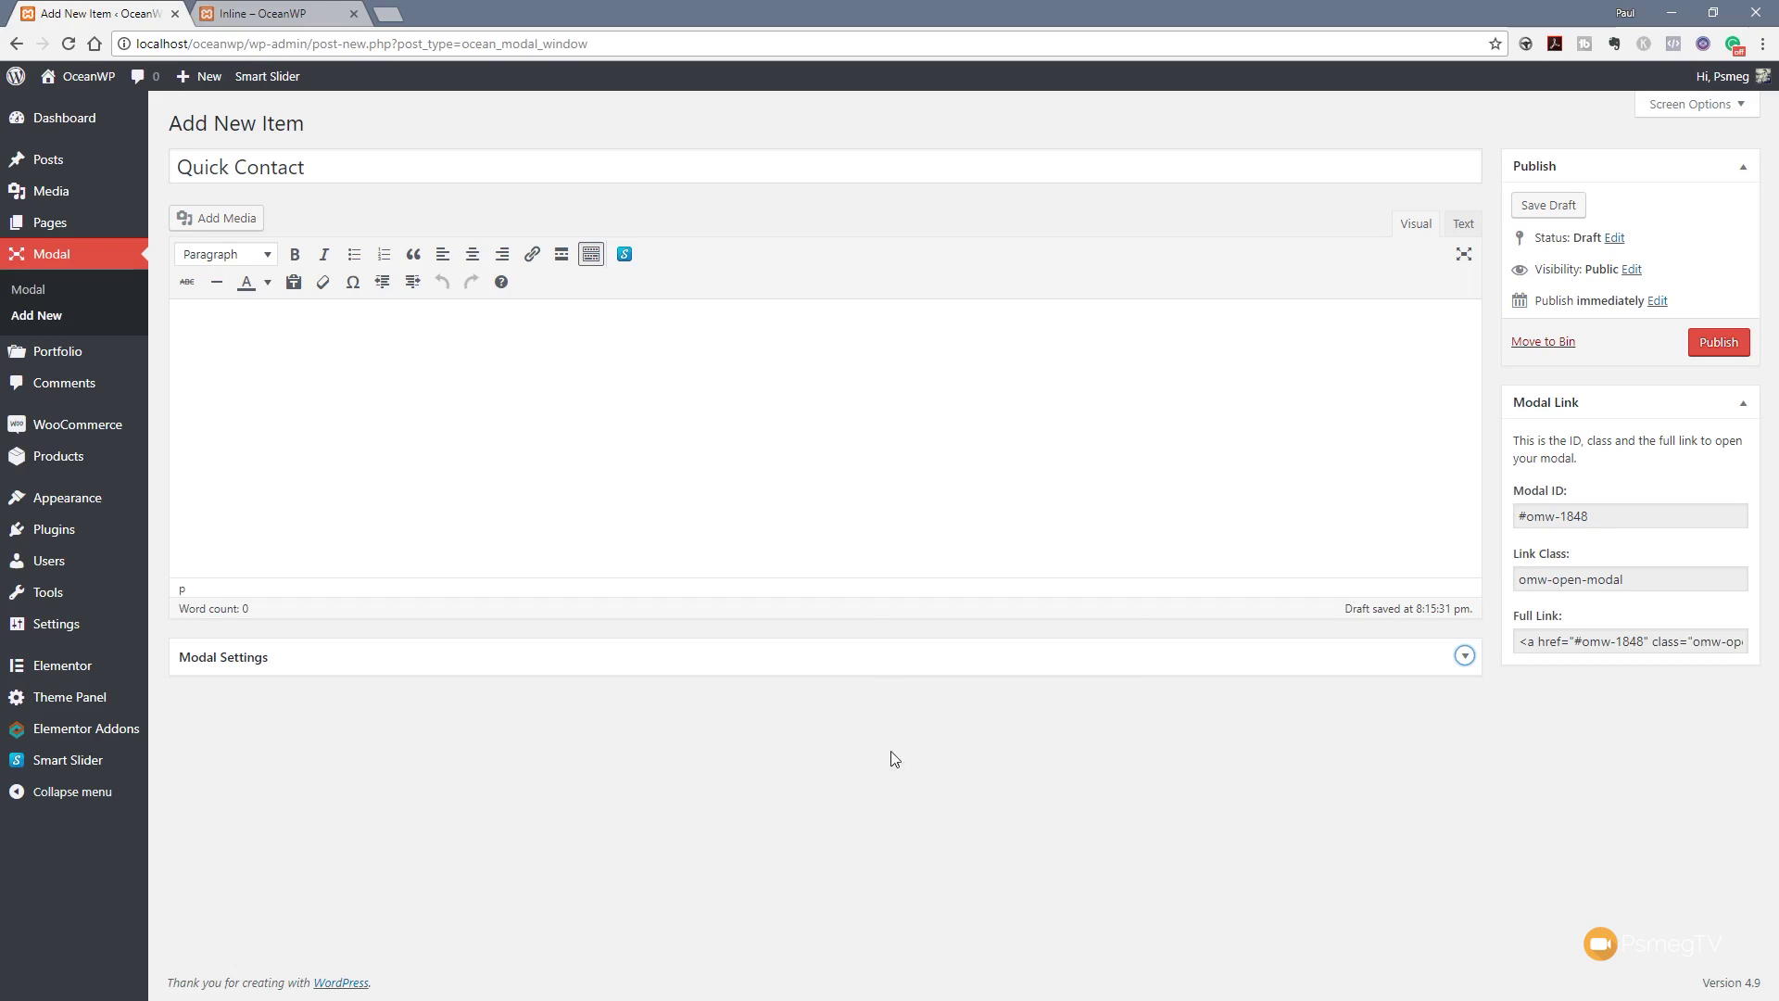
left_click(899, 662)
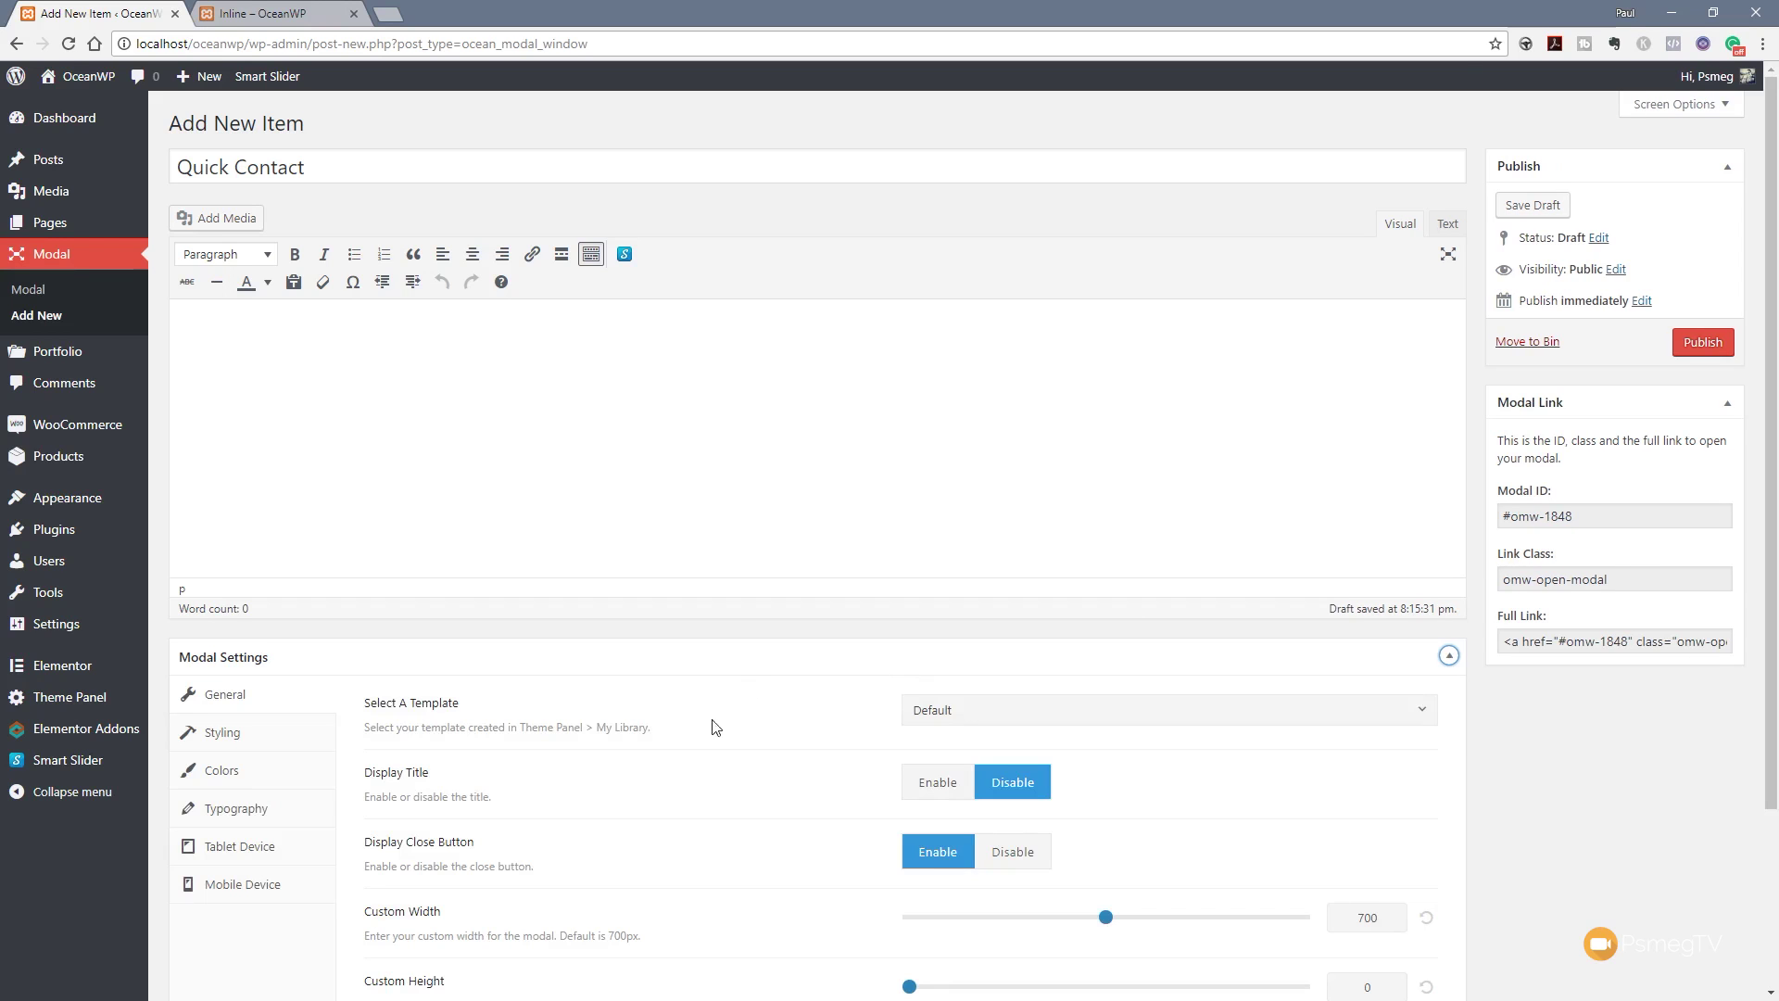
scroll(920, 769, "down", 2)
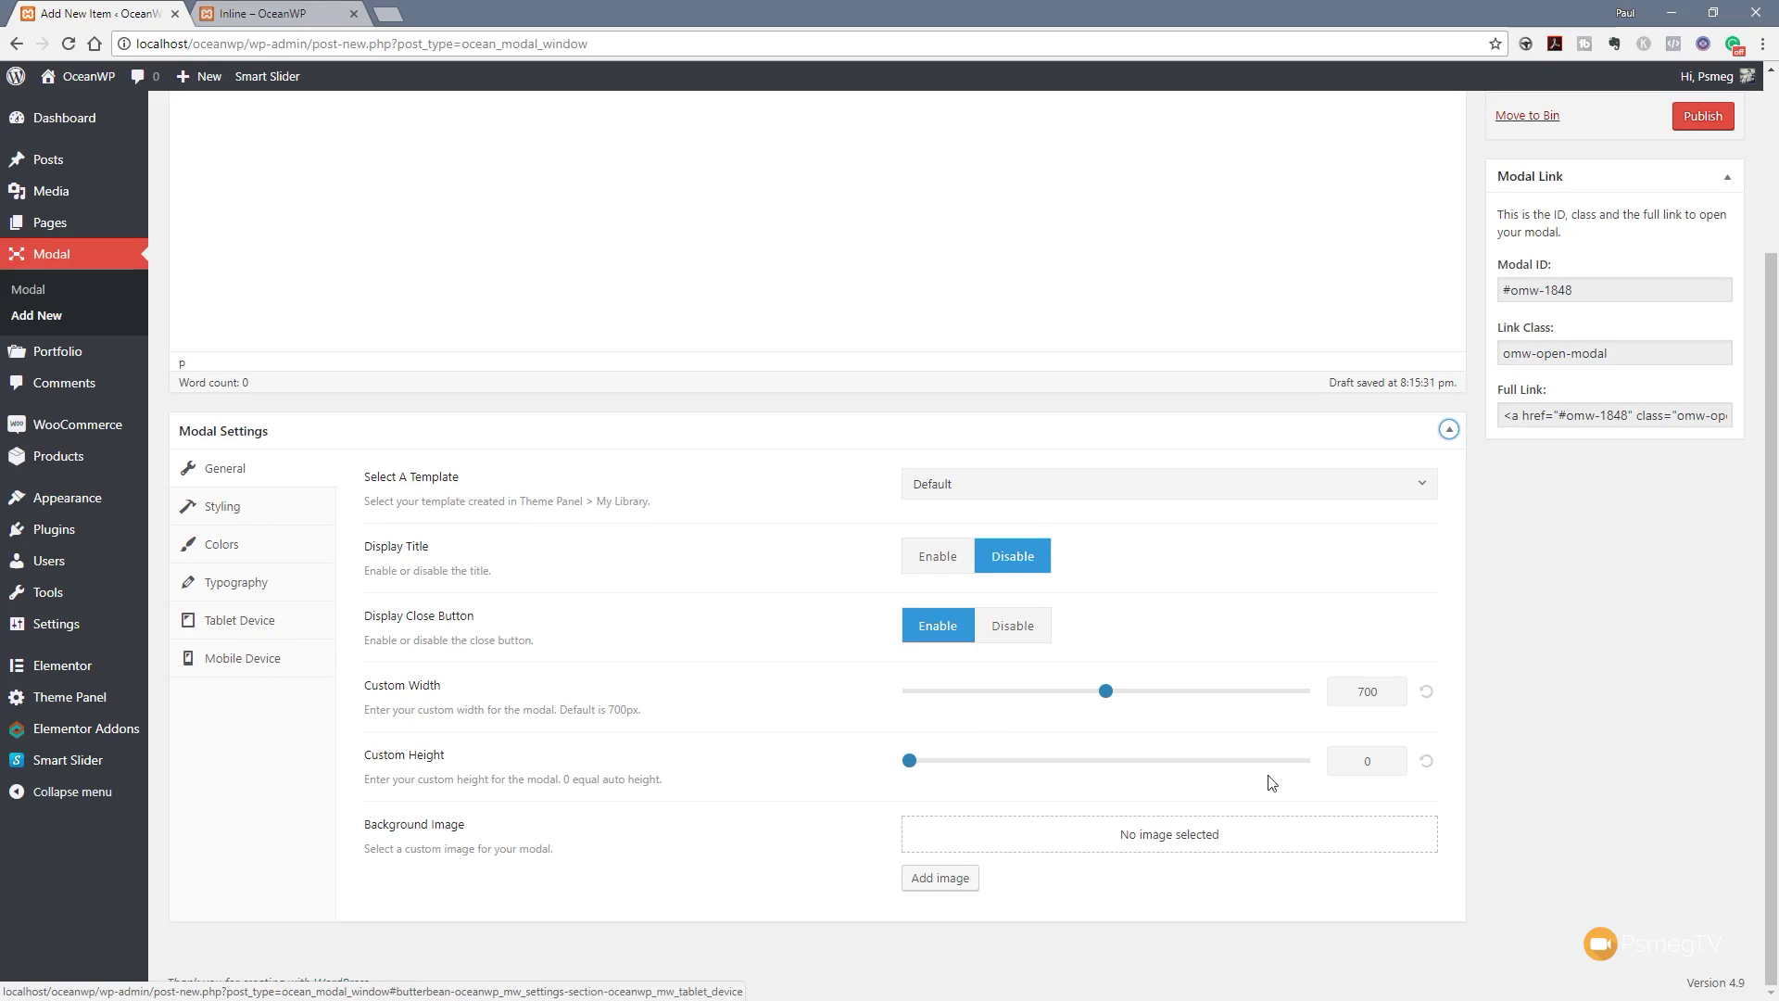
scroll(1561, 788, "up", 3)
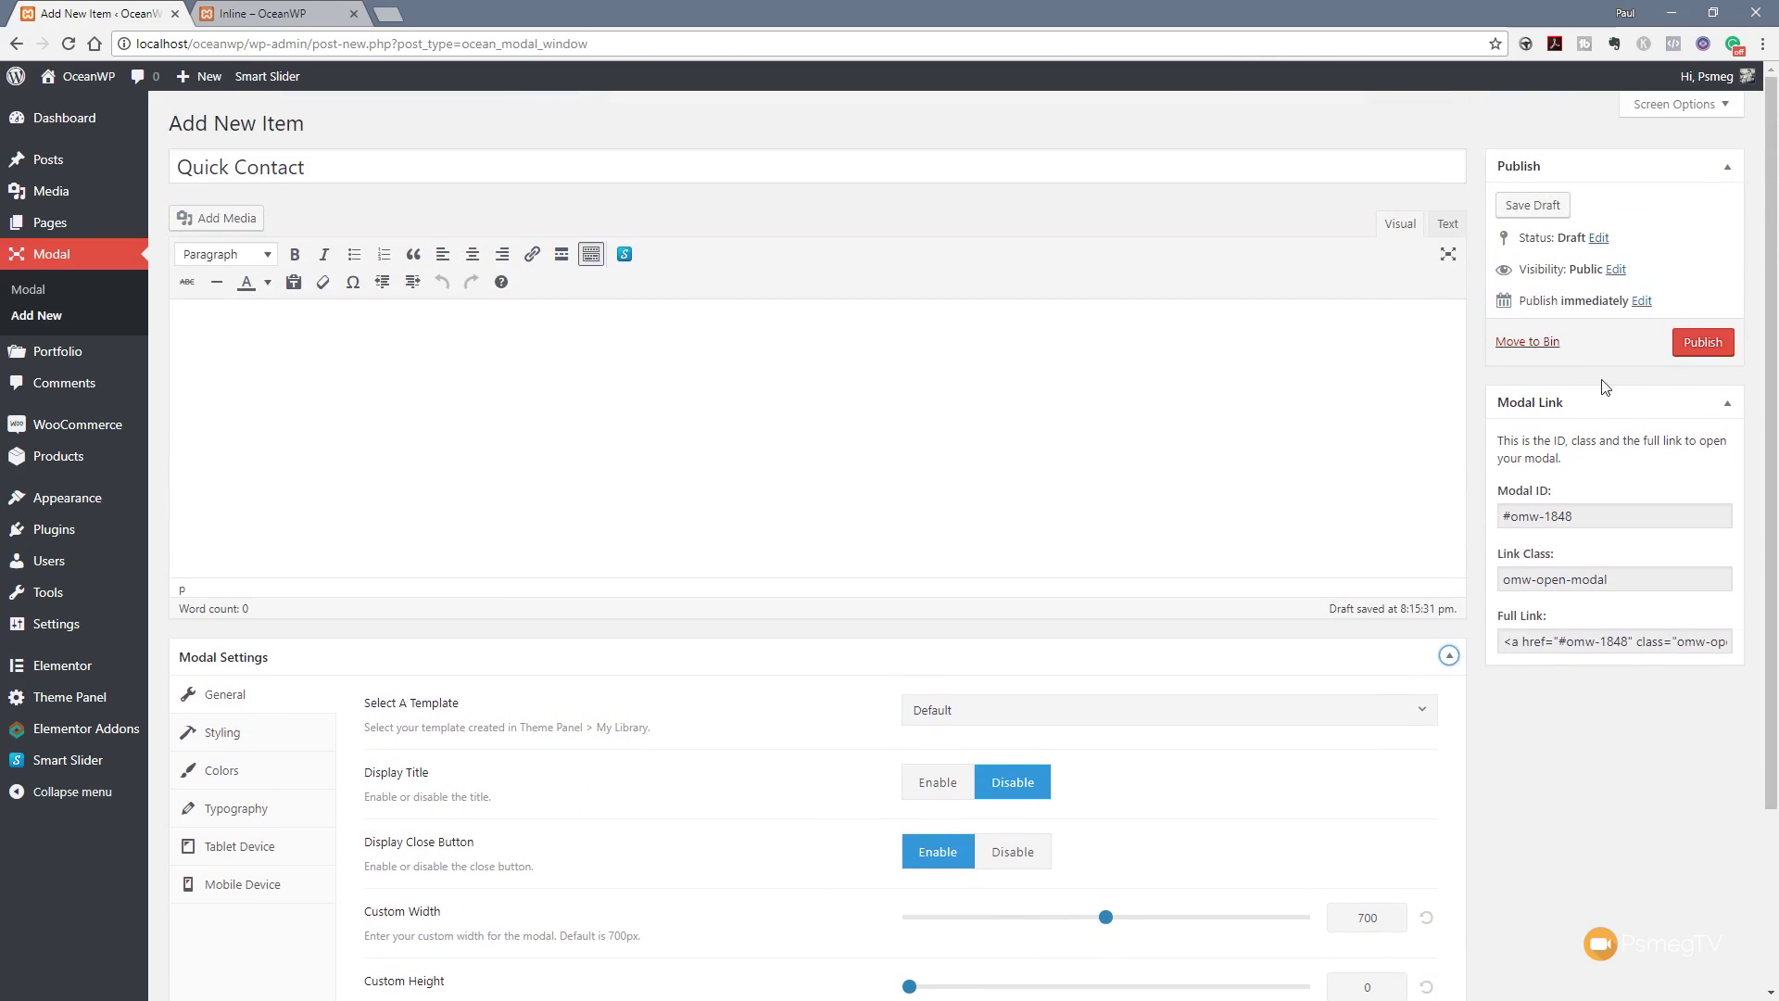
left_click(1697, 352)
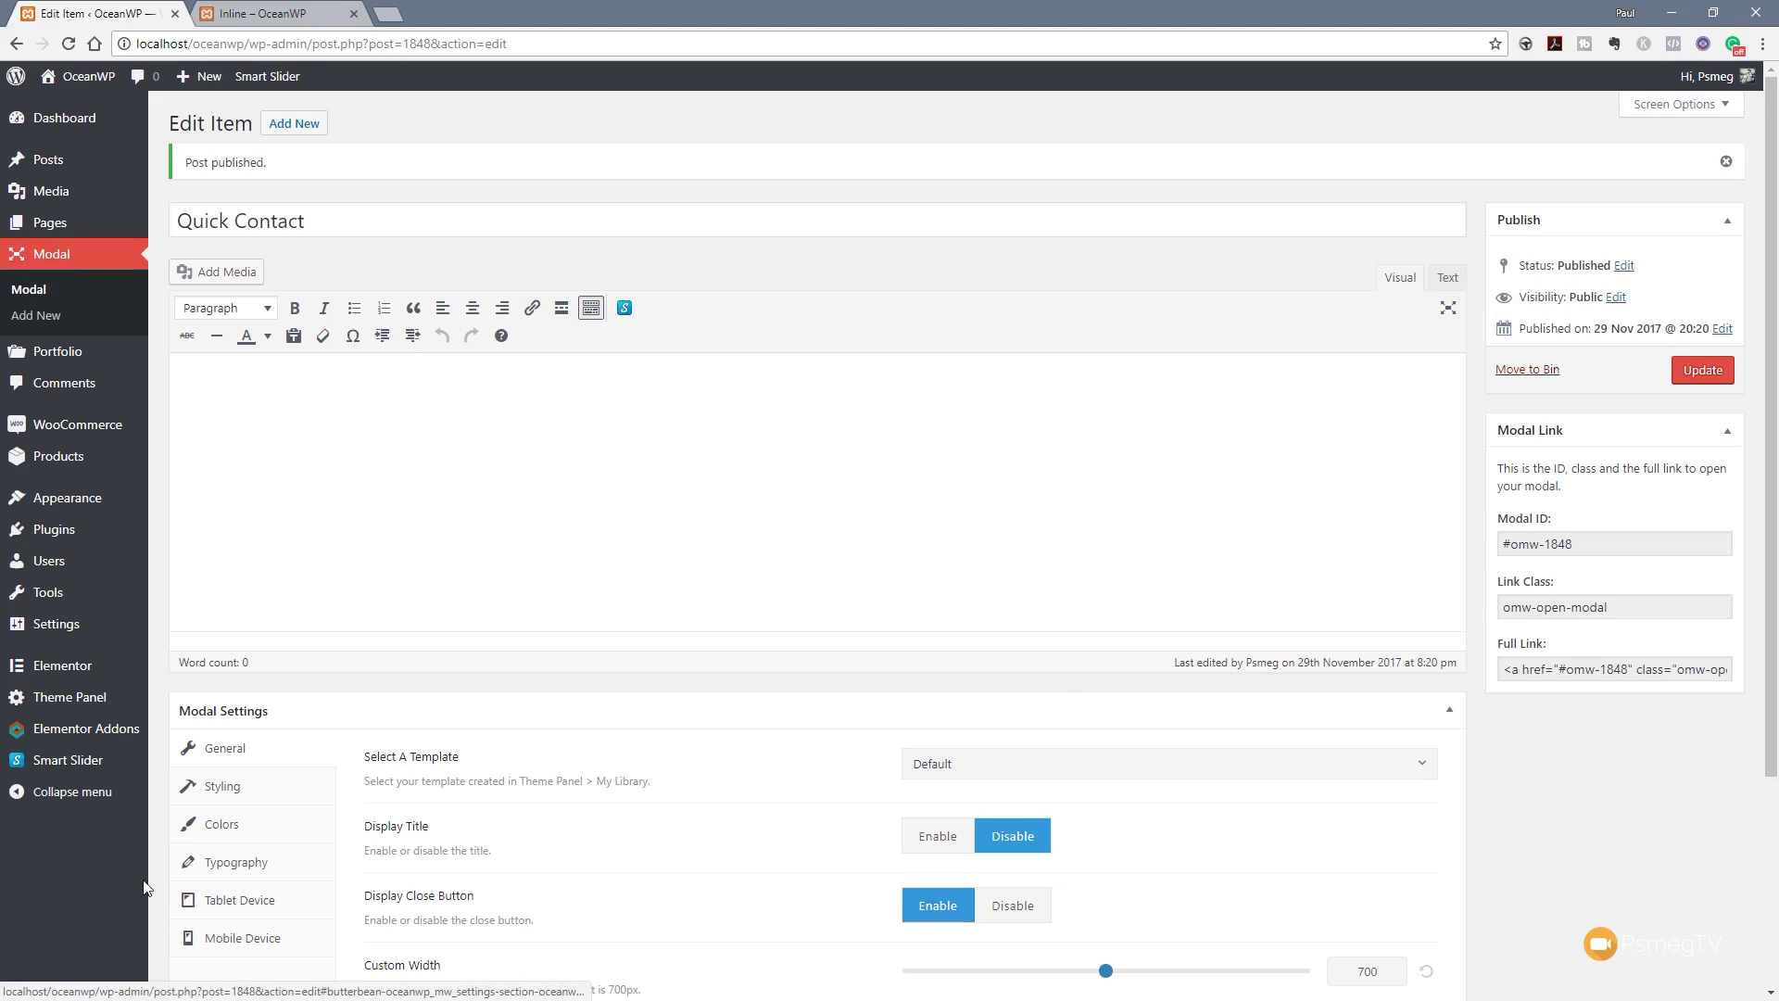
Step: Add a new template titled "Modal Contact" to the Elementor library and publish it
mouse_move(74, 669)
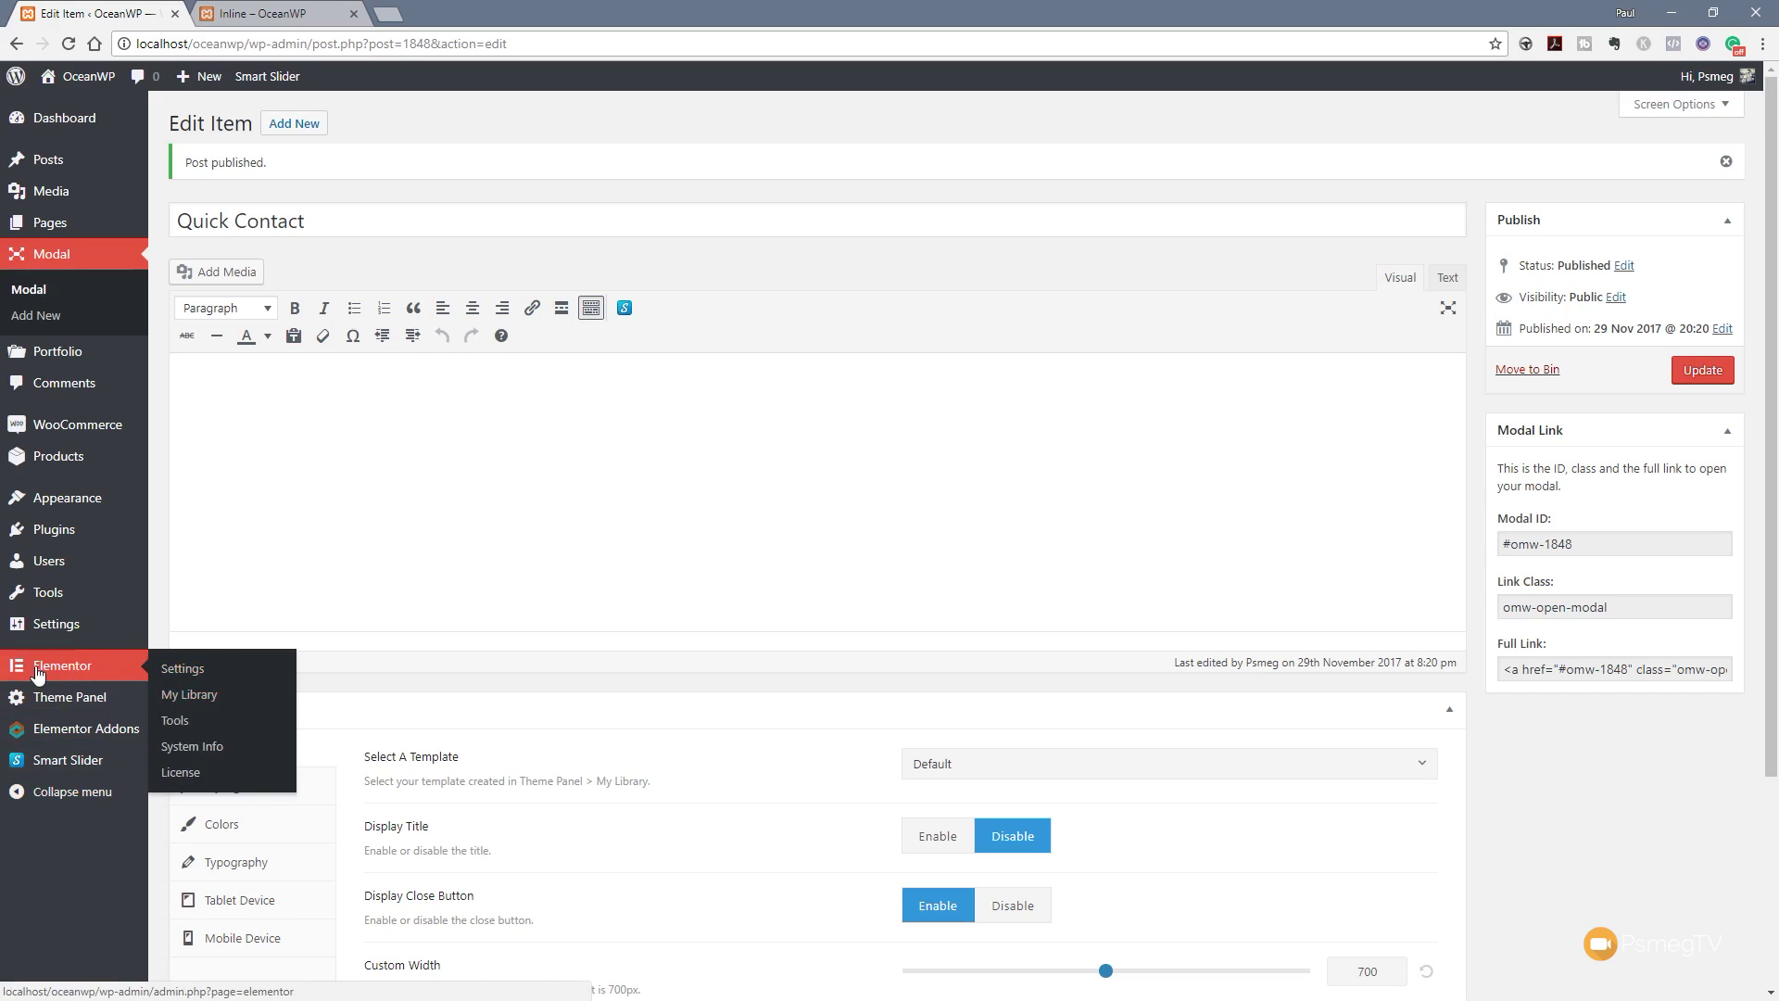
left_click(182, 695)
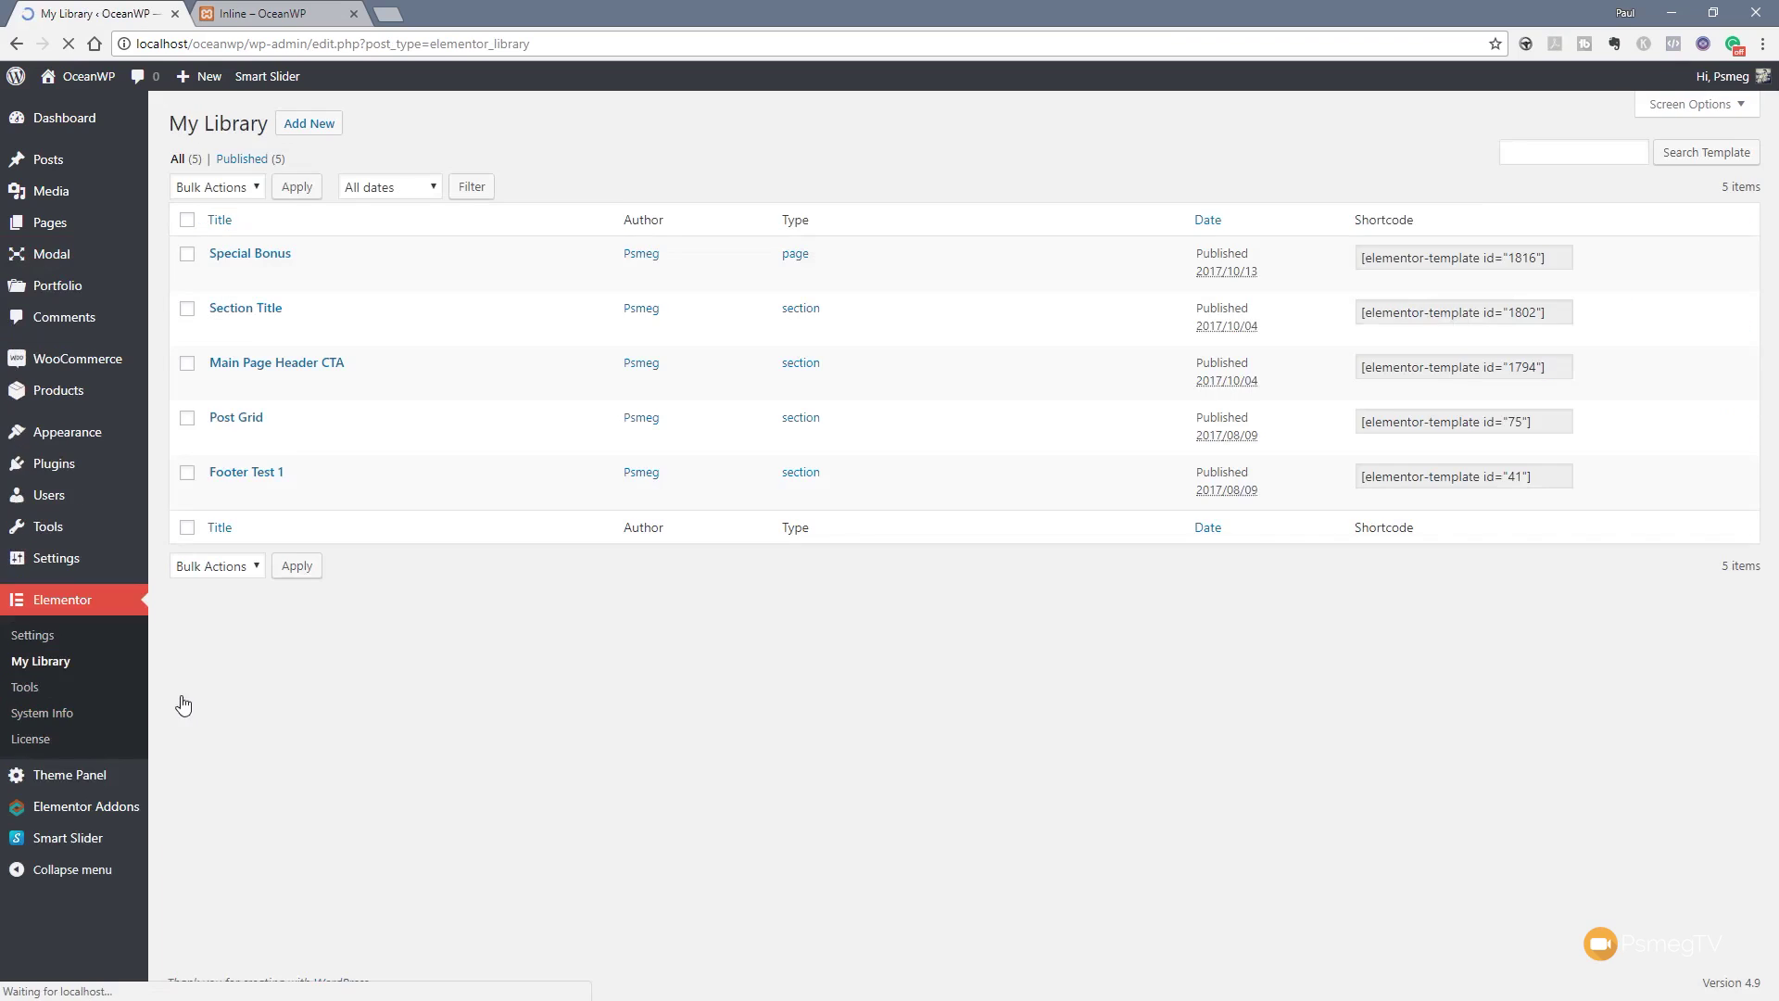
left_click(305, 133)
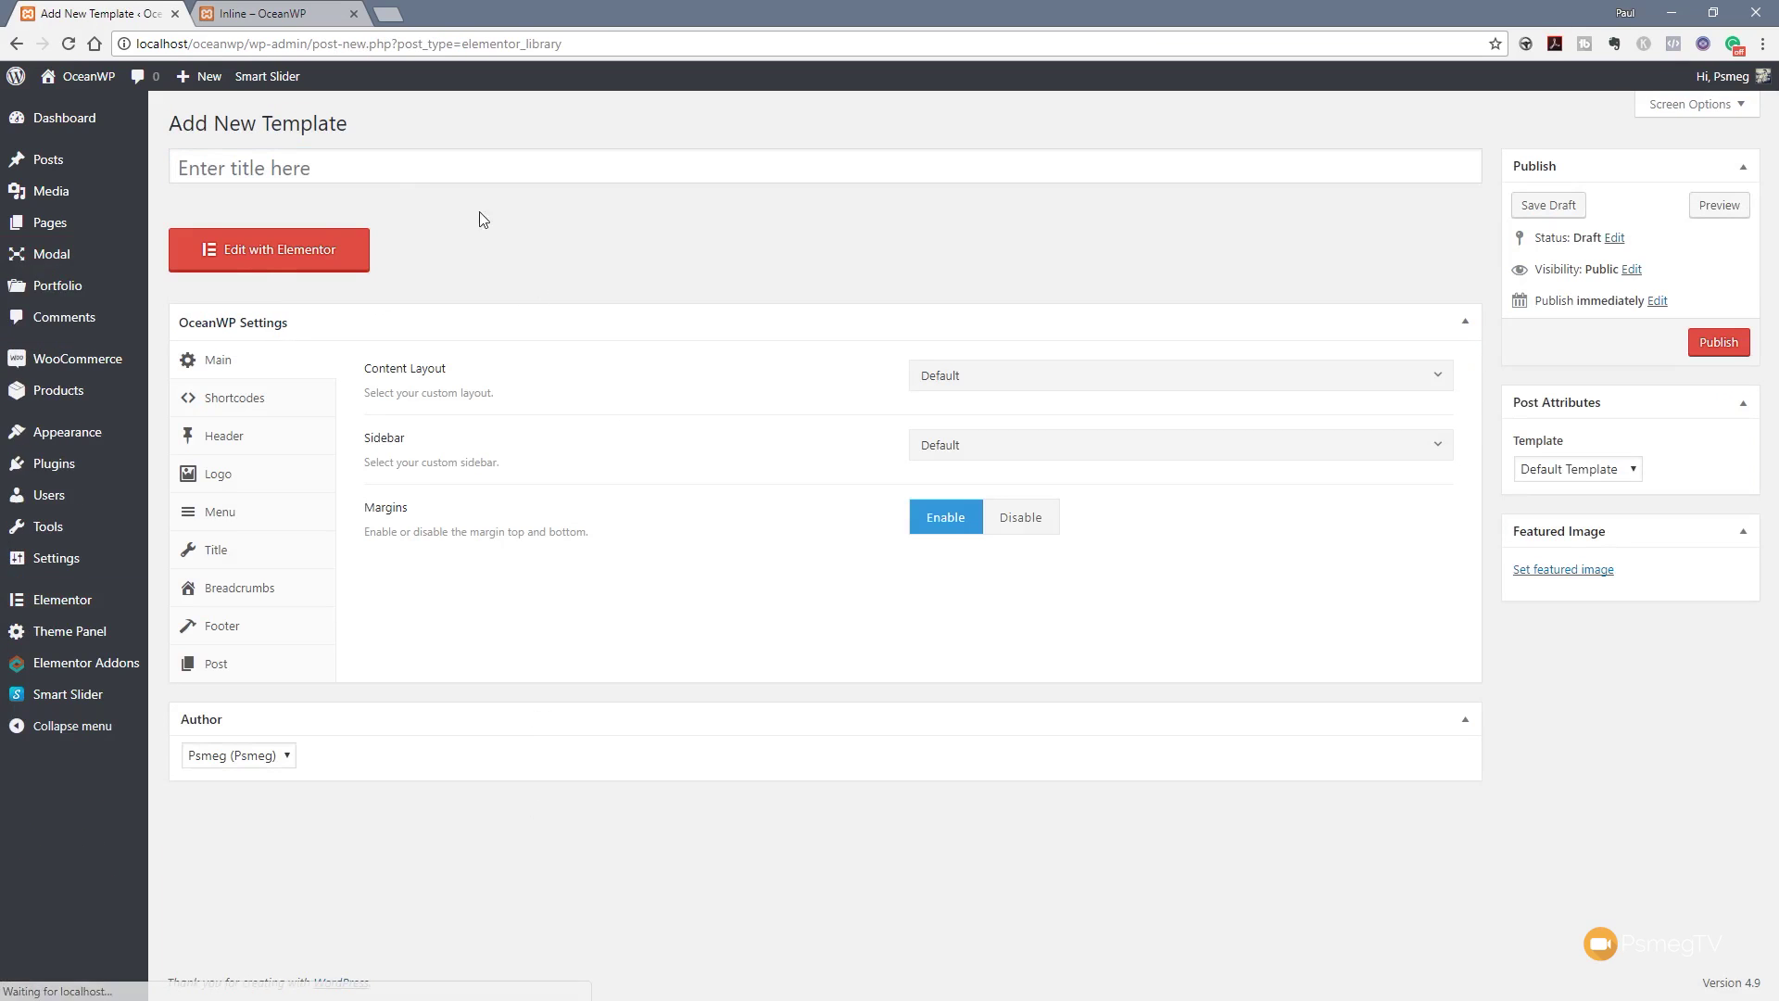
left_click(388, 169)
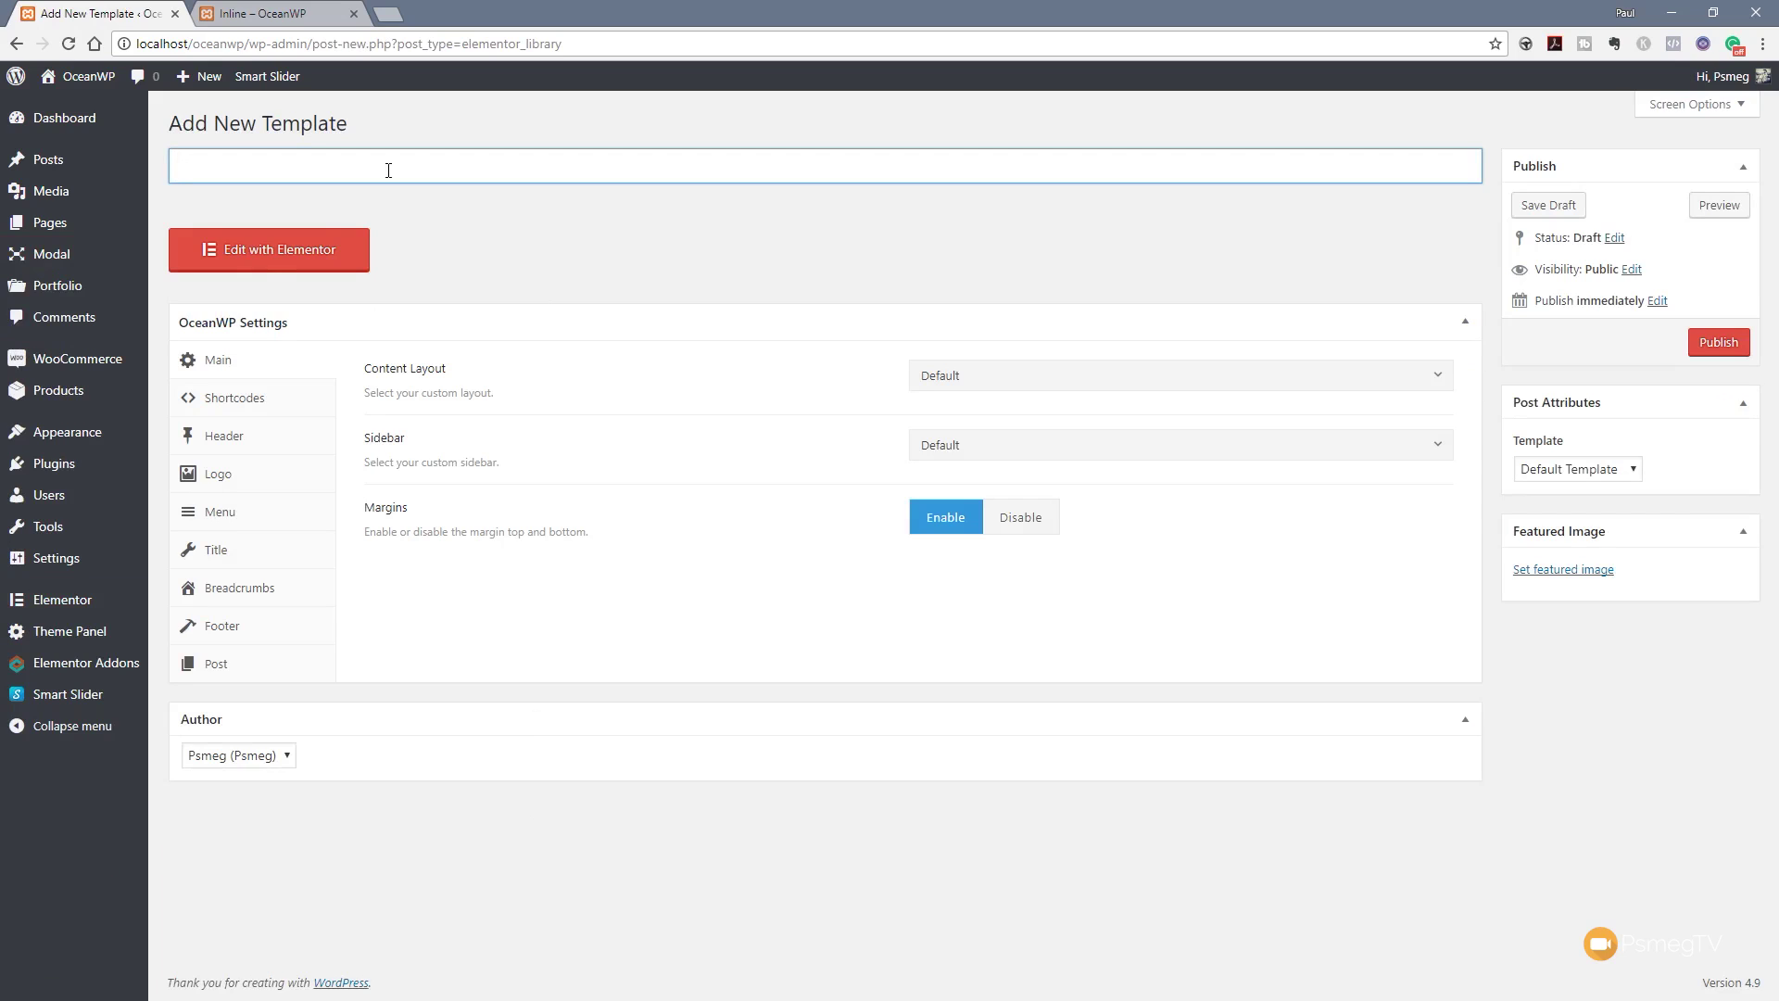
type("Modal Contact")
left_click(287, 254)
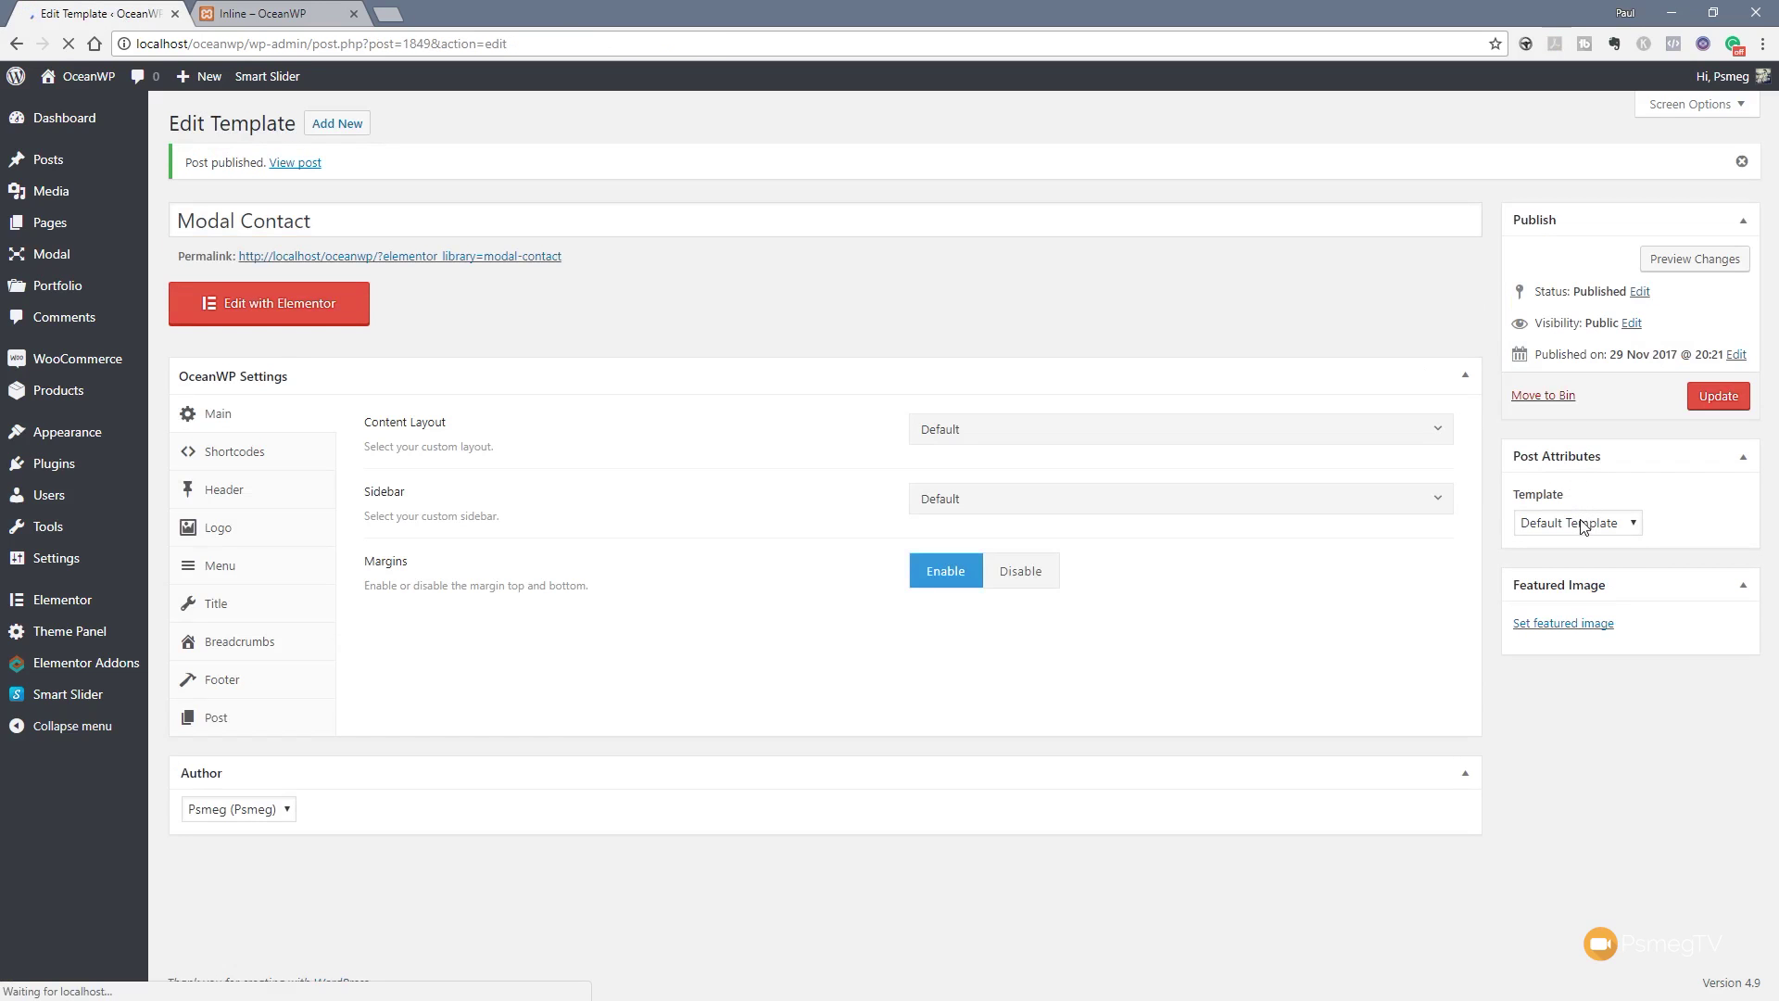
Step: Set the Modal Contact post's template attribute to Elementor Canvas and update the post
left_click(1584, 525)
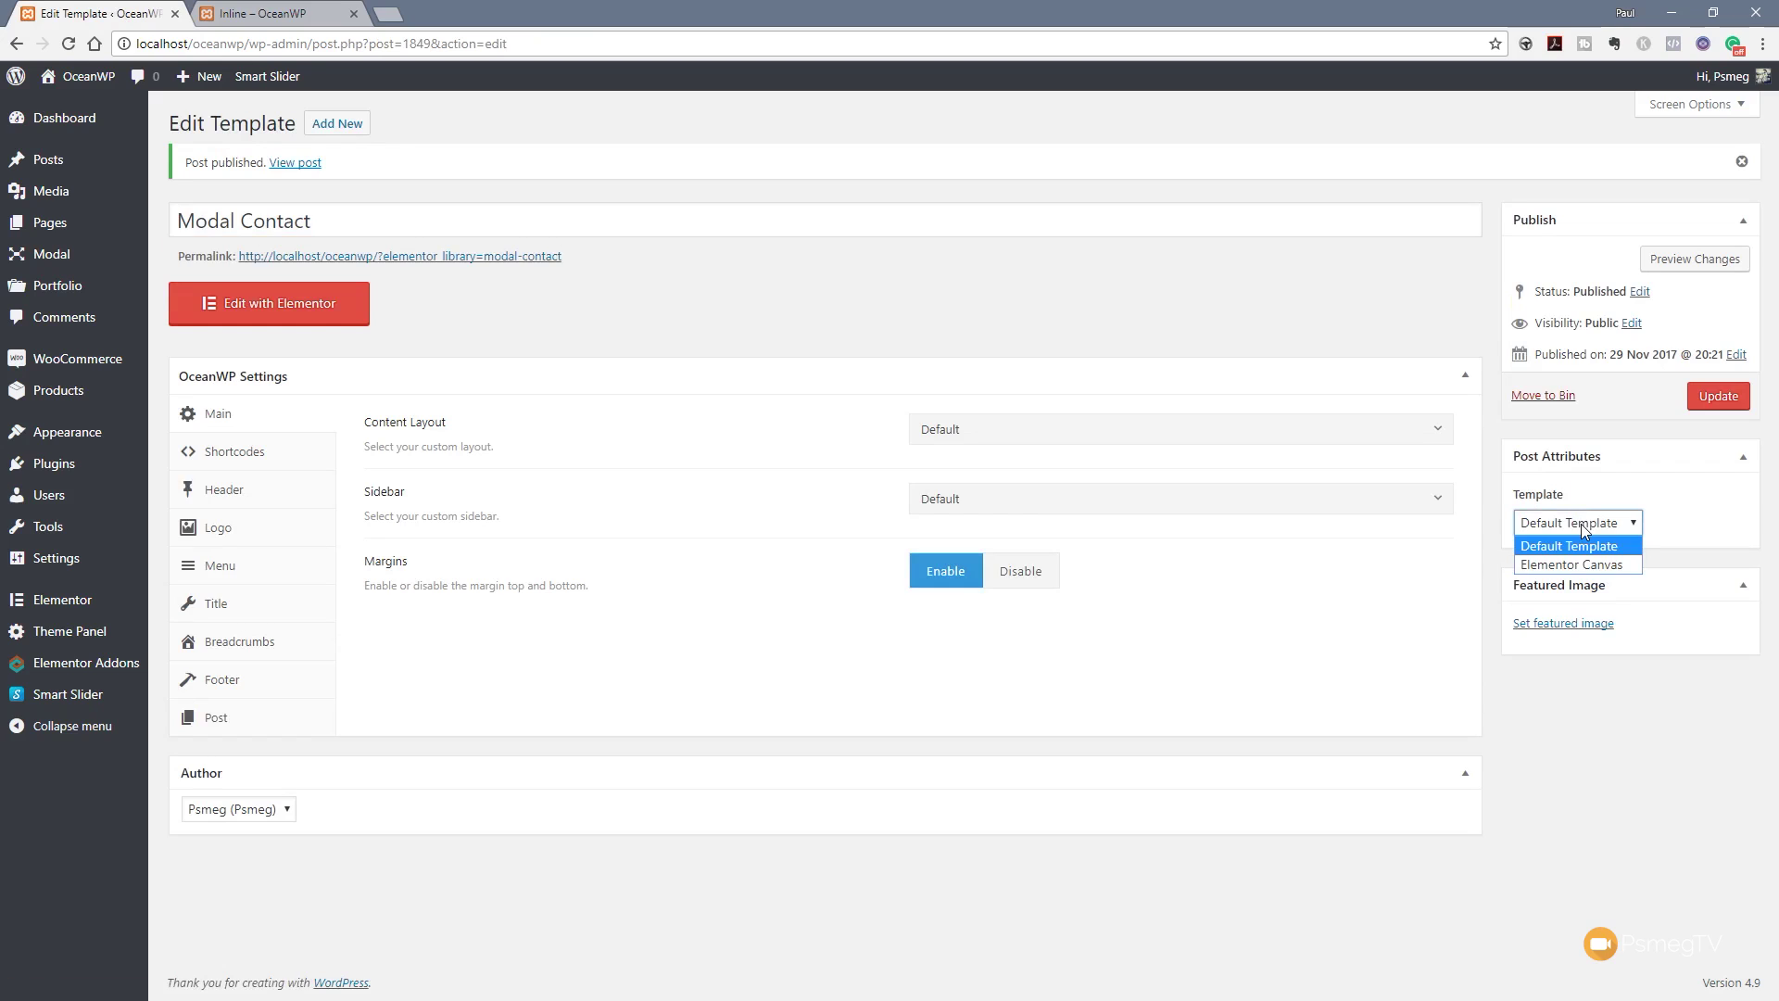
left_click(1576, 564)
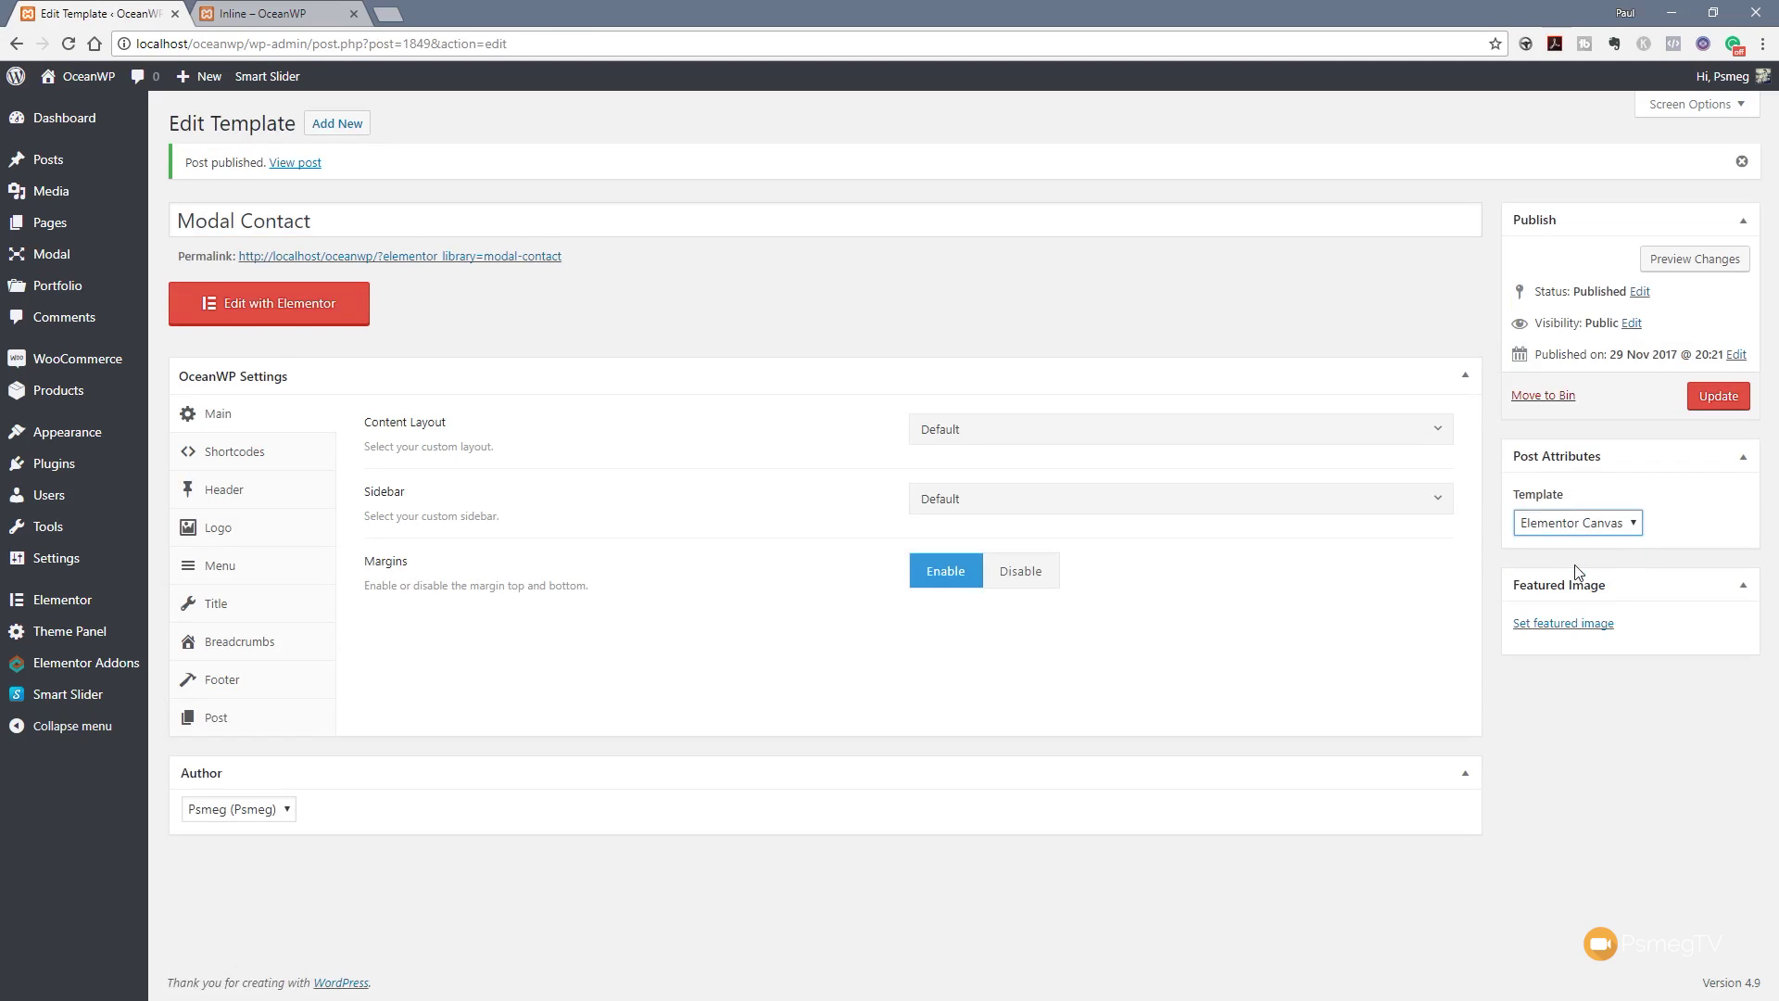
left_click(1709, 396)
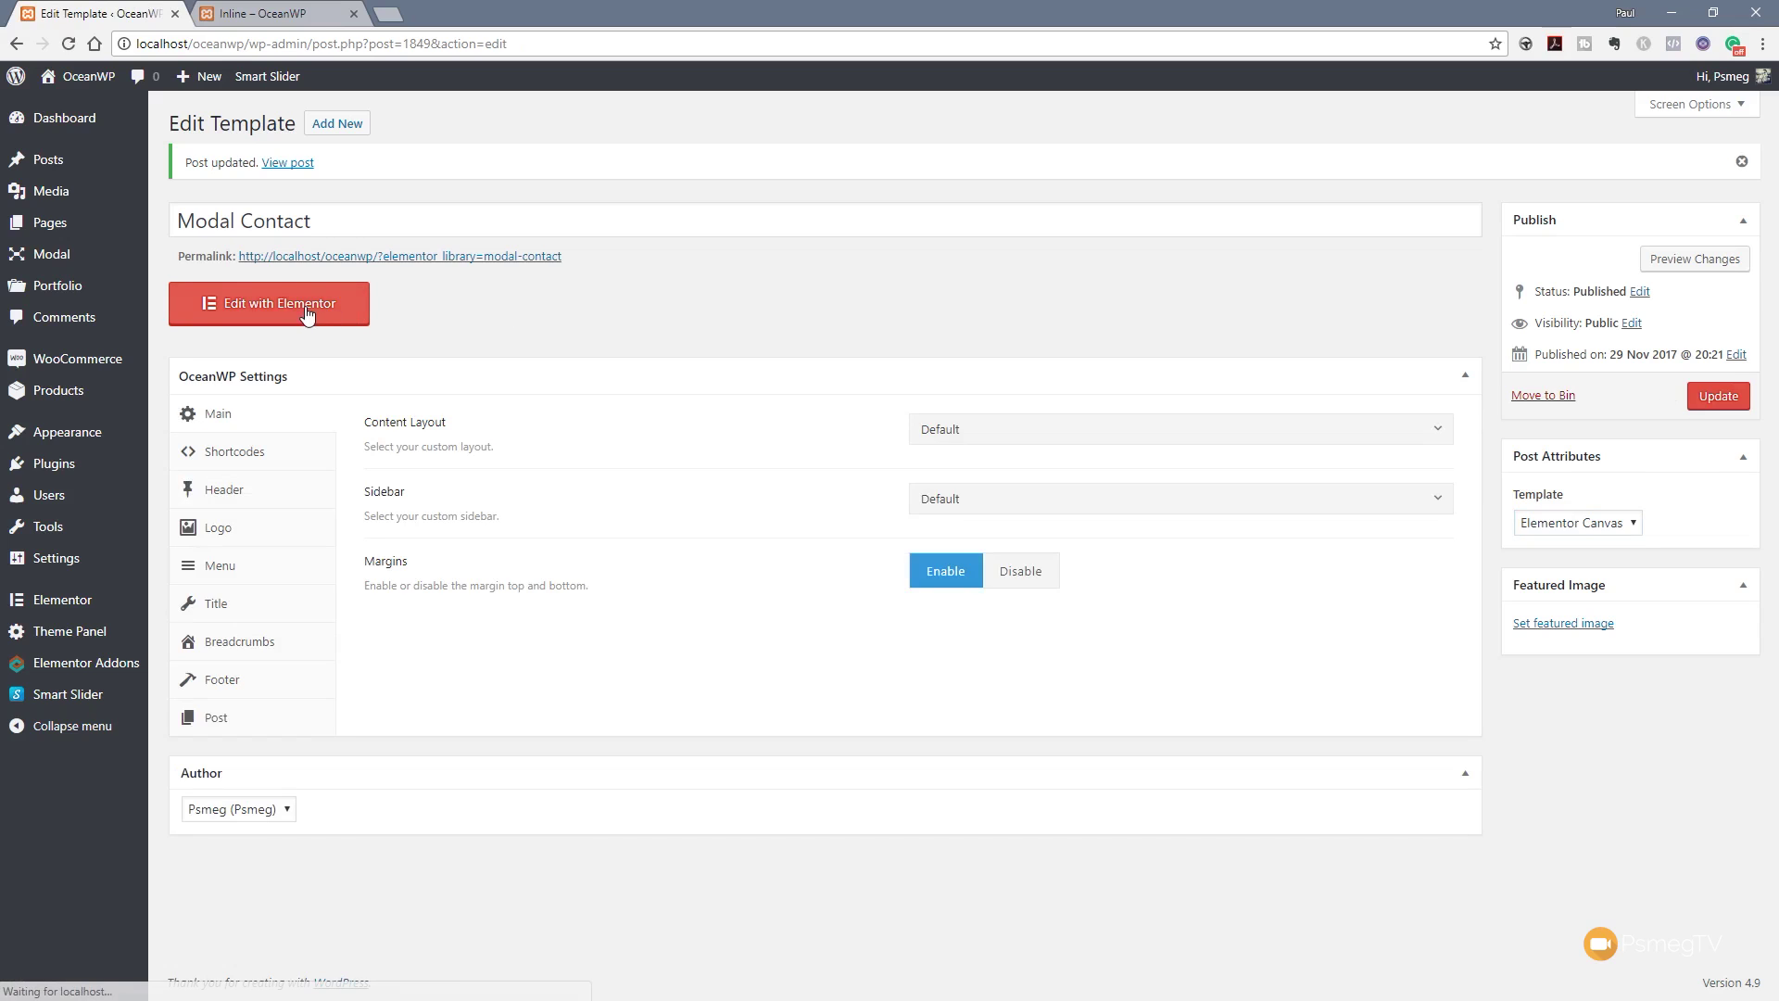
Step: Open the Modal Contact template in Elementor, add a Form widget to the empty canvas, and save
left_click(307, 315)
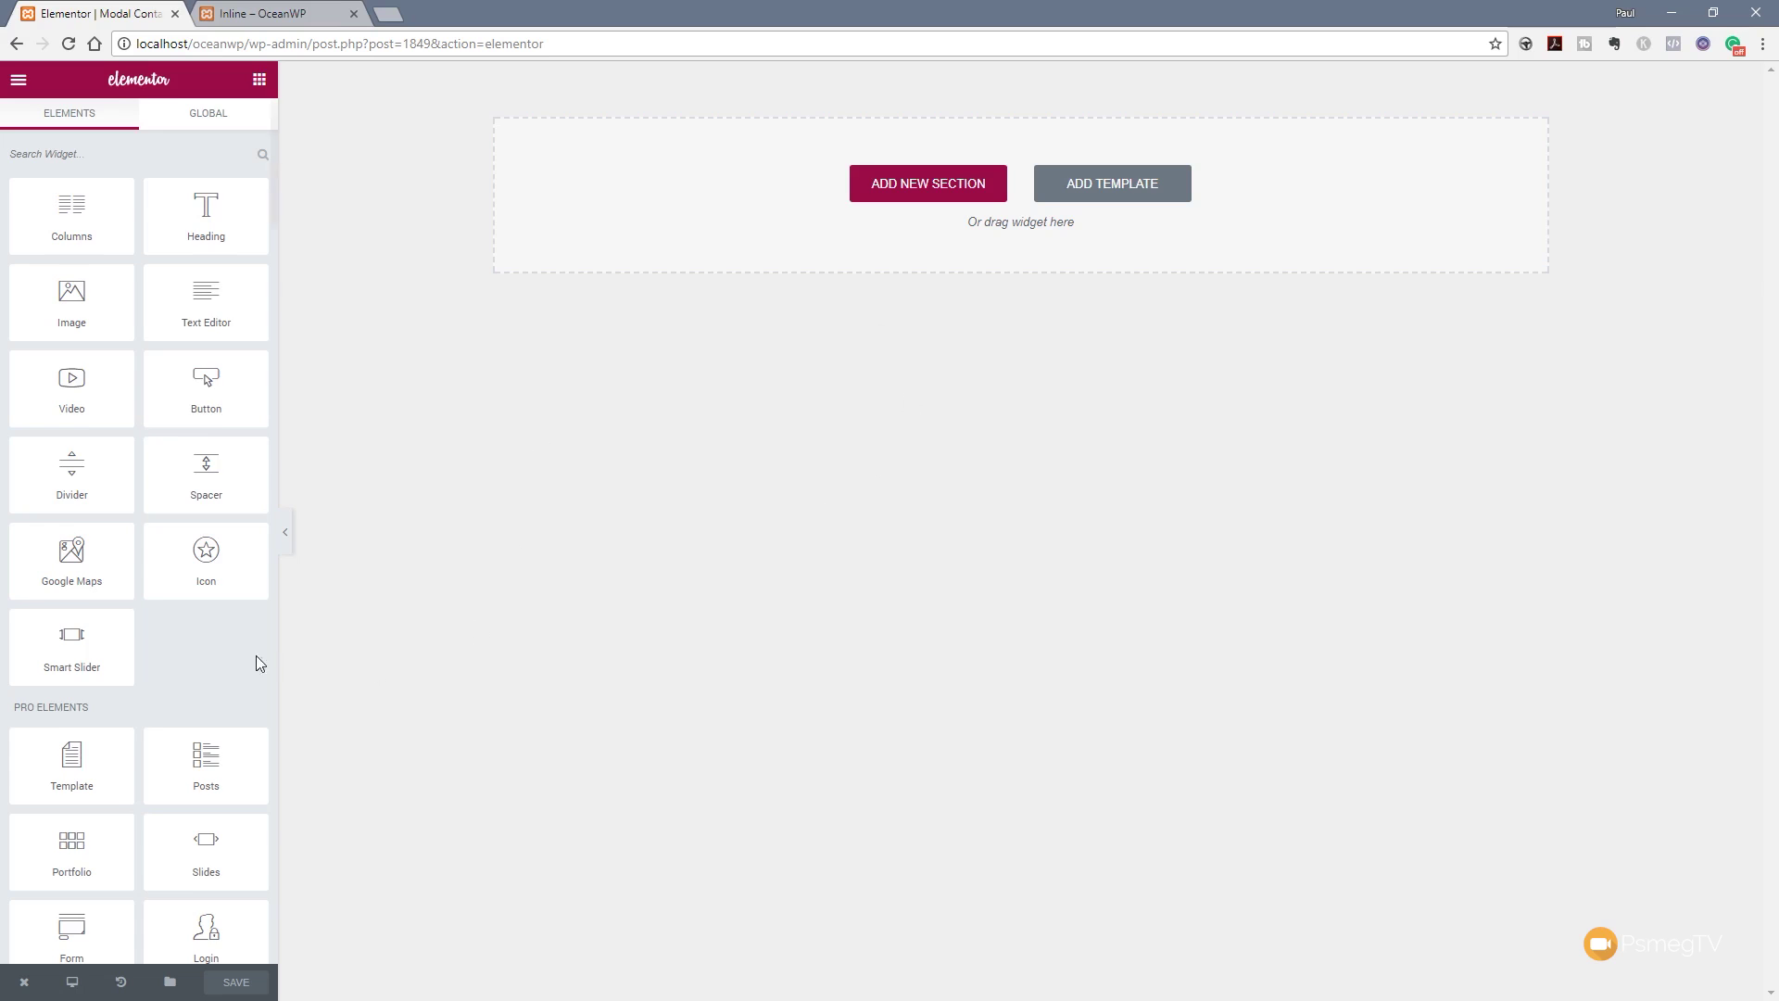
scroll(250, 659, "down", 2)
scroll(239, 668, "down", 1)
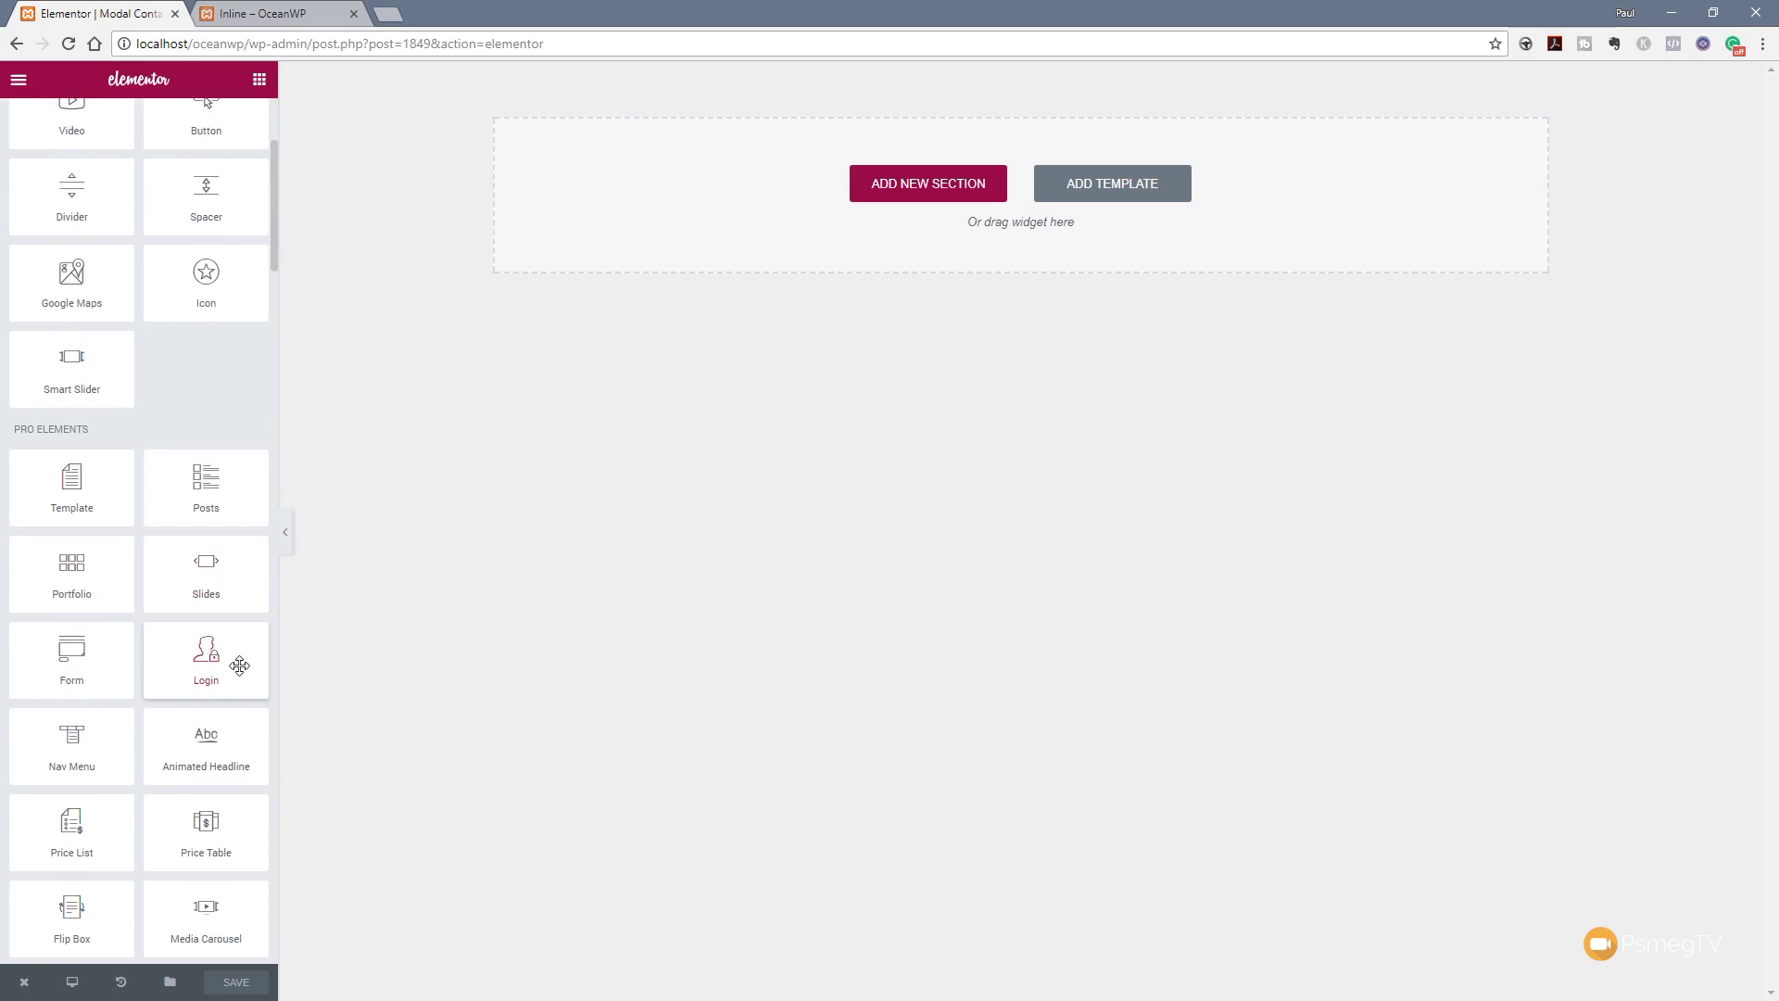
left_click_drag(120, 649, 931, 220)
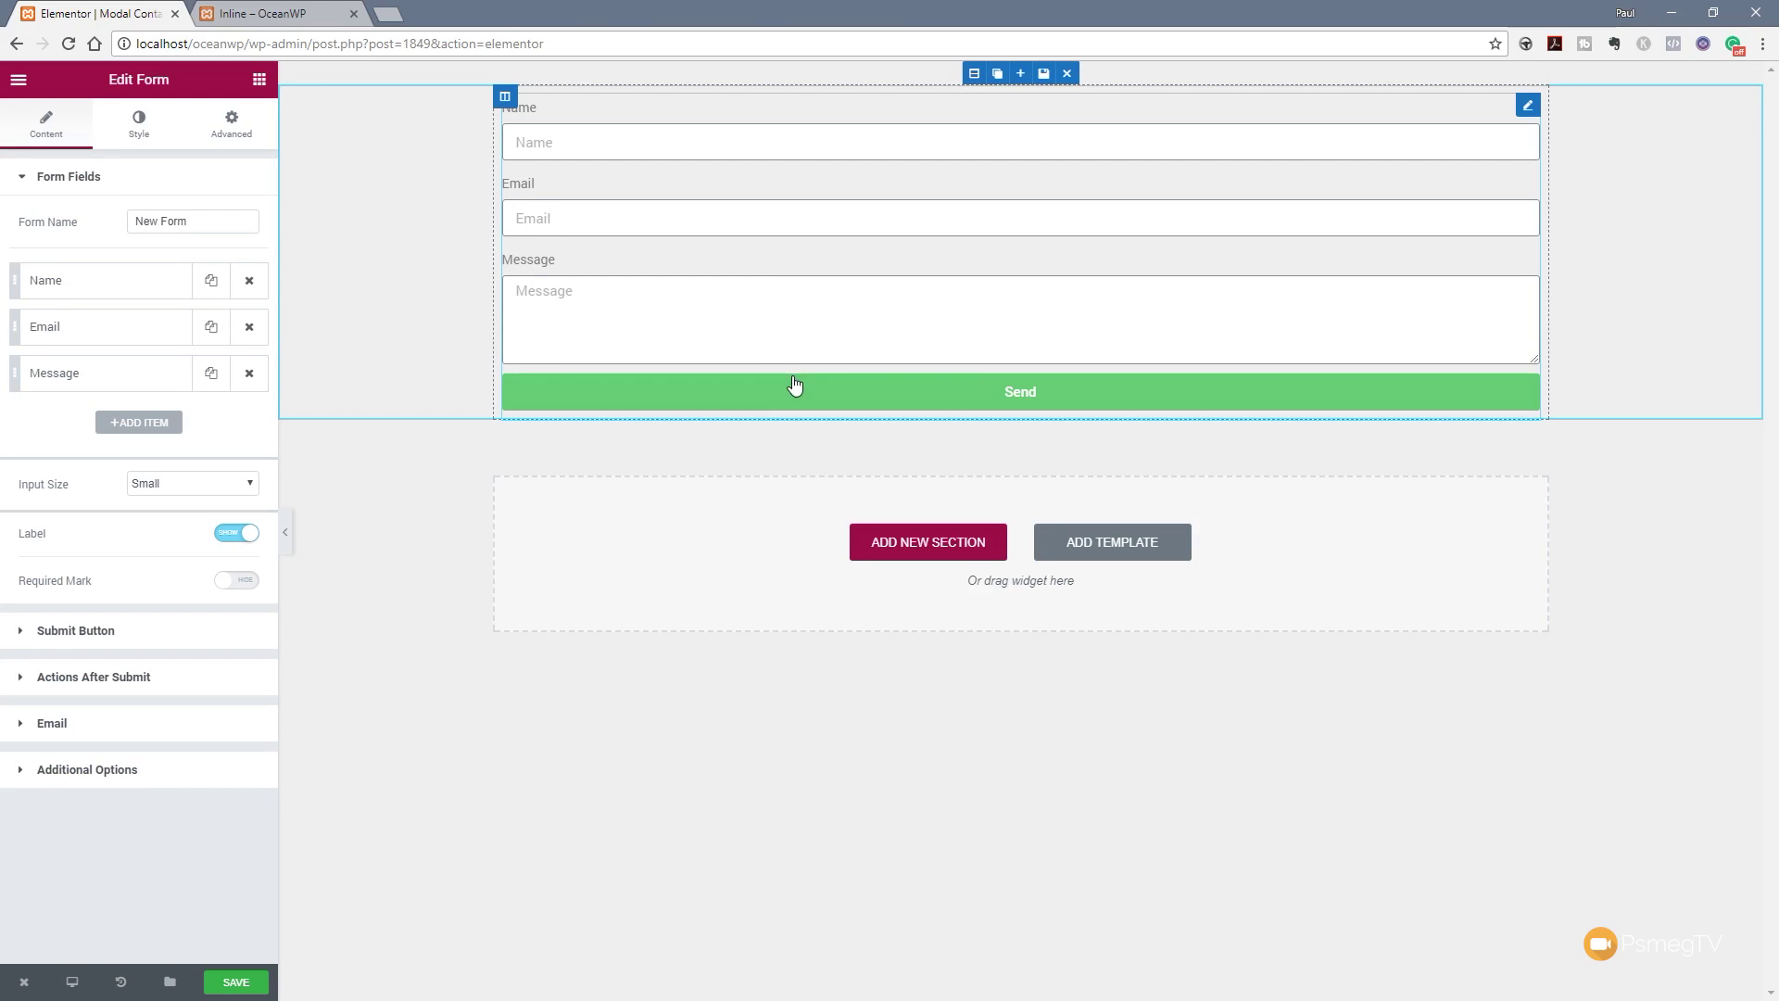
left_click(230, 984)
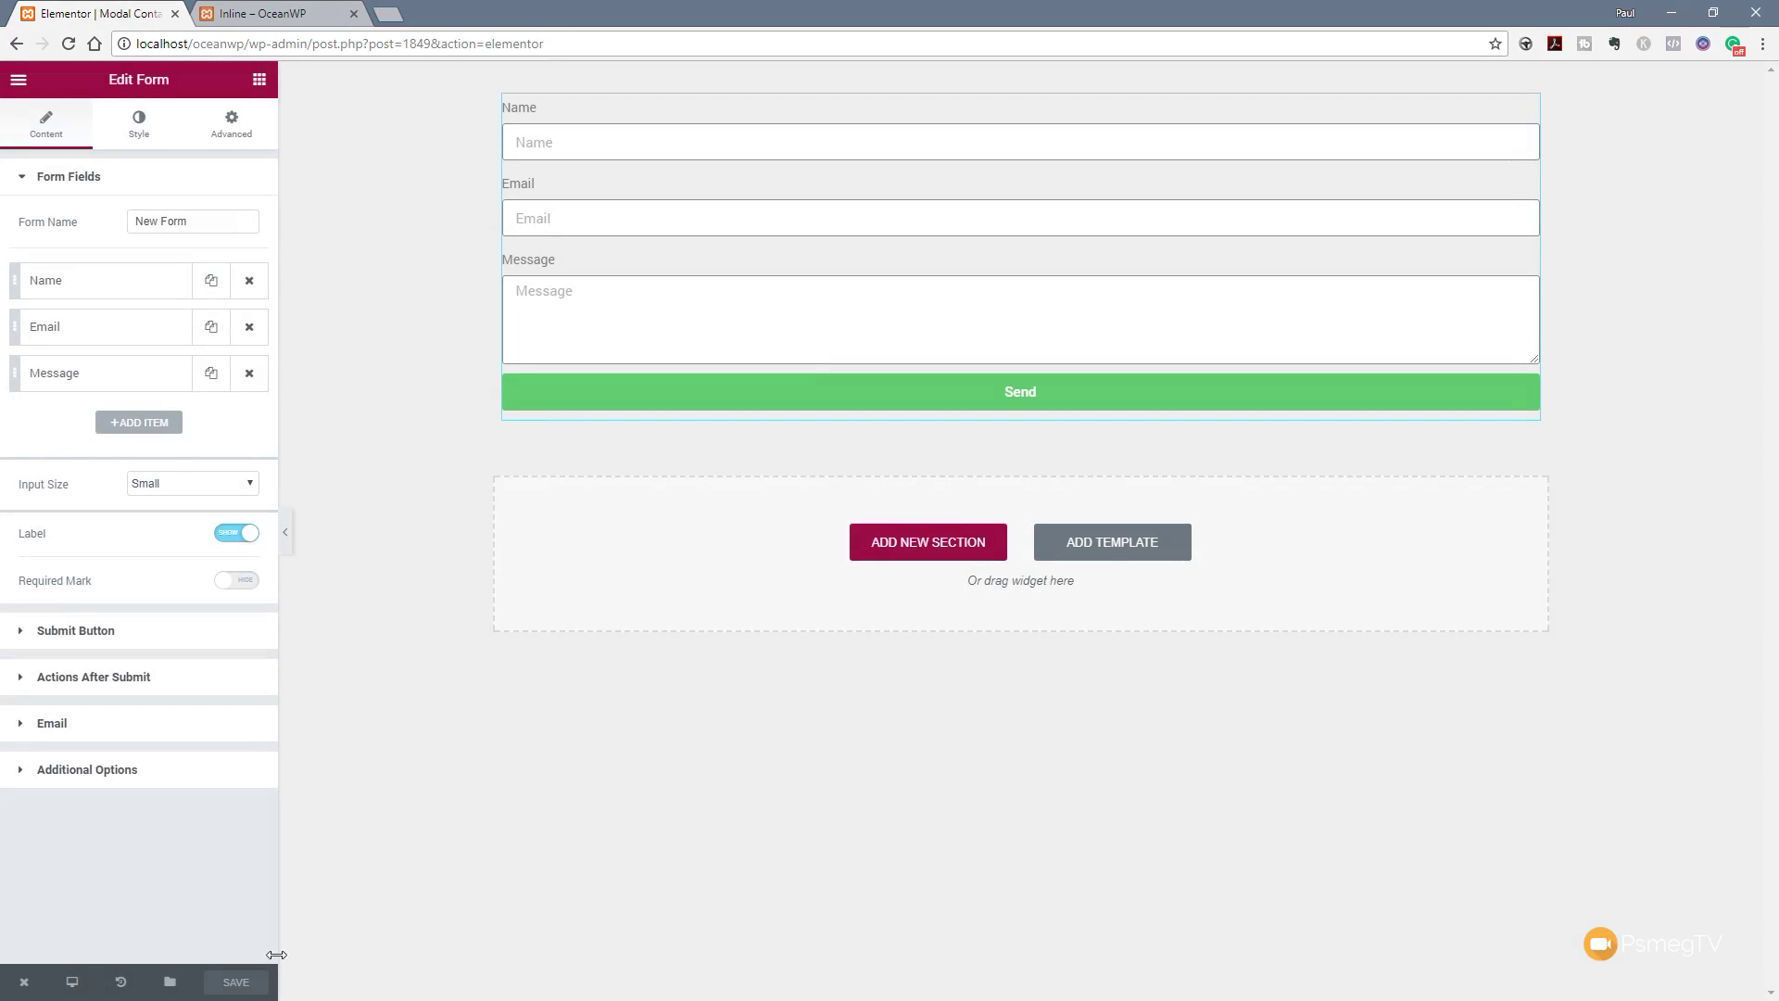
Step: Exit the Elementor editor and copy the Modal Contact template's shortcode from the Elementor library
mouse_move(24, 982)
left_click(102, 938)
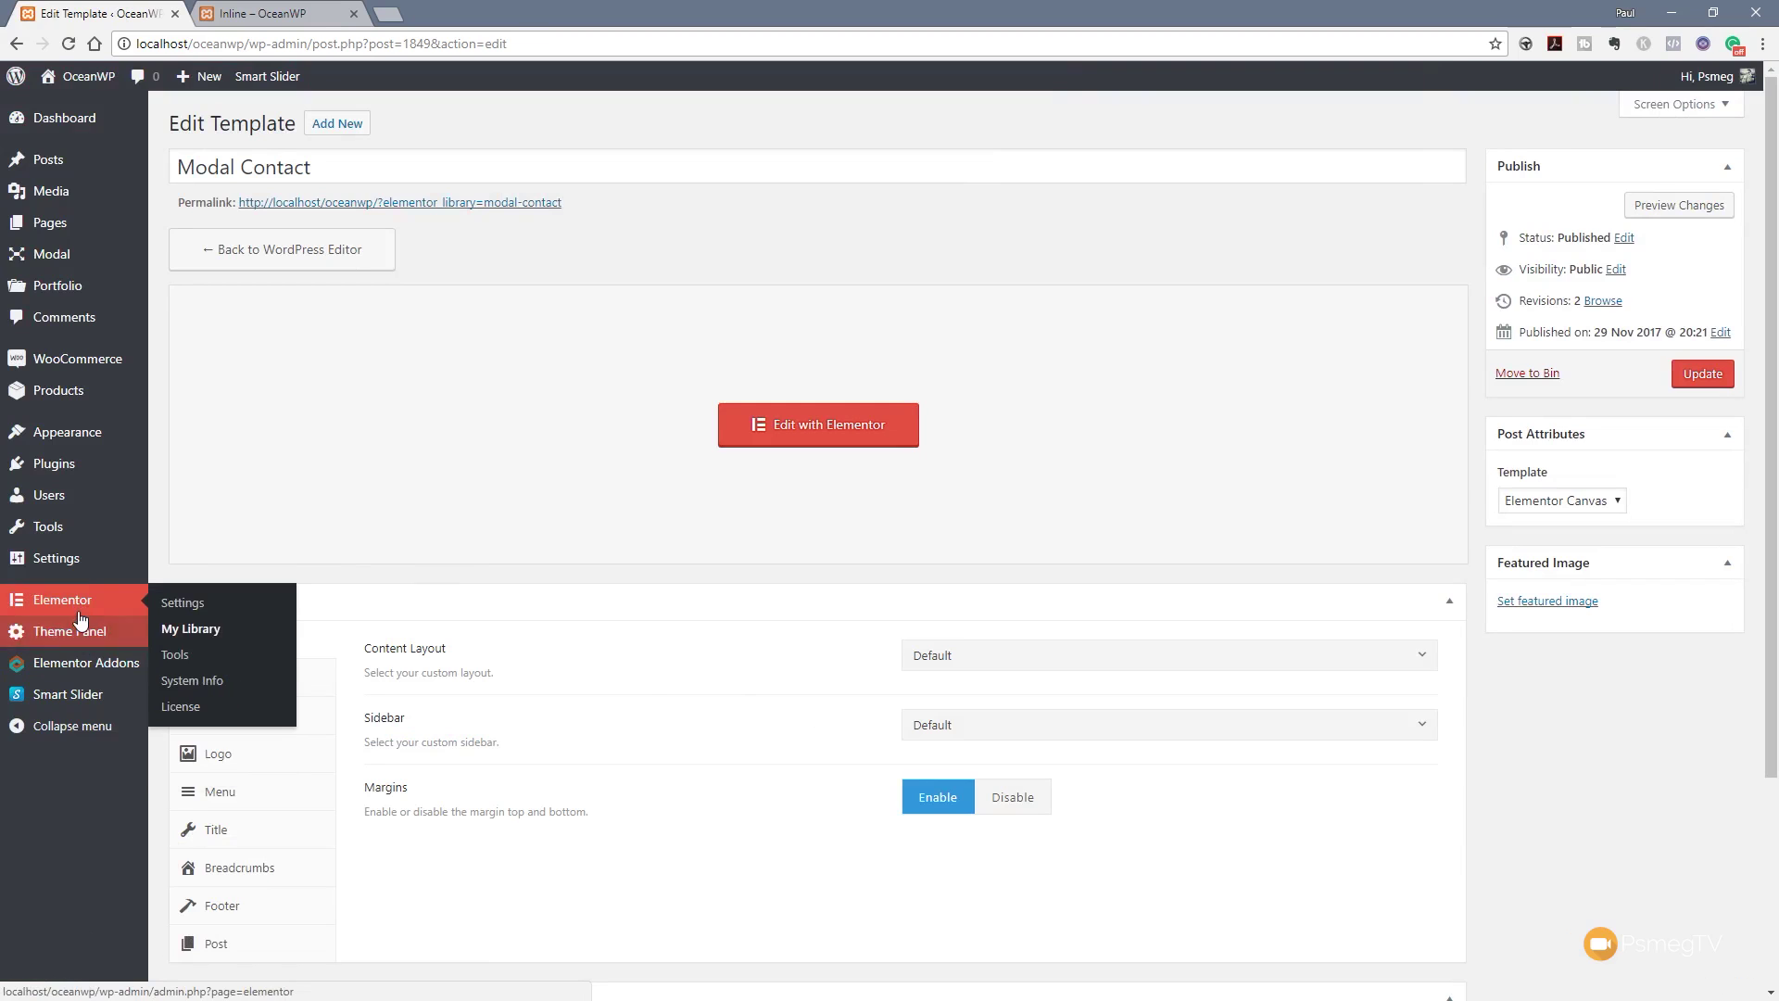
left_click(193, 627)
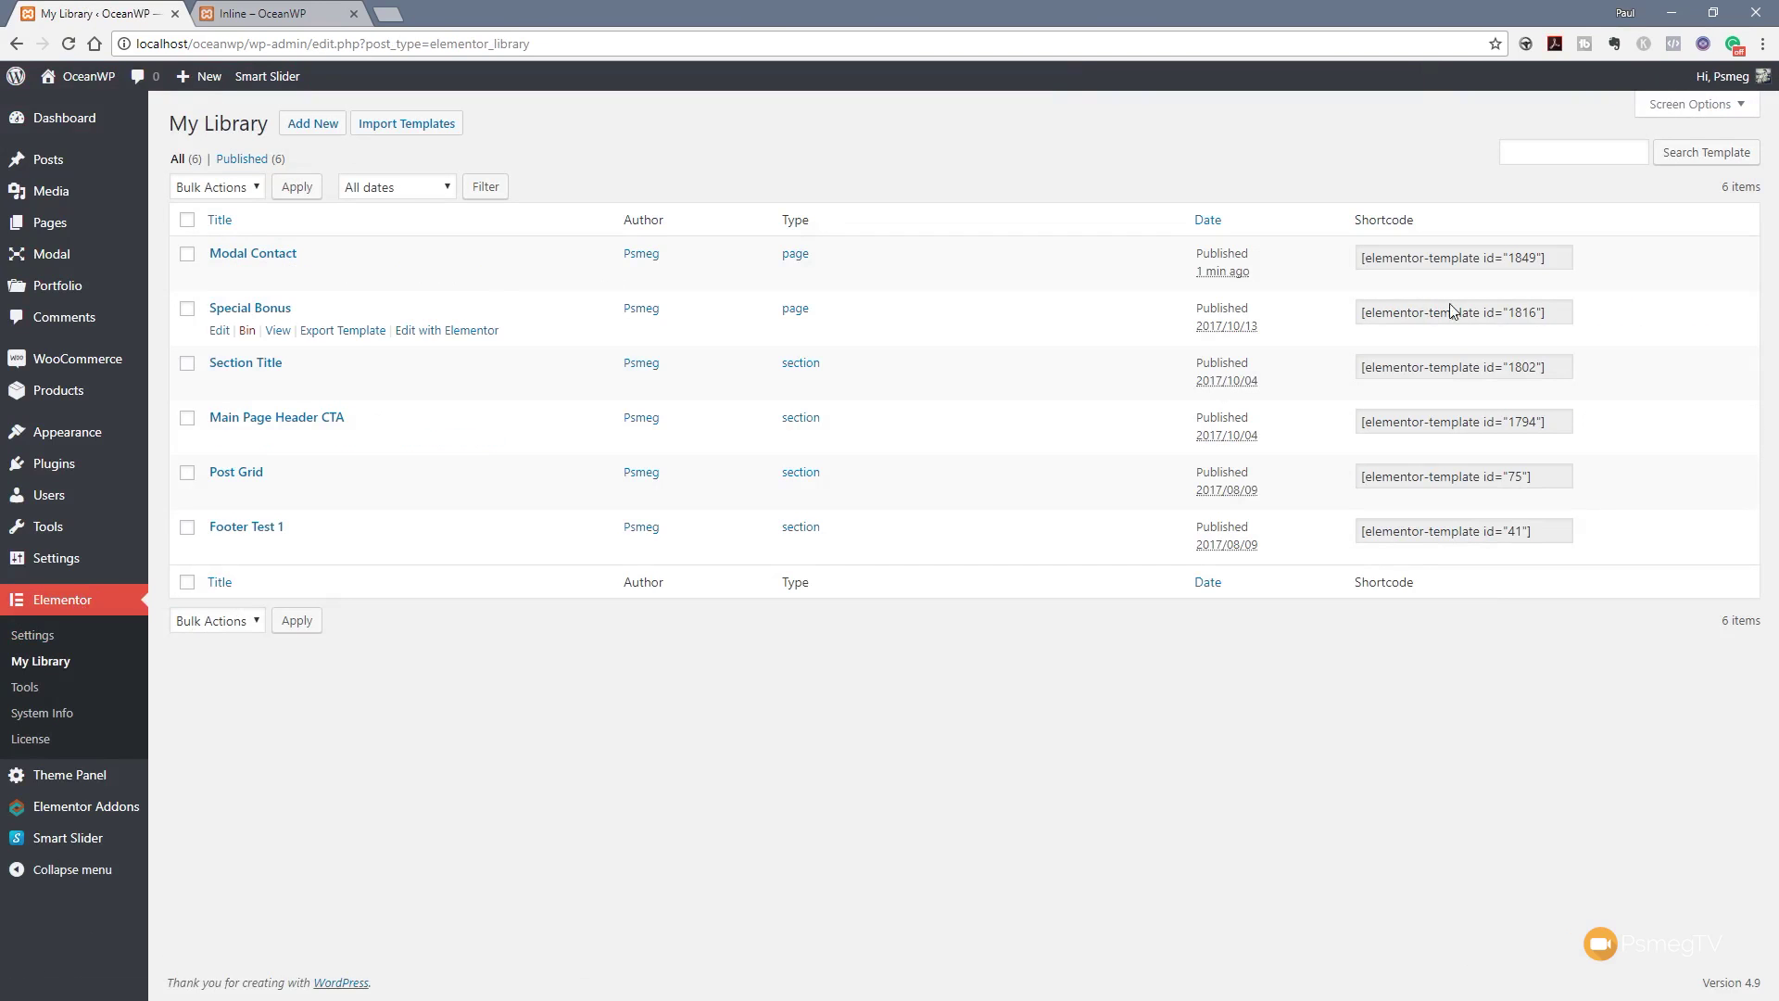
left_click(1476, 258)
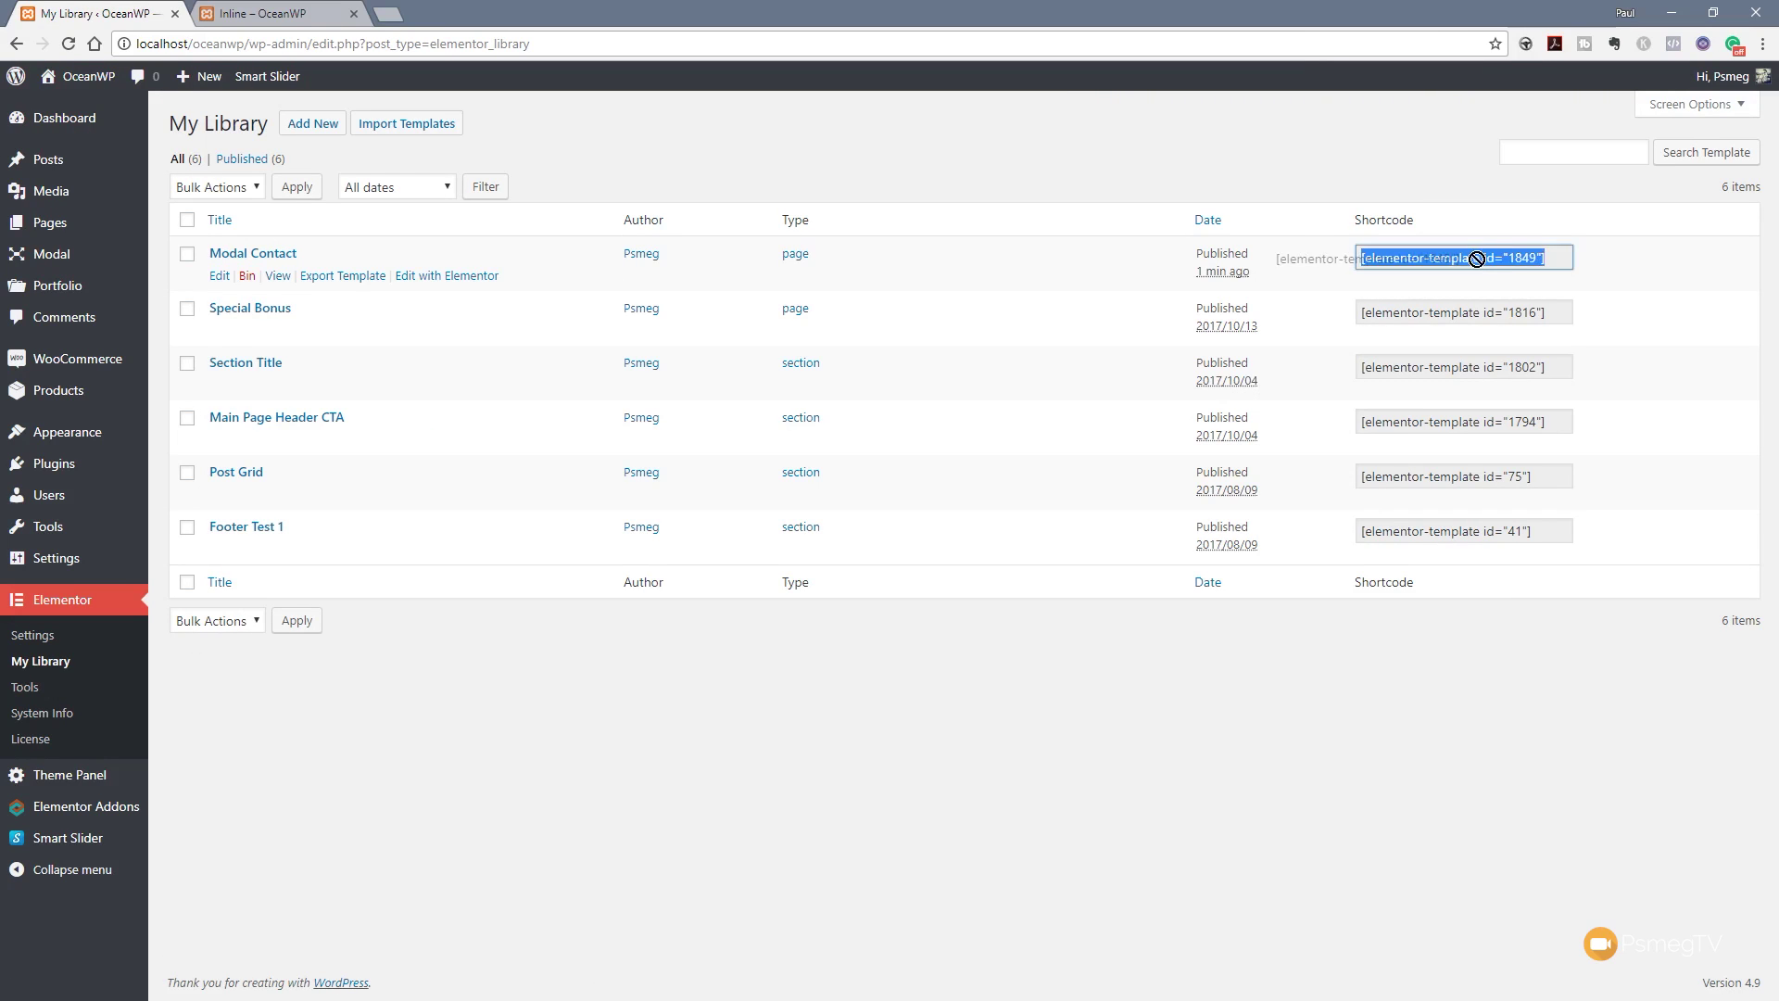
right_click(1476, 259)
left_click(1476, 275)
Step: Insert the shortcode [elementor-template id="1849"] into the content of the Quick Contact modal and update it
mouse_move(46, 257)
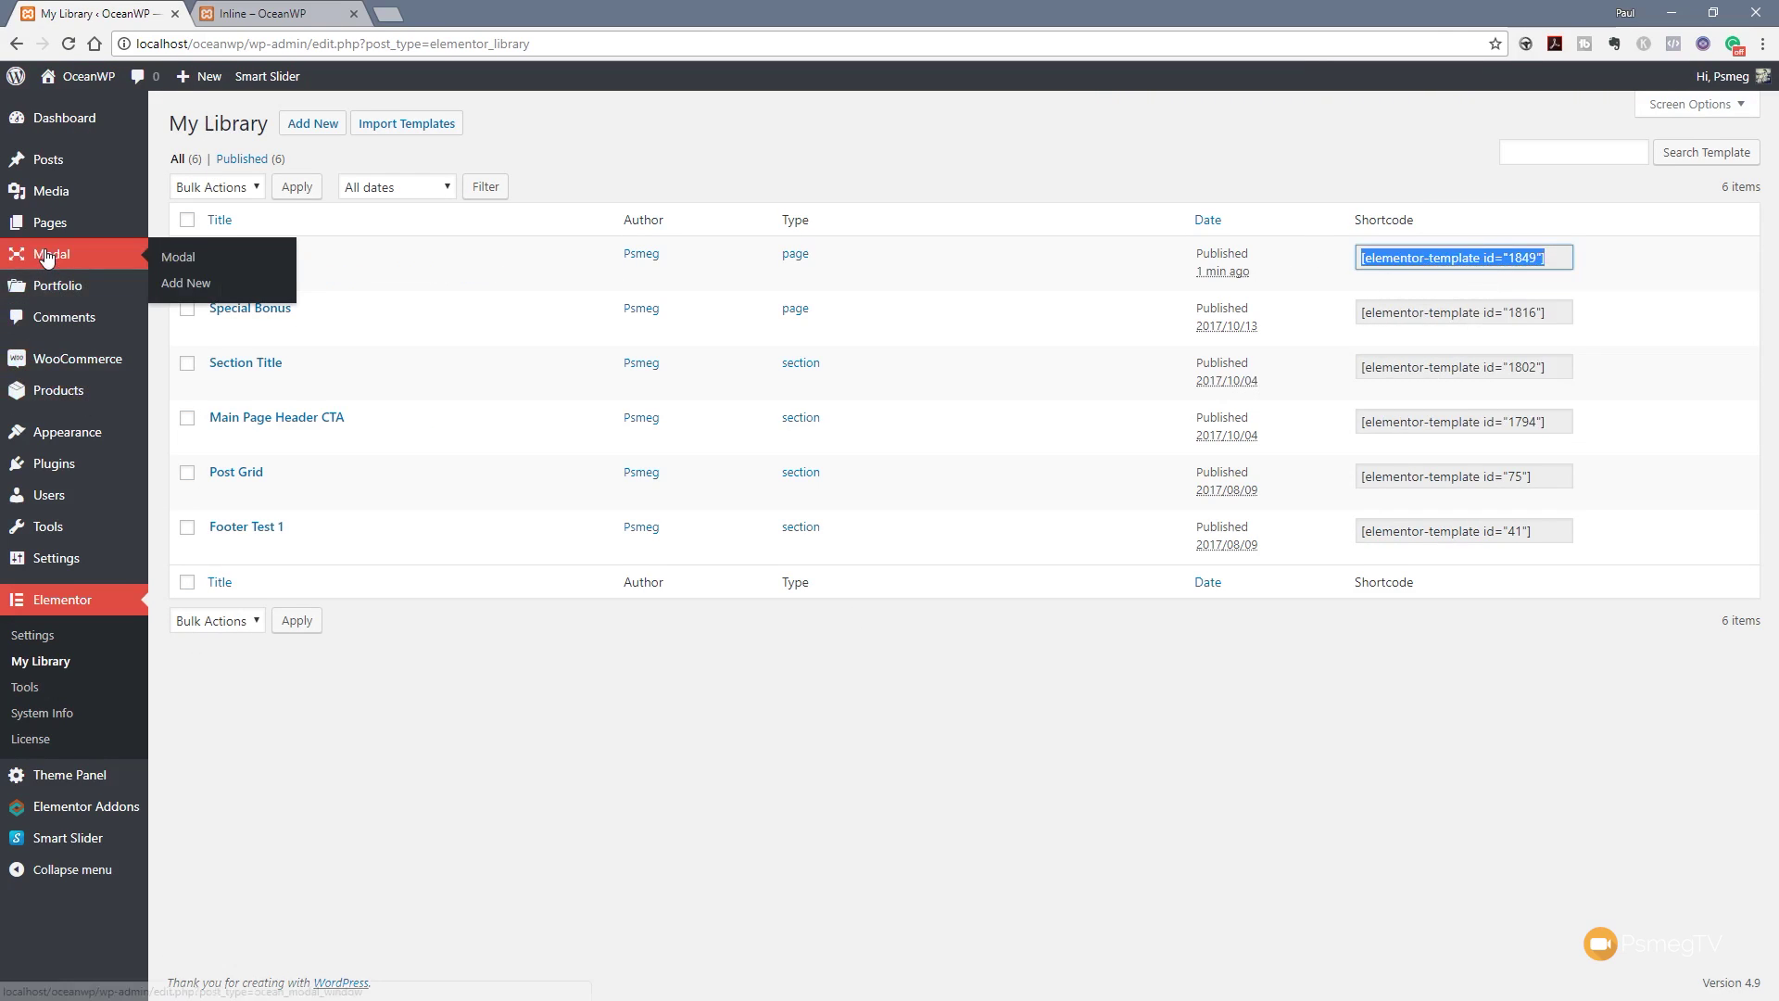
left_click(177, 257)
left_click(250, 253)
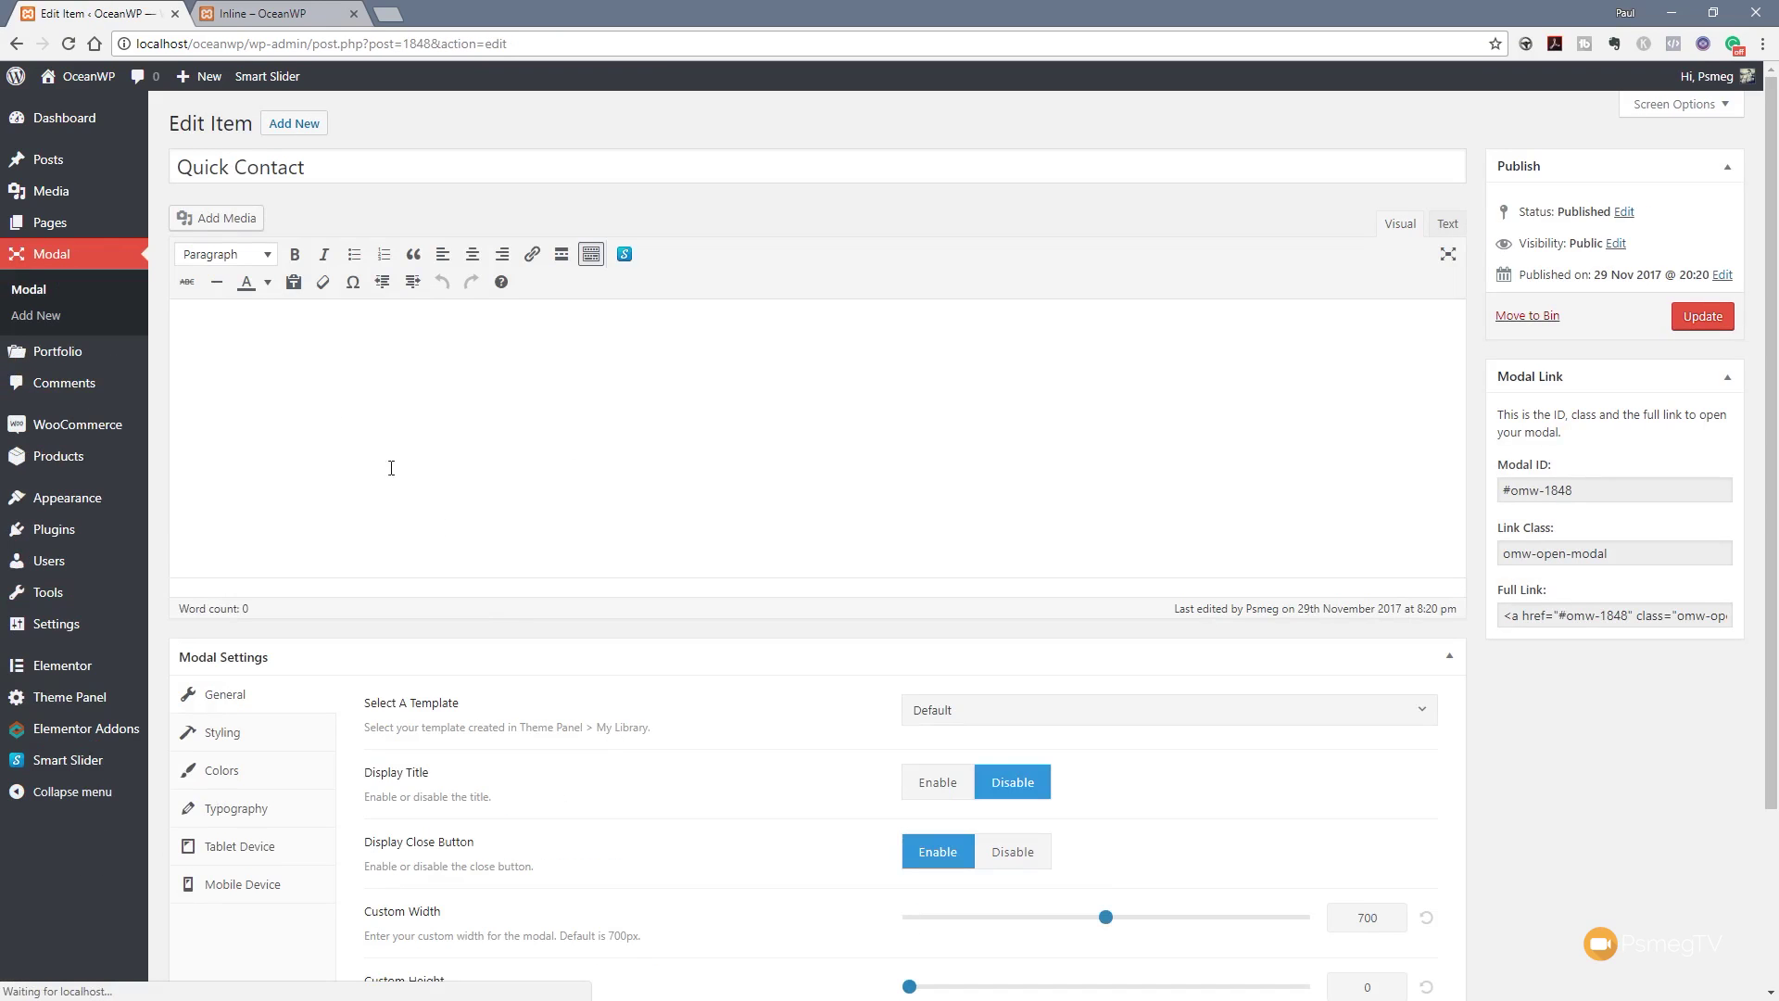
key("ctrl+v")
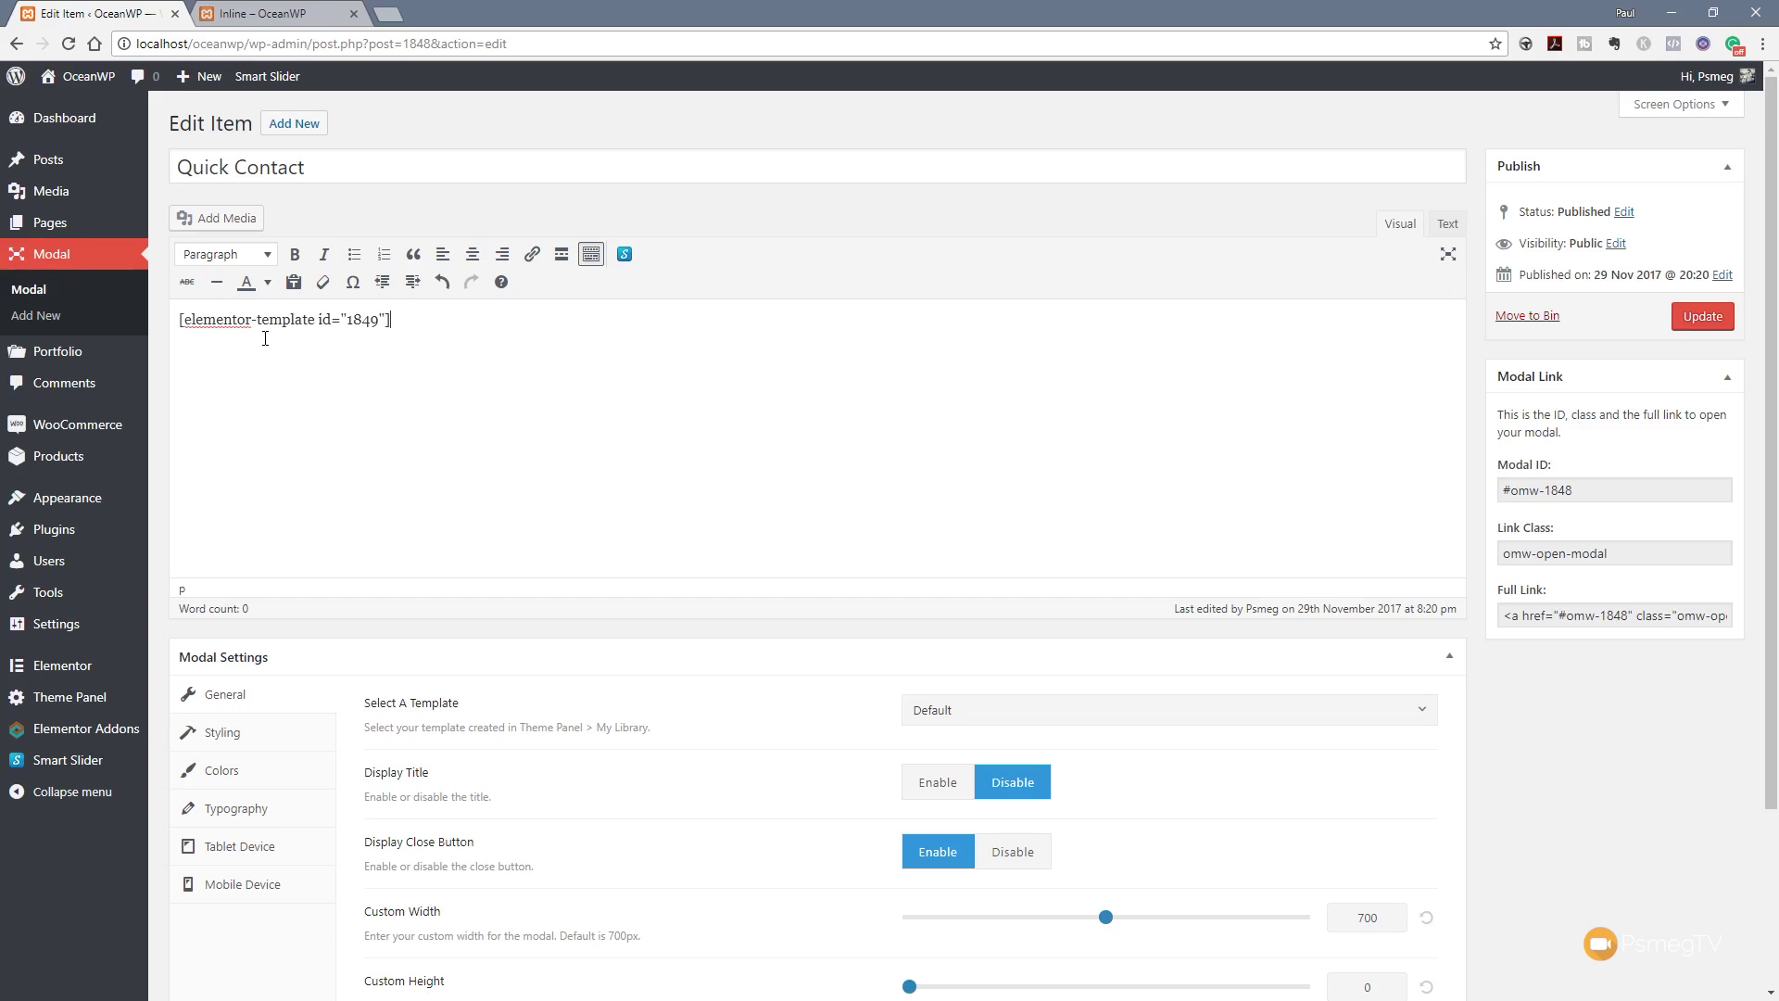
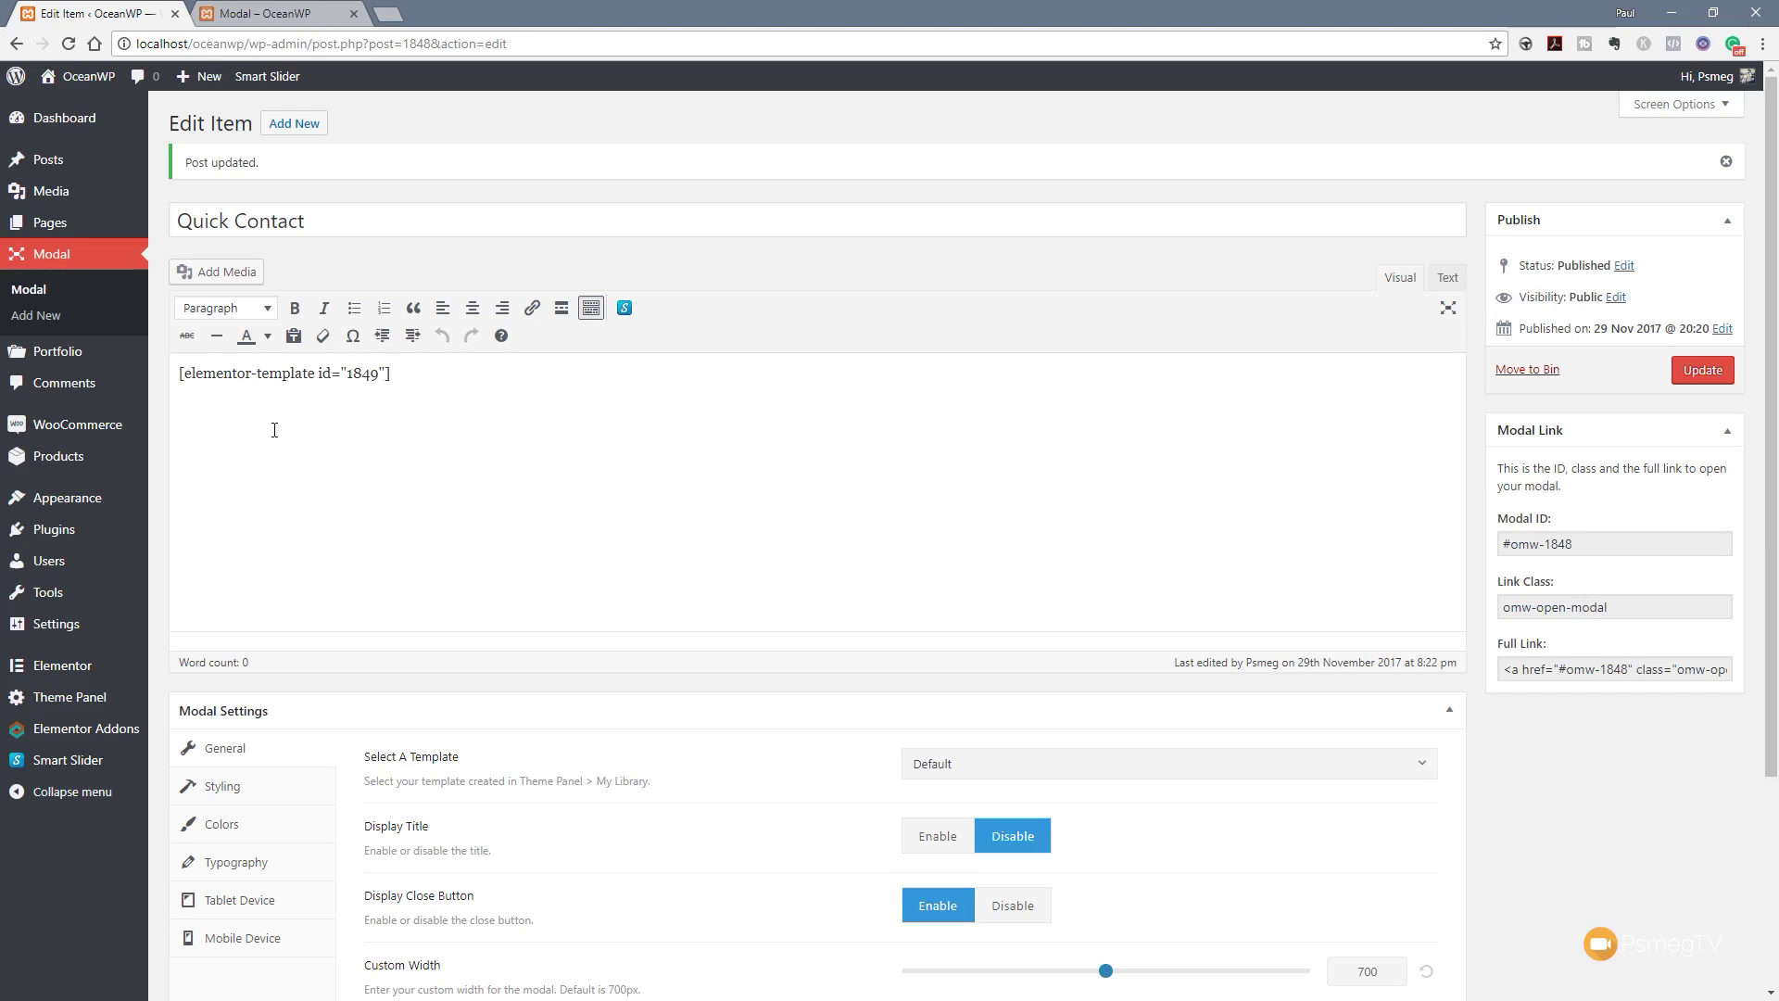
Step: Open the Modal page for editing in Elementor in a separate browser tab
mouse_move(102, 223)
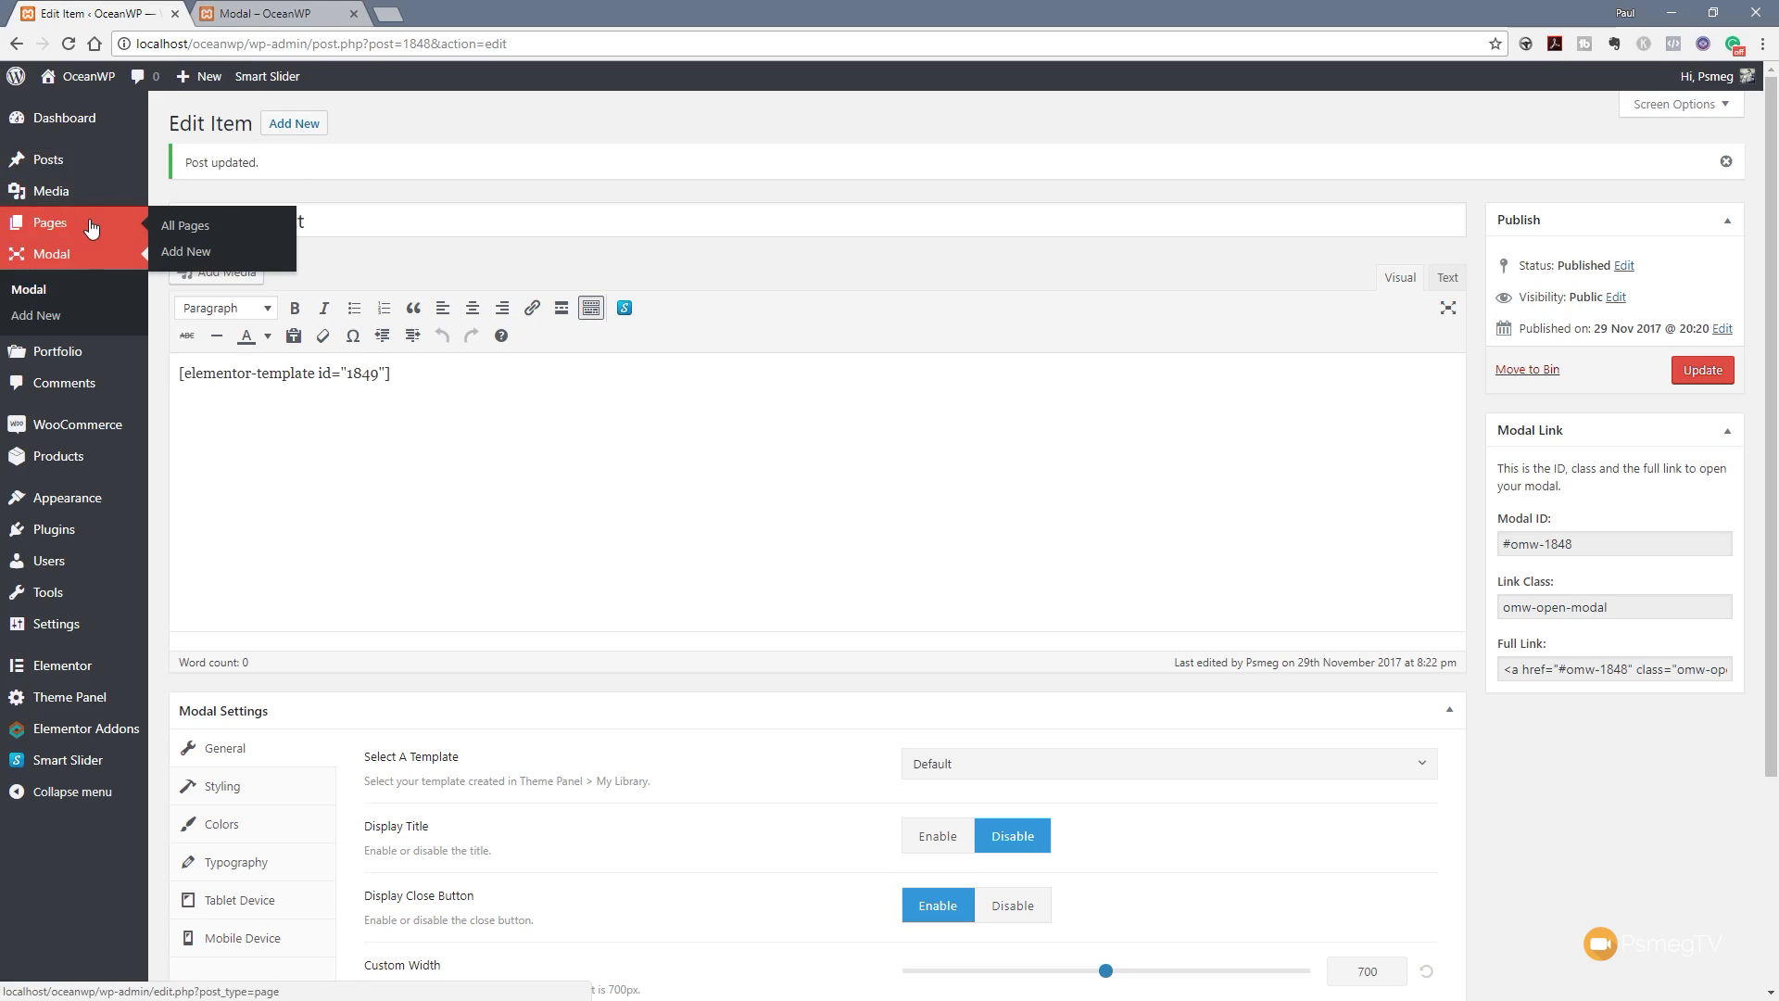
middle_click(173, 229)
left_click(269, 13)
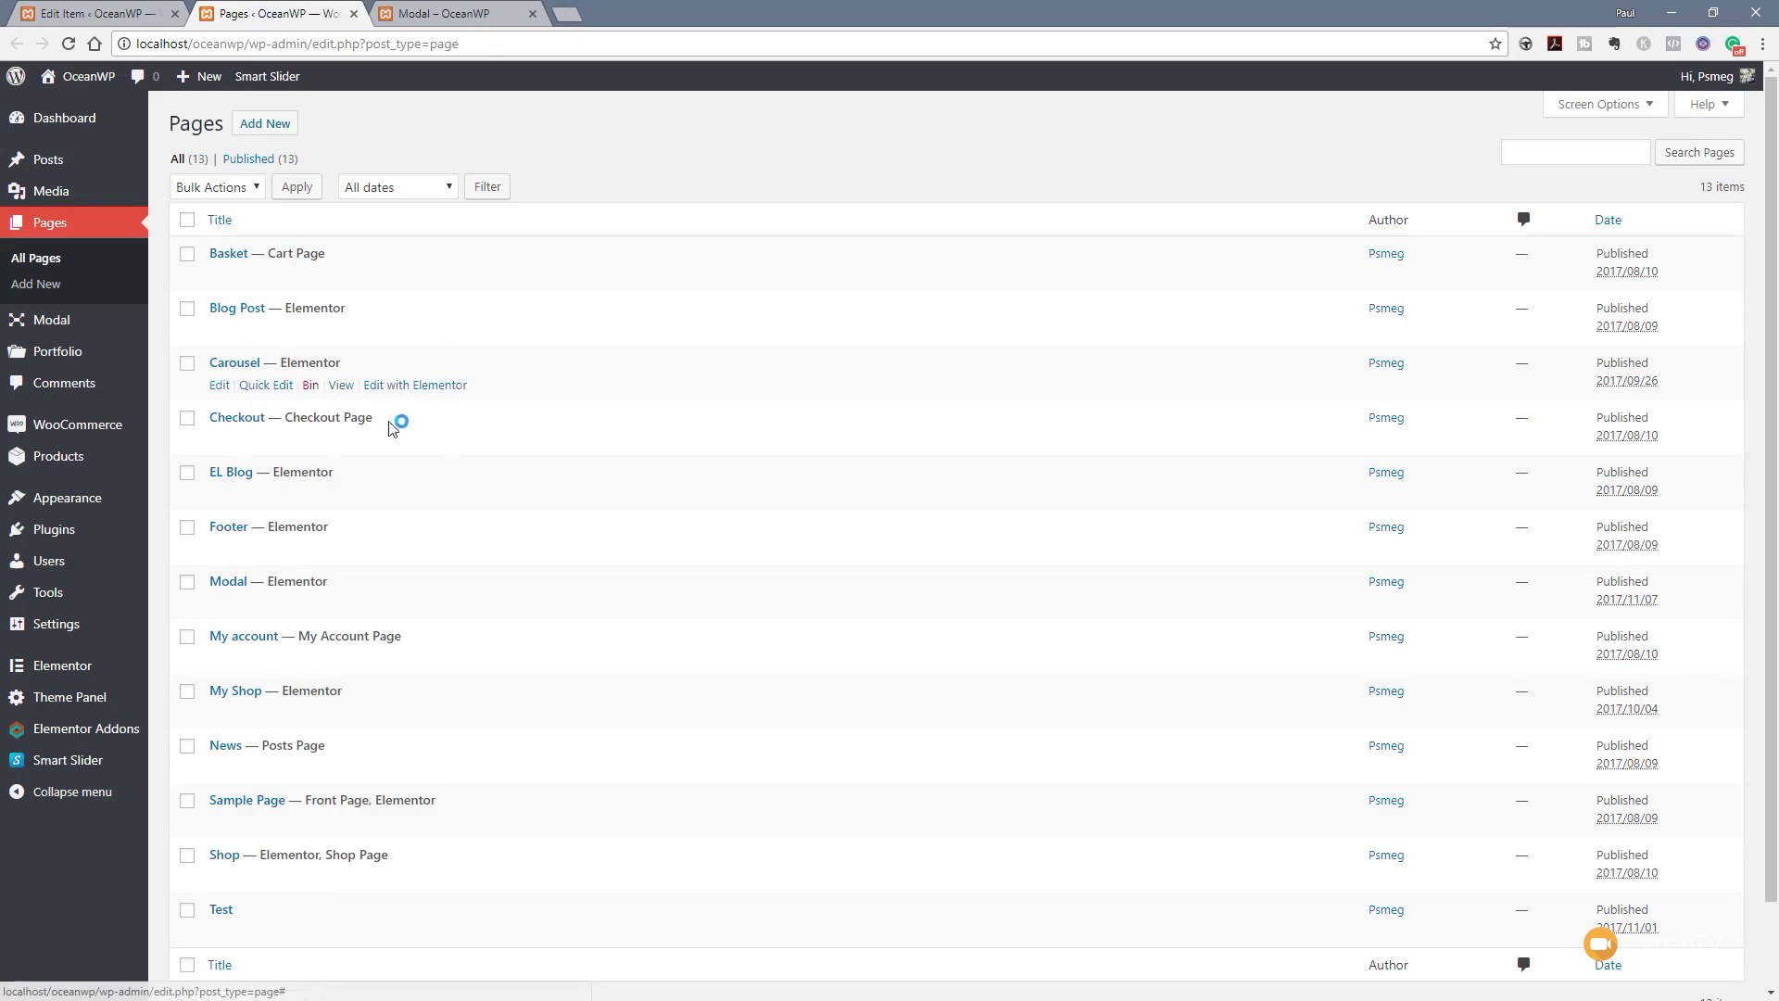
left_click(228, 582)
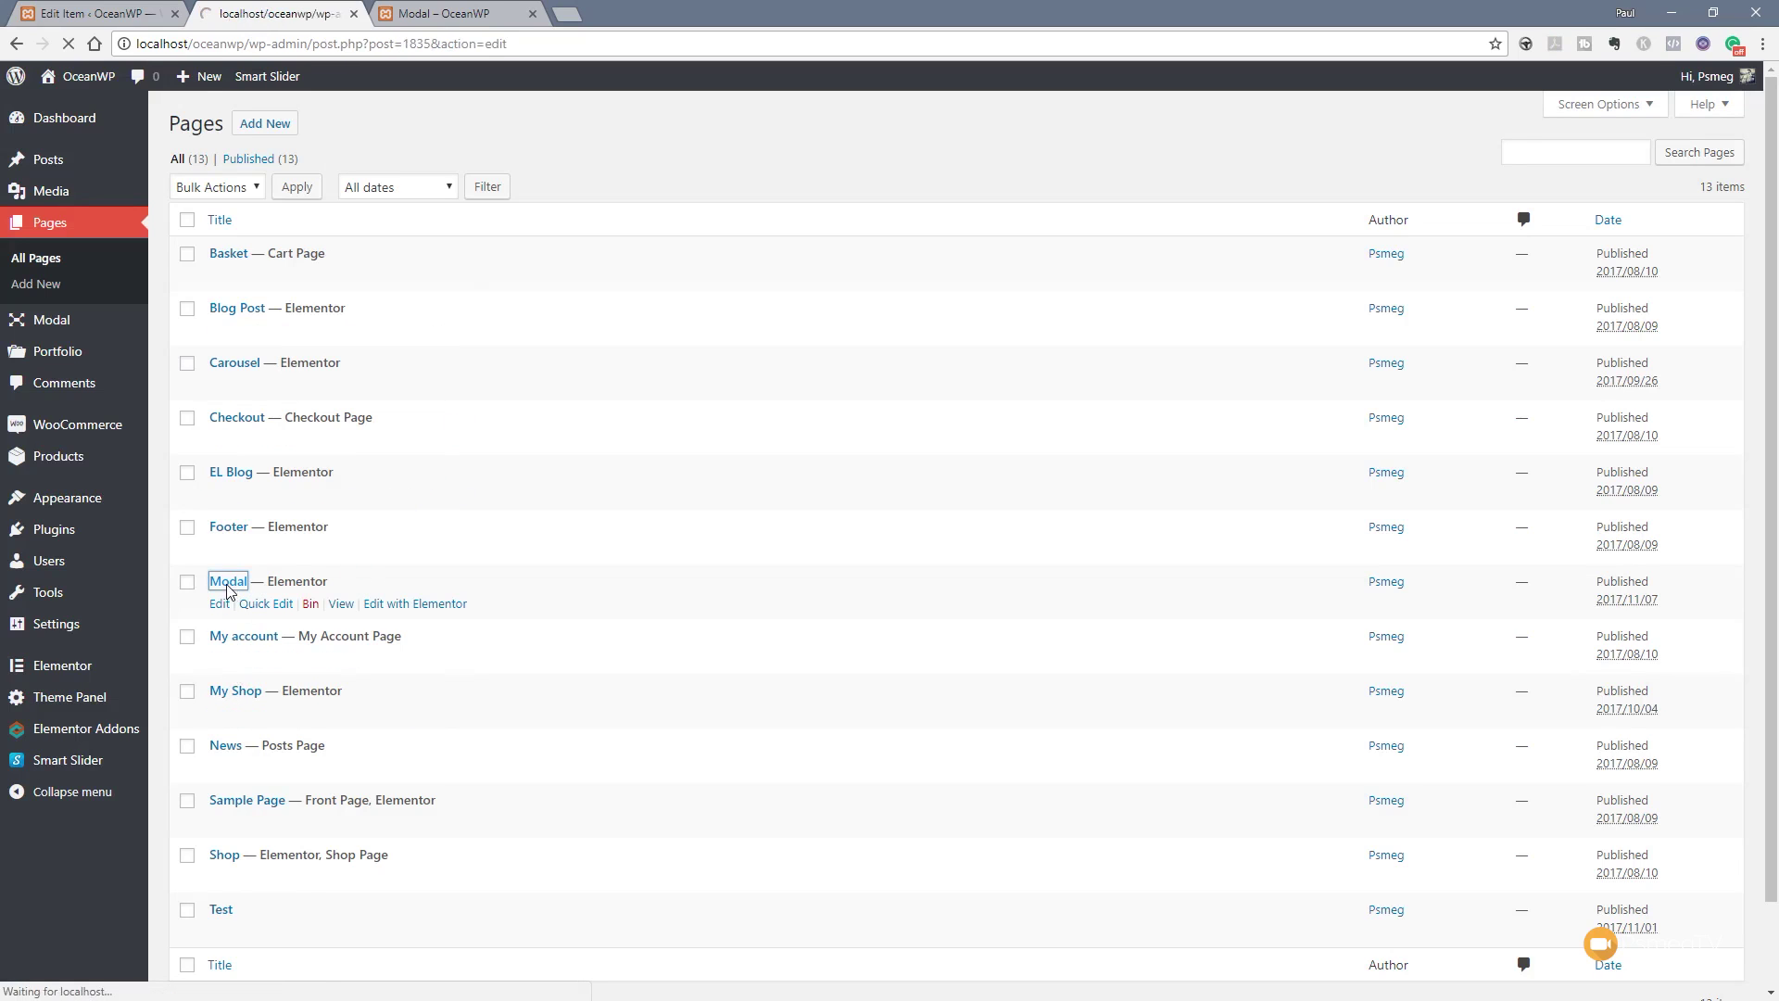
left_click(820, 425)
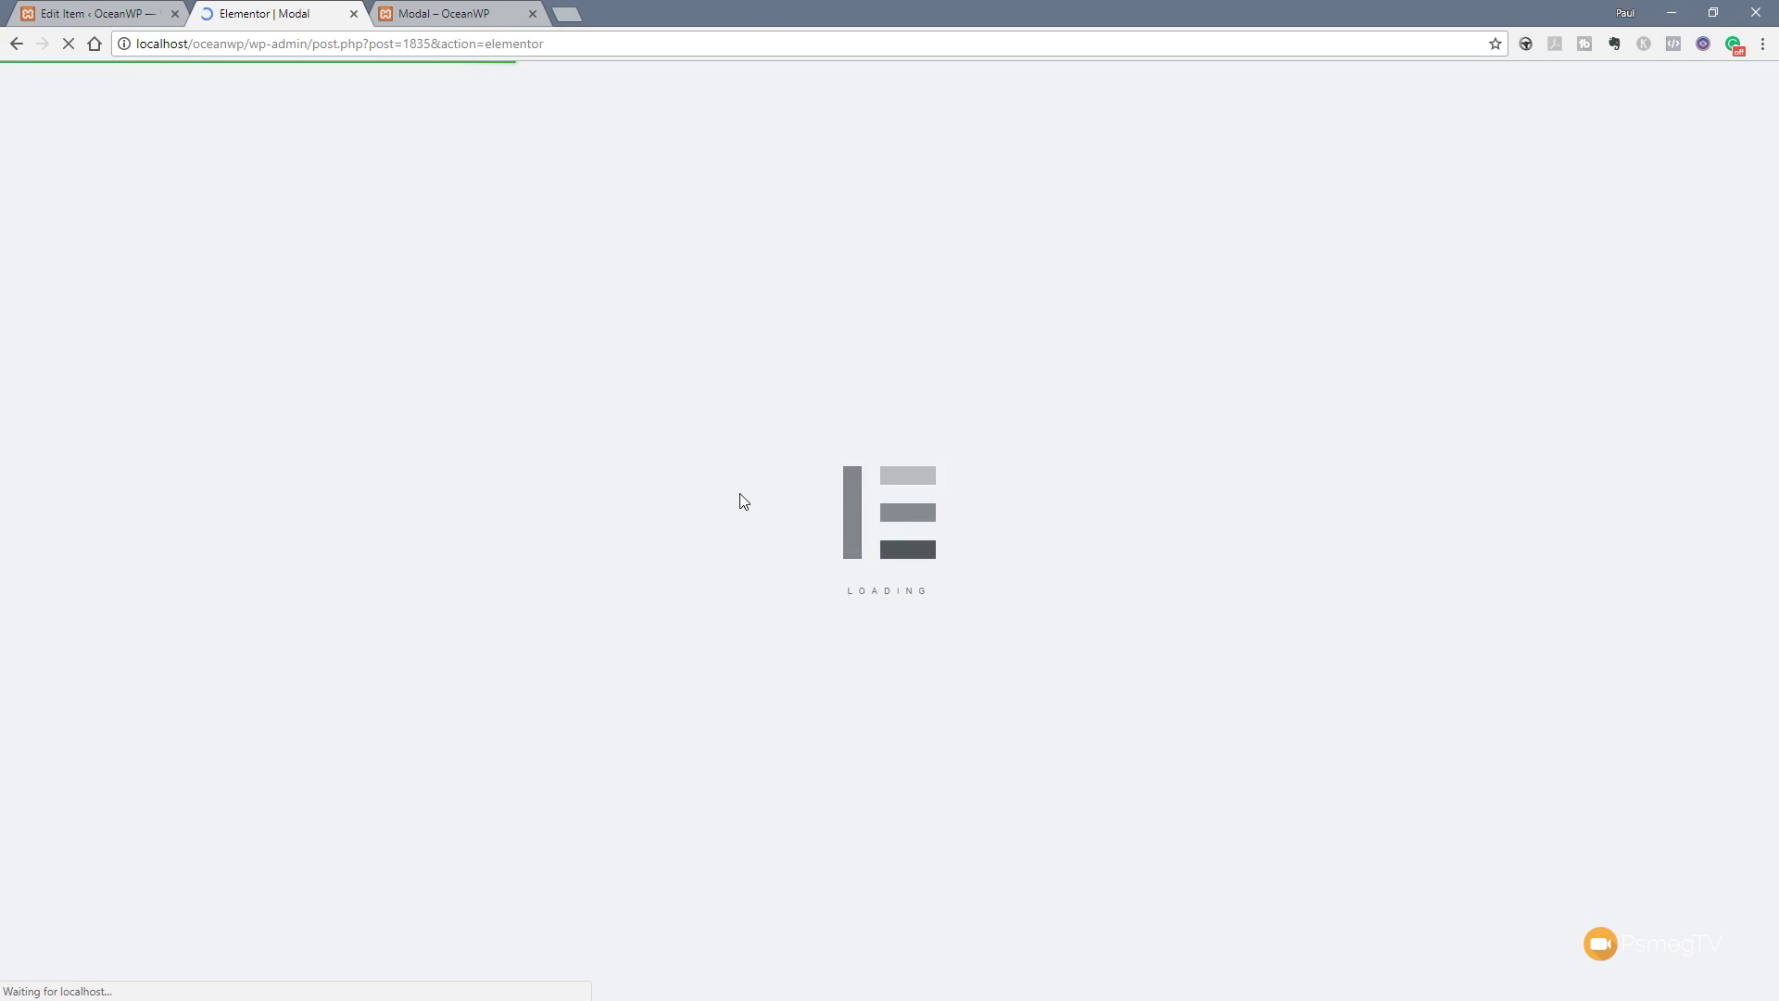
Step: Copy the Quick Contact modal's ID #omw-1848 and set it as the link of the first CONTACT ME NOW button on the Modal page
scroll(524, 710, "down", 9)
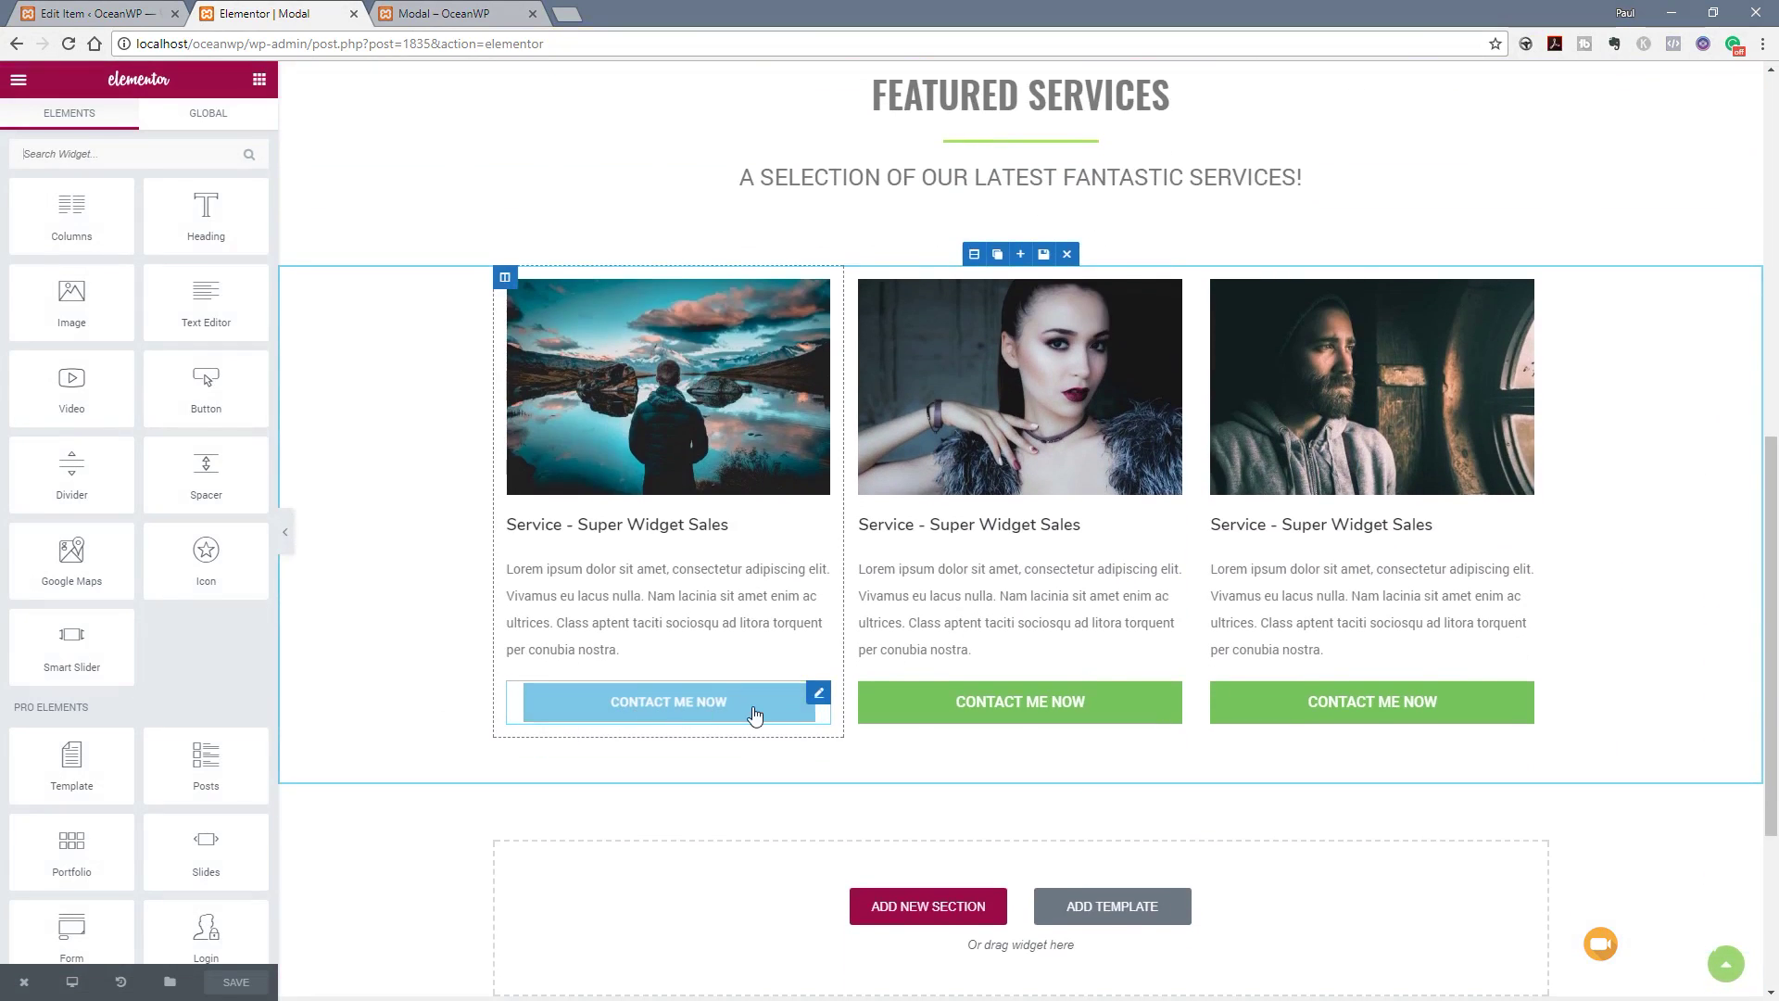
left_click(755, 714)
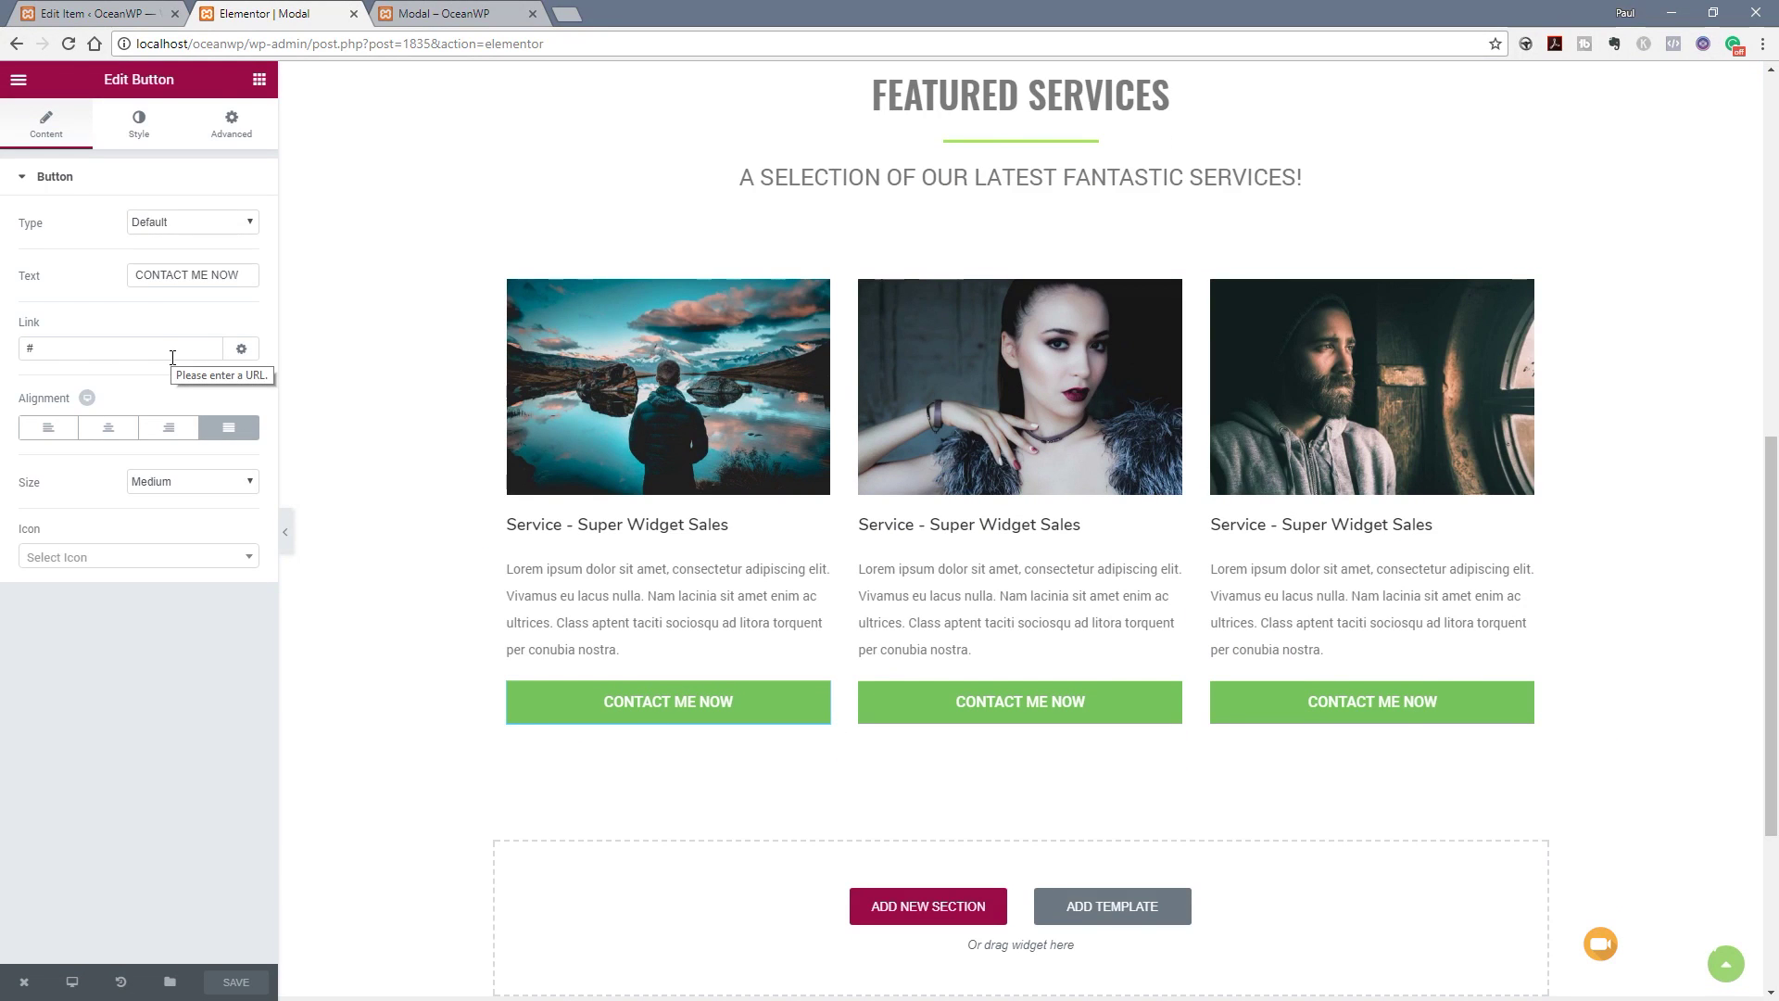
left_click(90, 14)
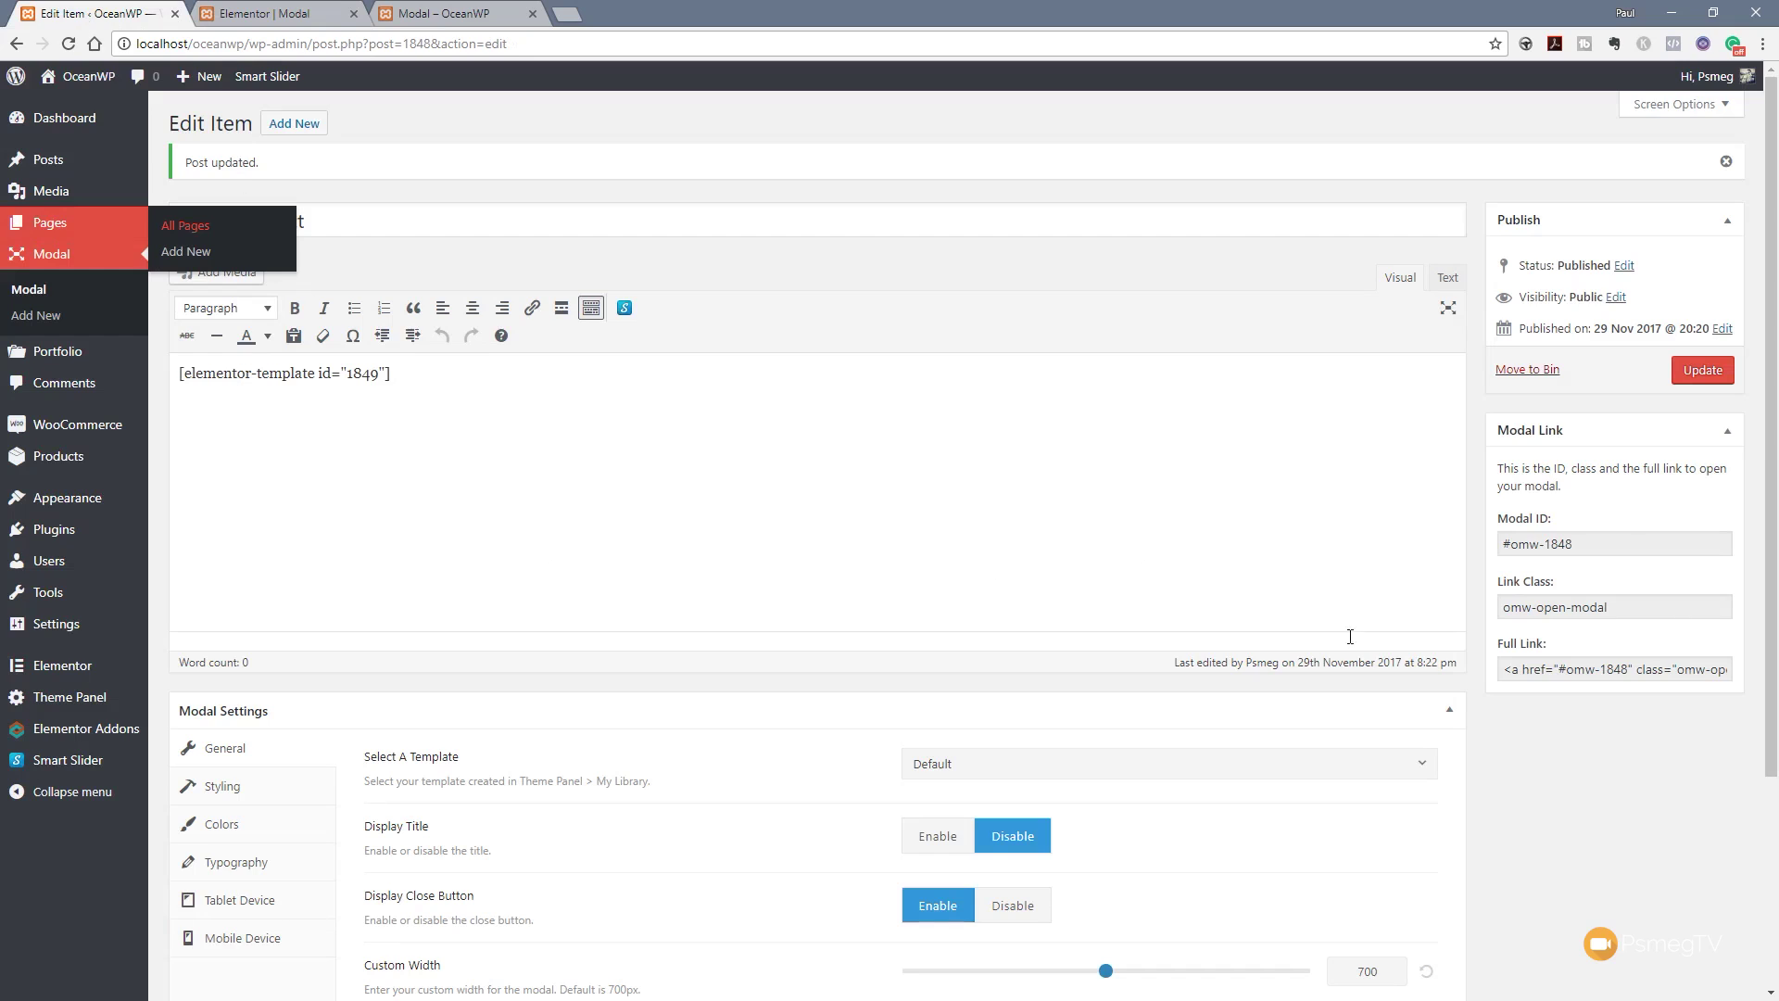
left_click_drag(1626, 549, 1504, 549)
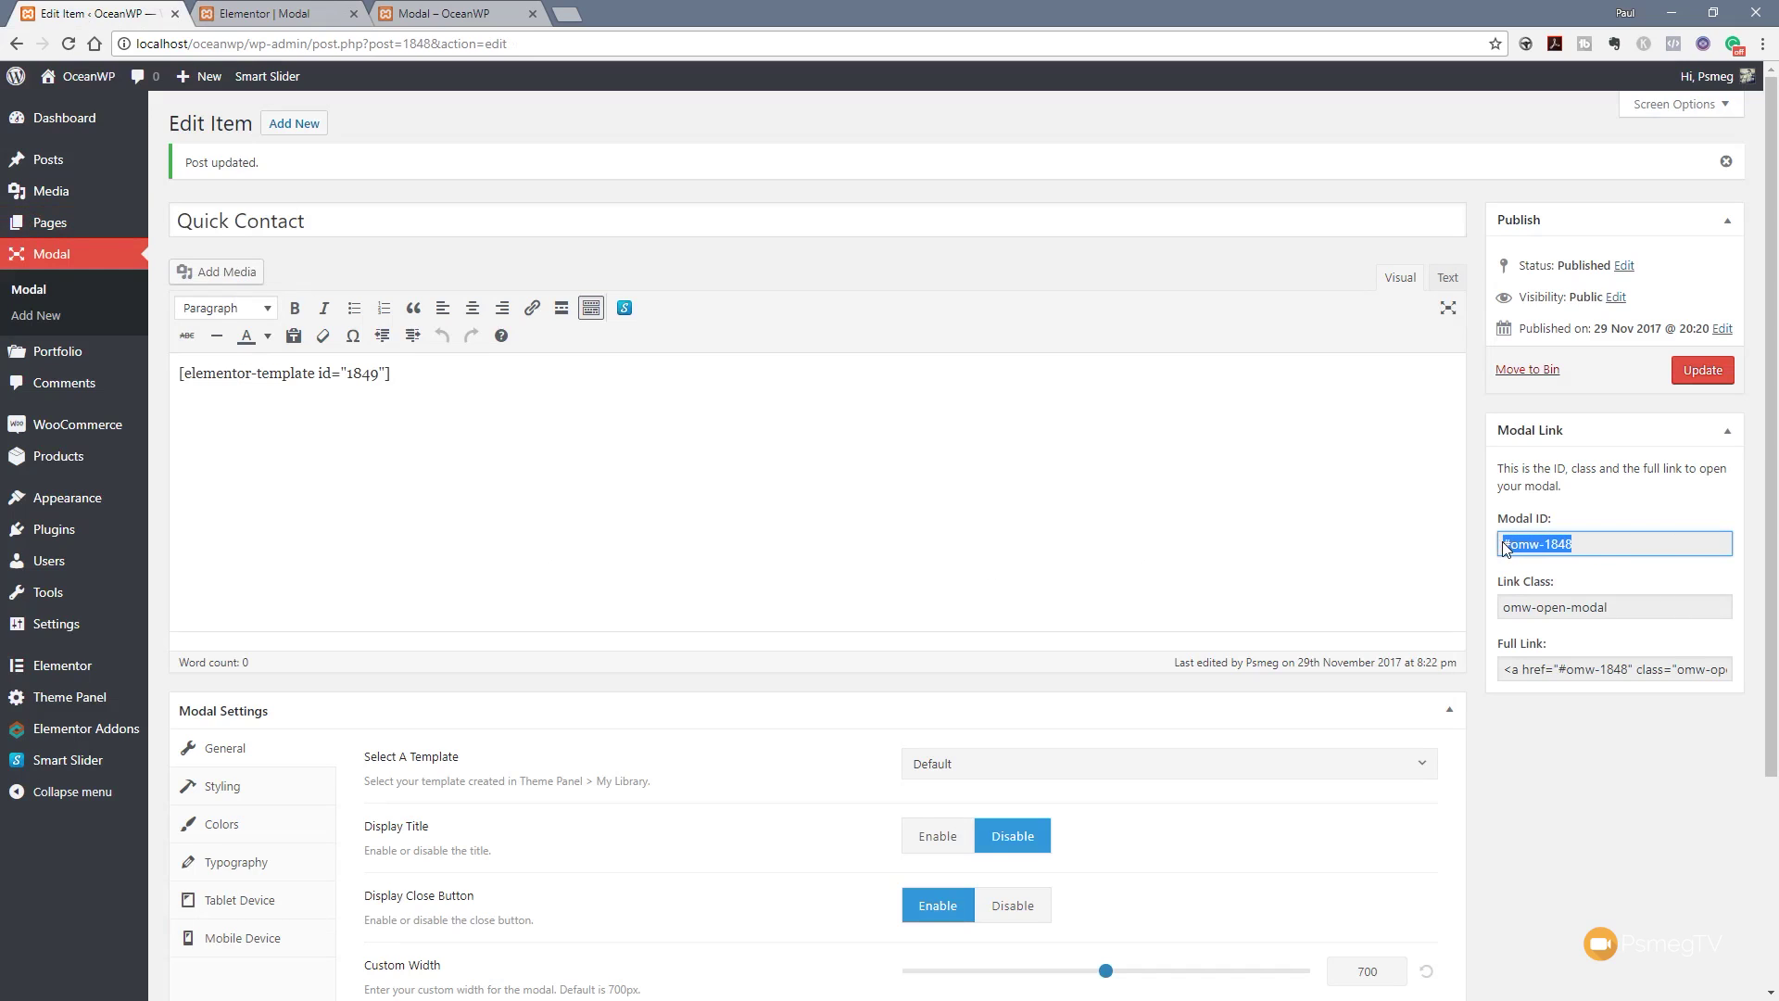
right_click(1505, 549)
left_click(1528, 562)
left_click(269, 14)
double_click(30, 348)
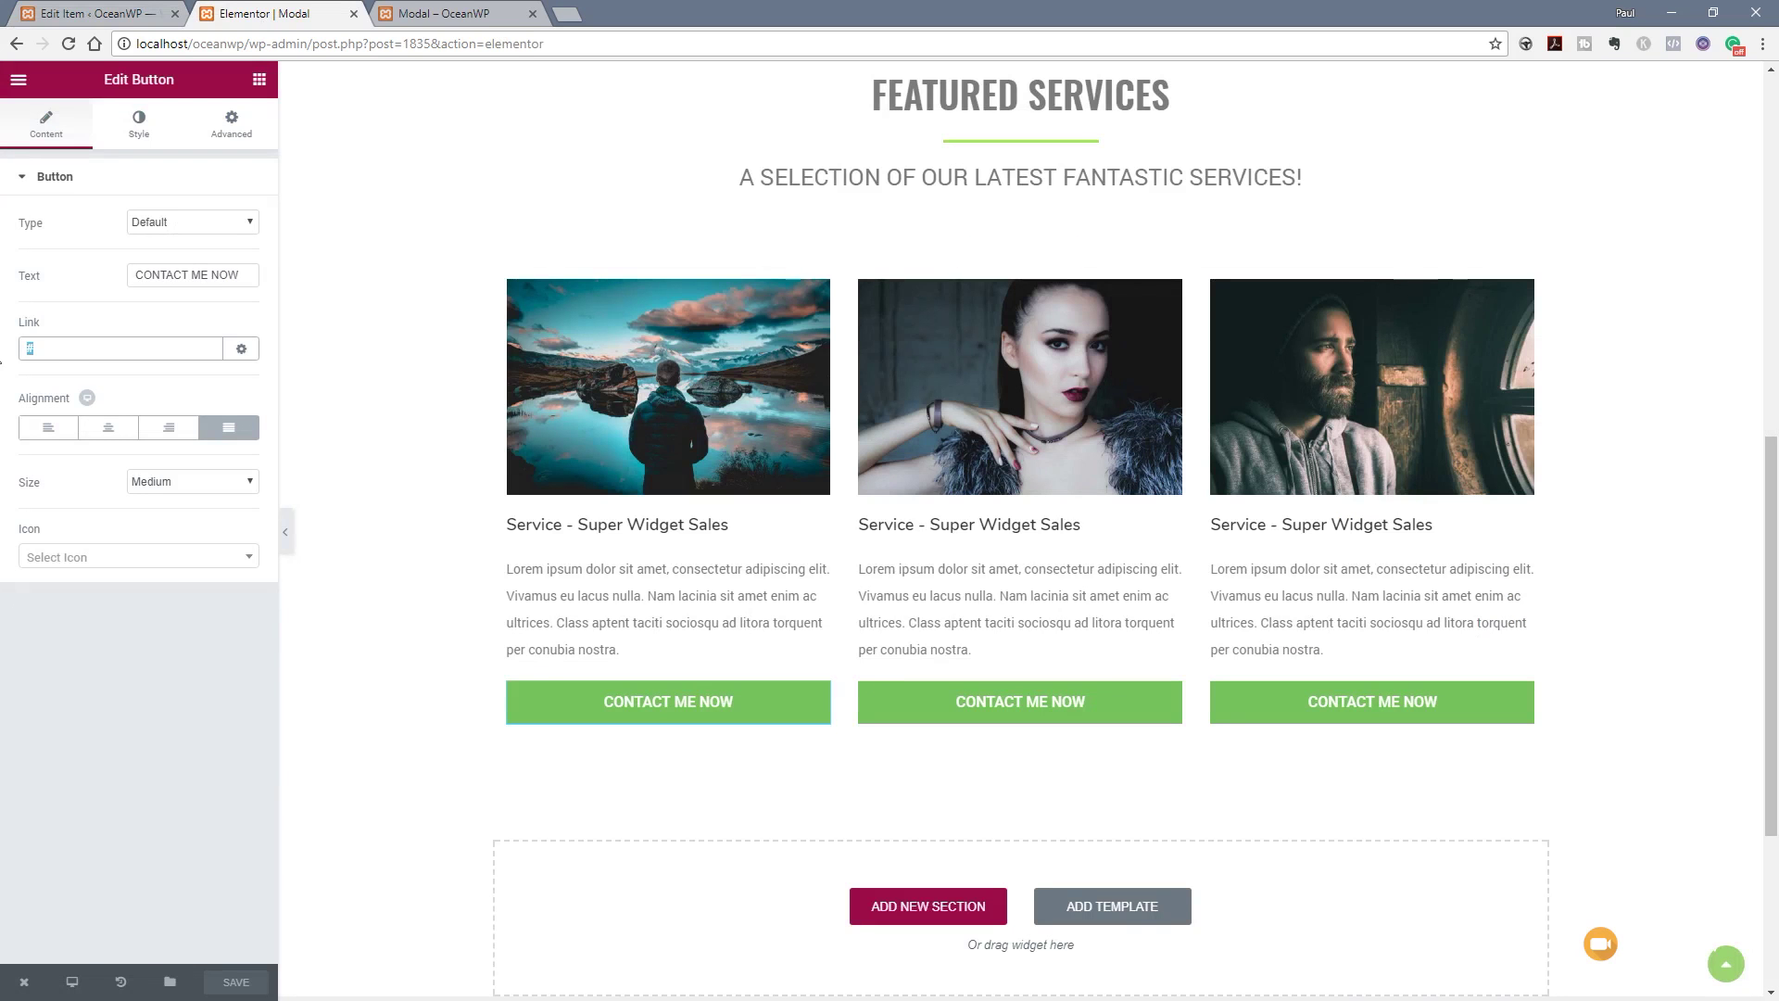
key("ctrl+v")
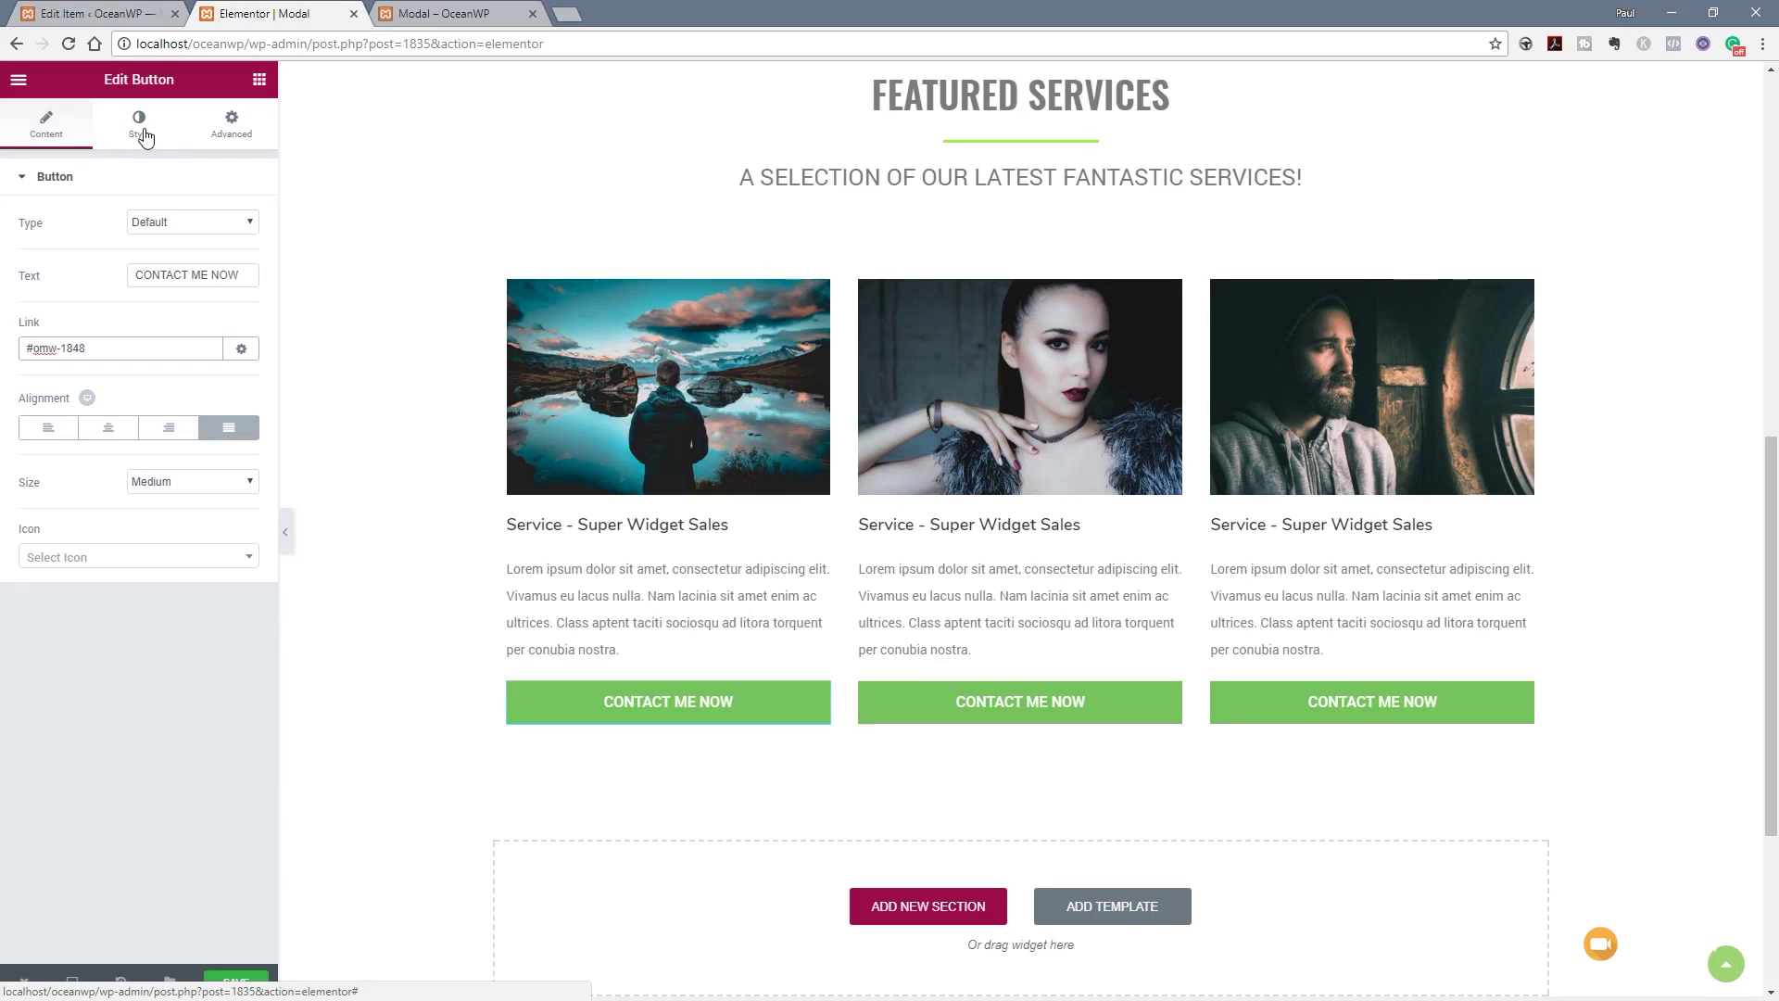
Step: Copy the modal's link class omw-open-modal into the first CONTACT ME NOW button's CSS classes and save the page
left_click(230, 125)
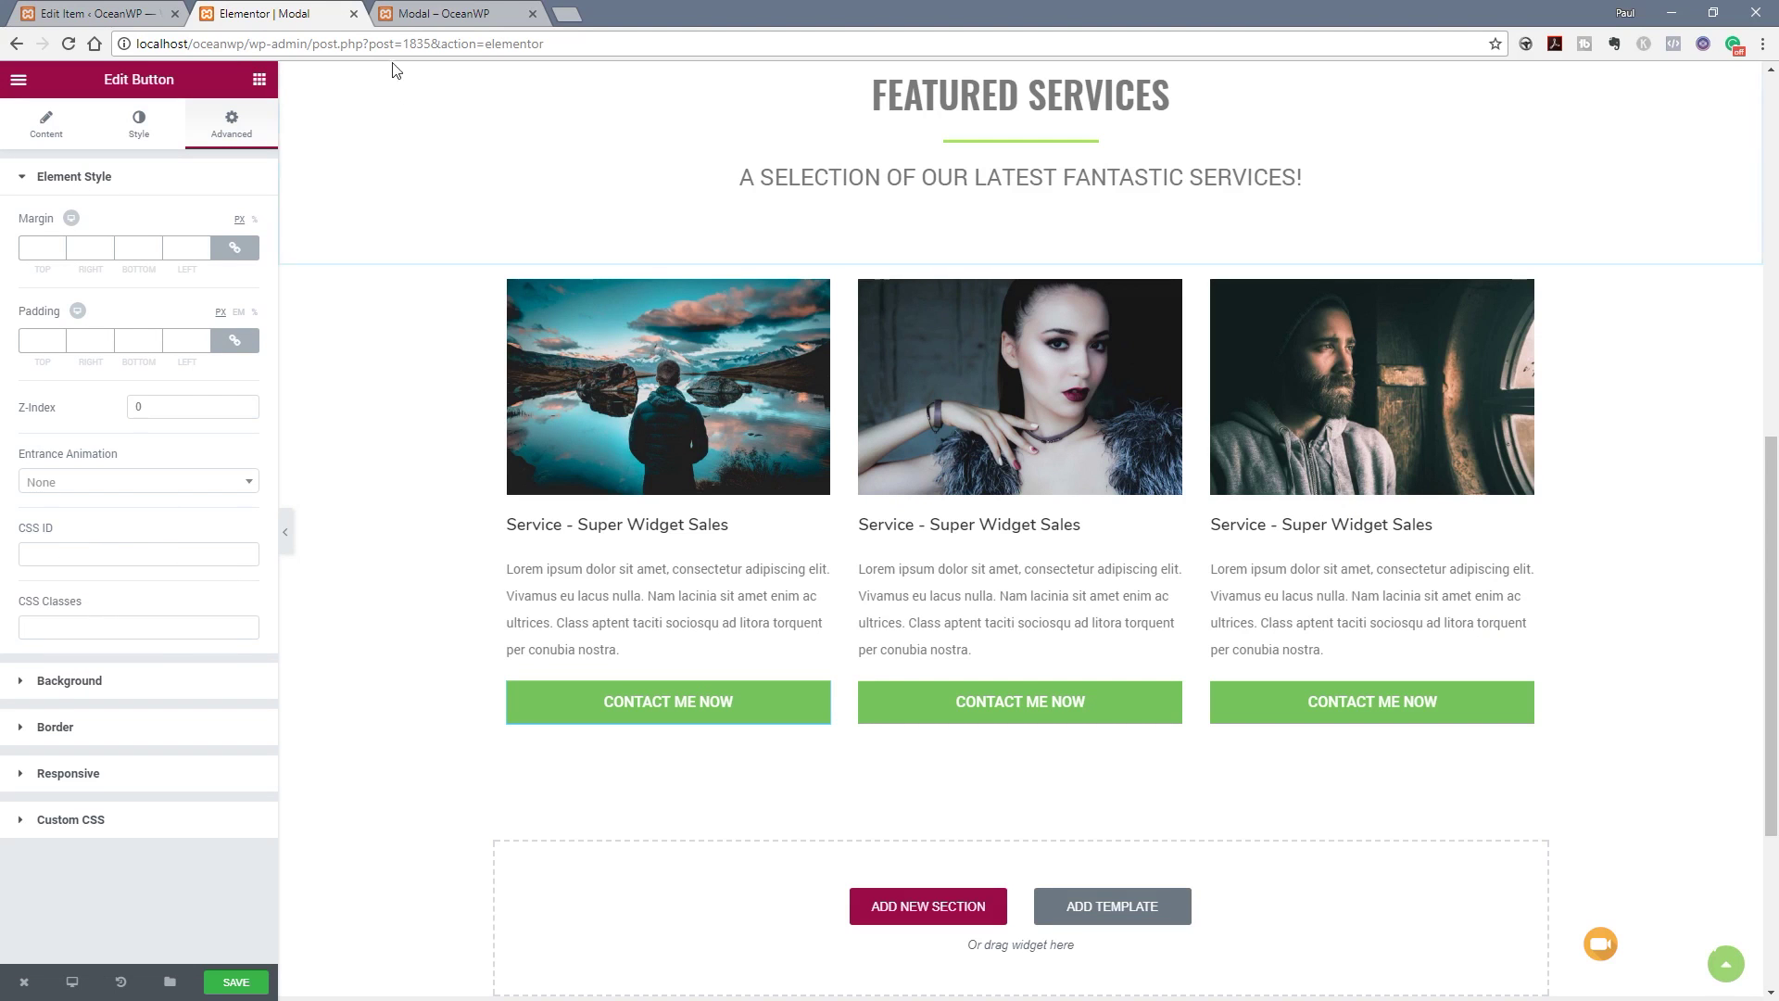
left_click(92, 13)
left_click_drag(1646, 608, 1491, 611)
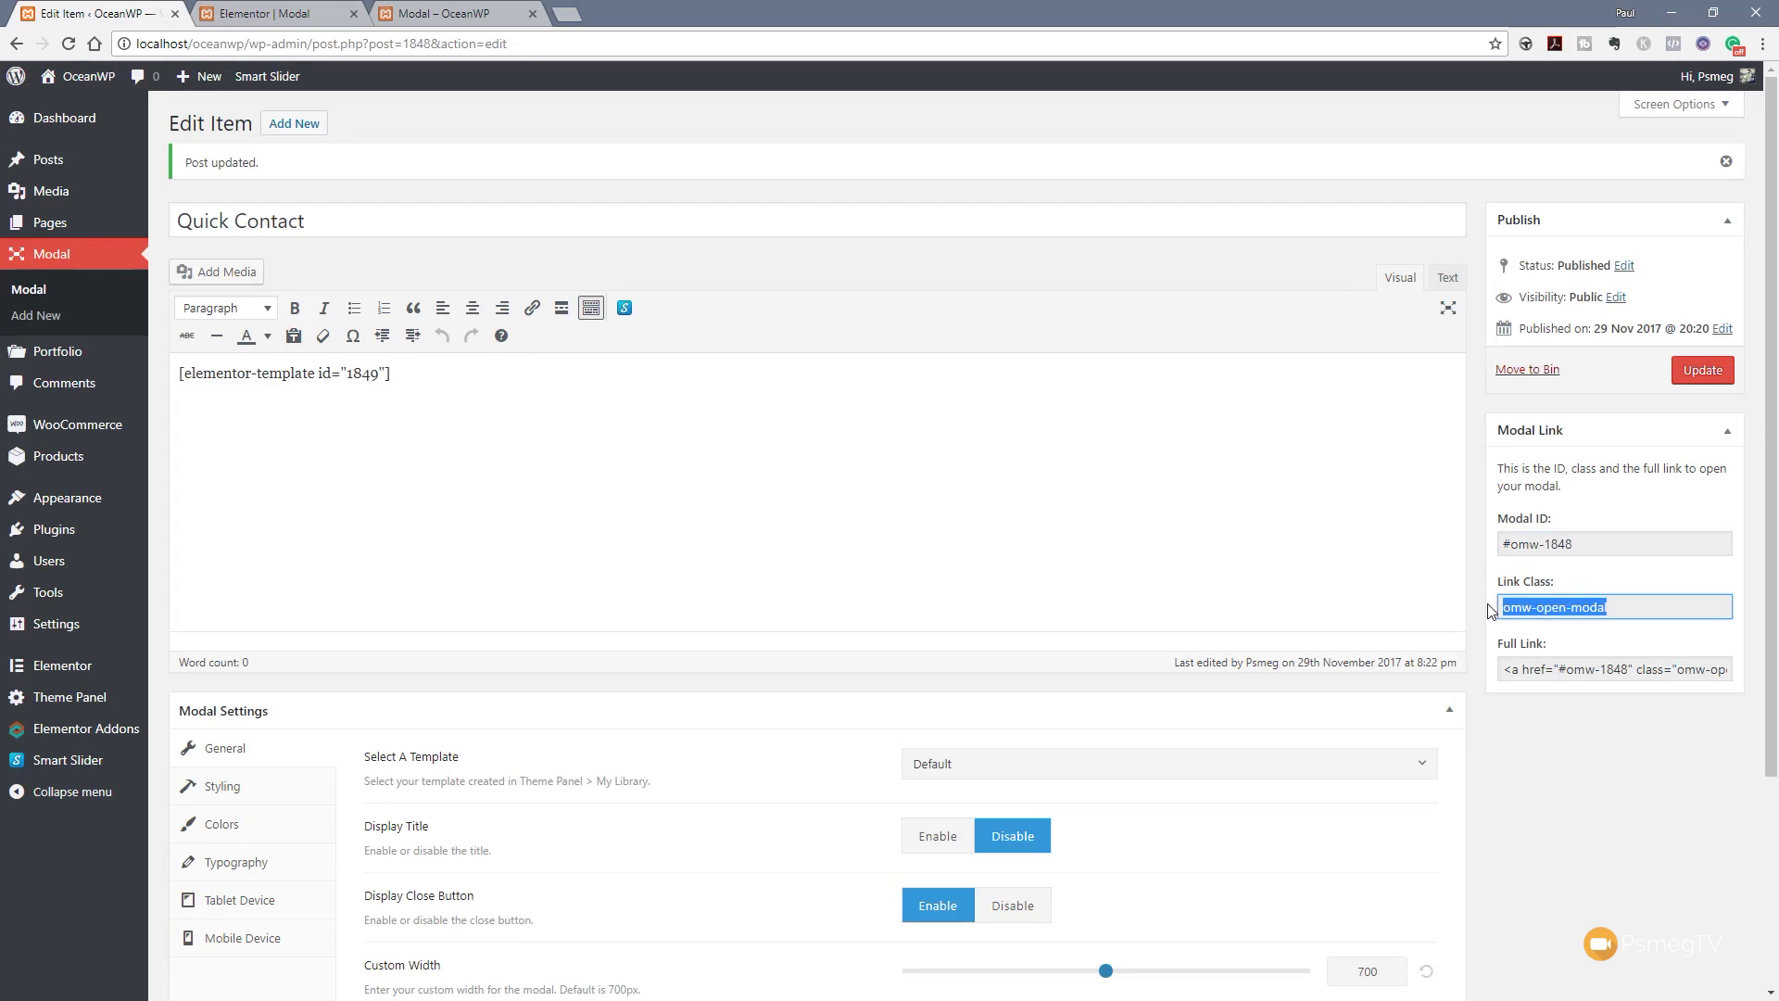
right_click(1581, 607)
left_click(1586, 619)
left_click(277, 13)
left_click(69, 623)
key("ctrl+v")
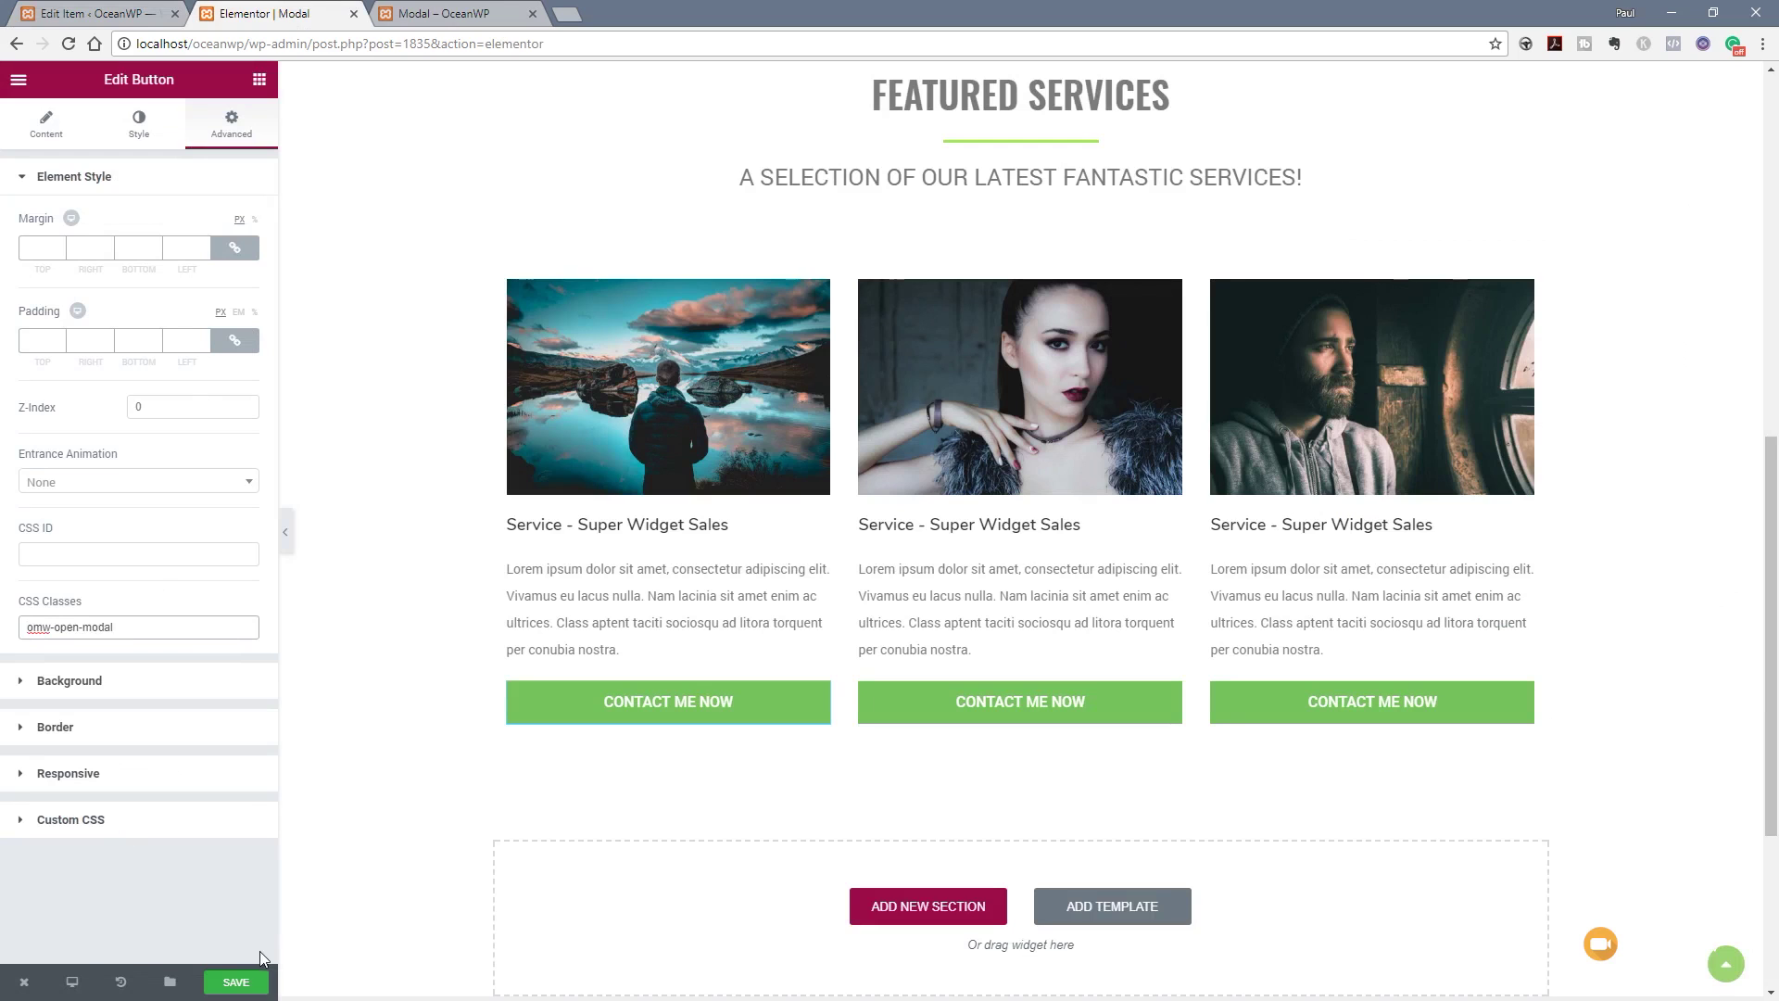
left_click(252, 986)
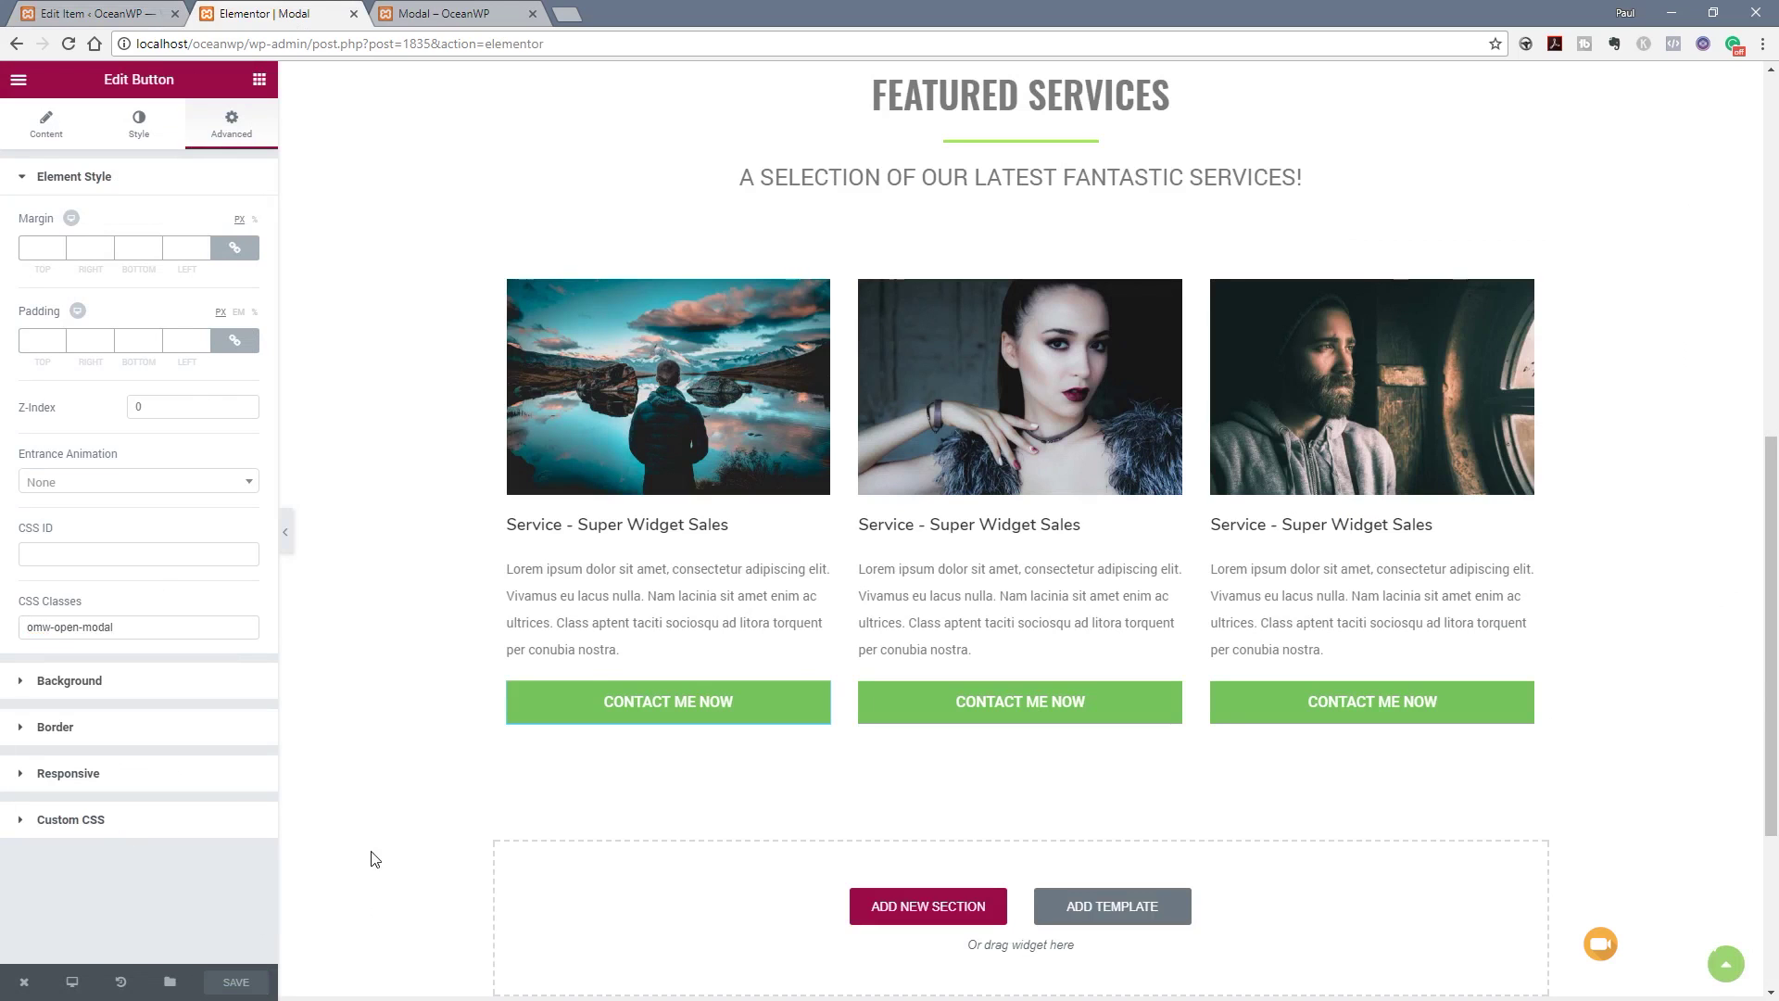
Step: Reload the live Modal page, open the contact form popup from the first CONTACT ME NOW button, and close it
left_click(445, 13)
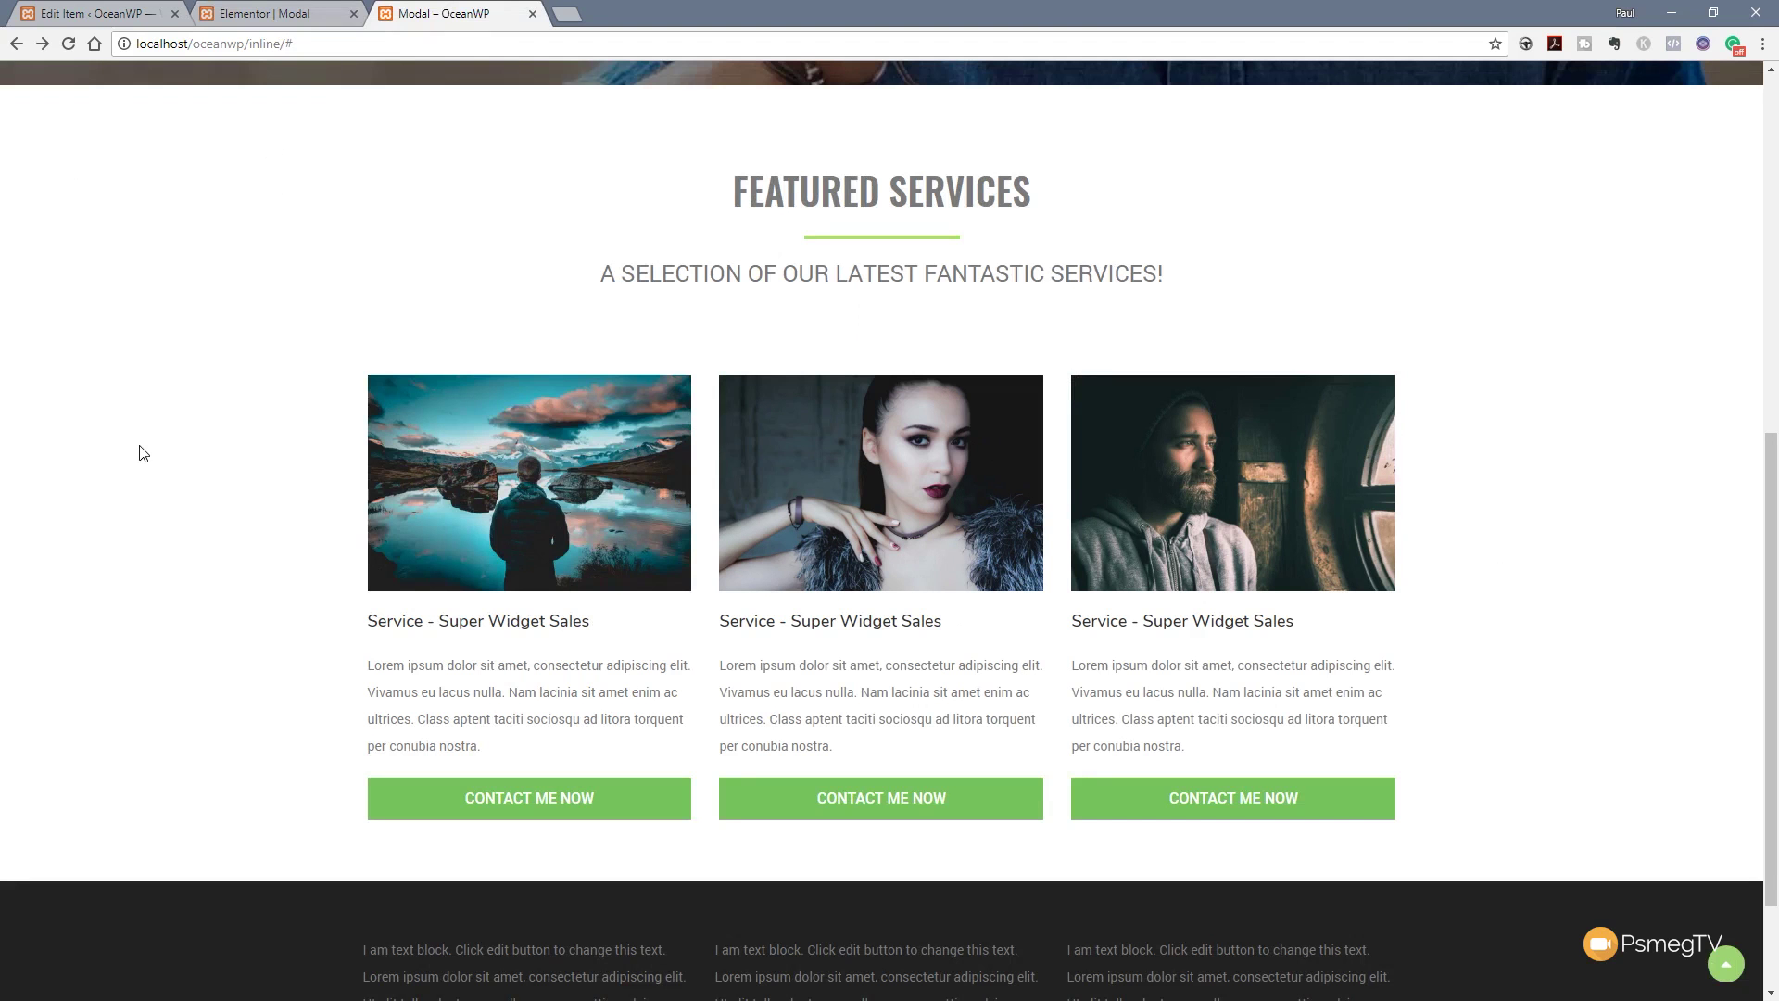
left_click(74, 53)
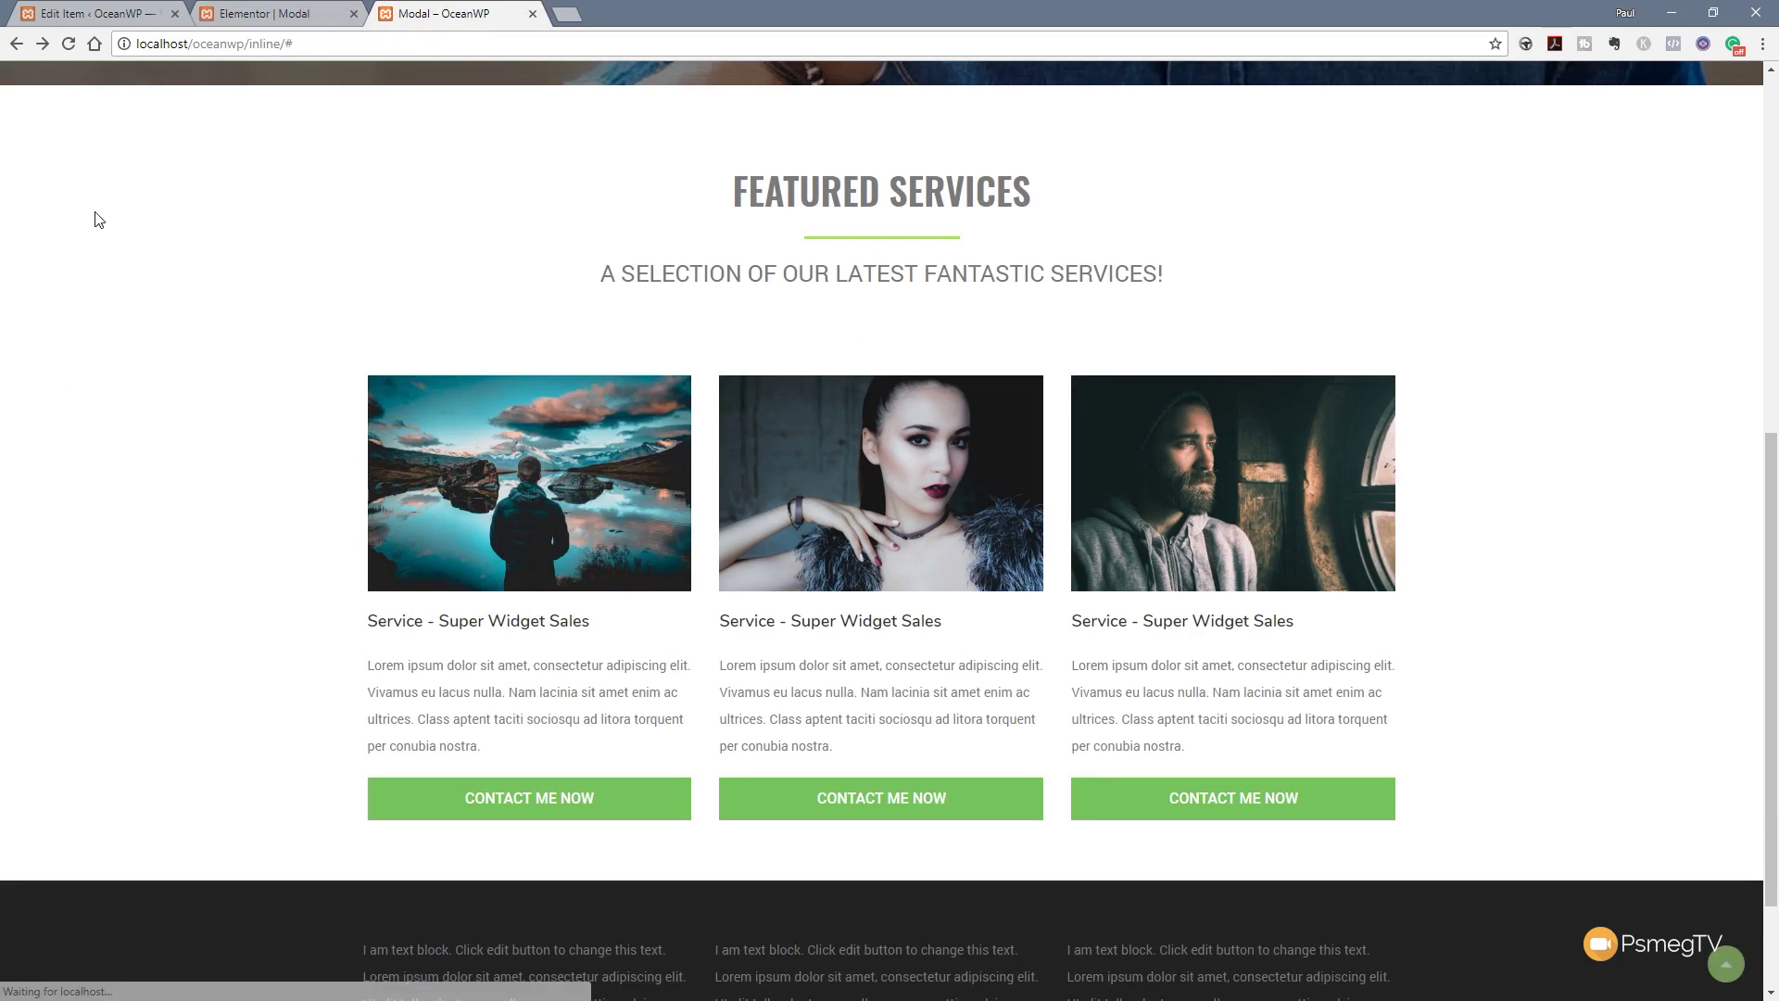
left_click(516, 814)
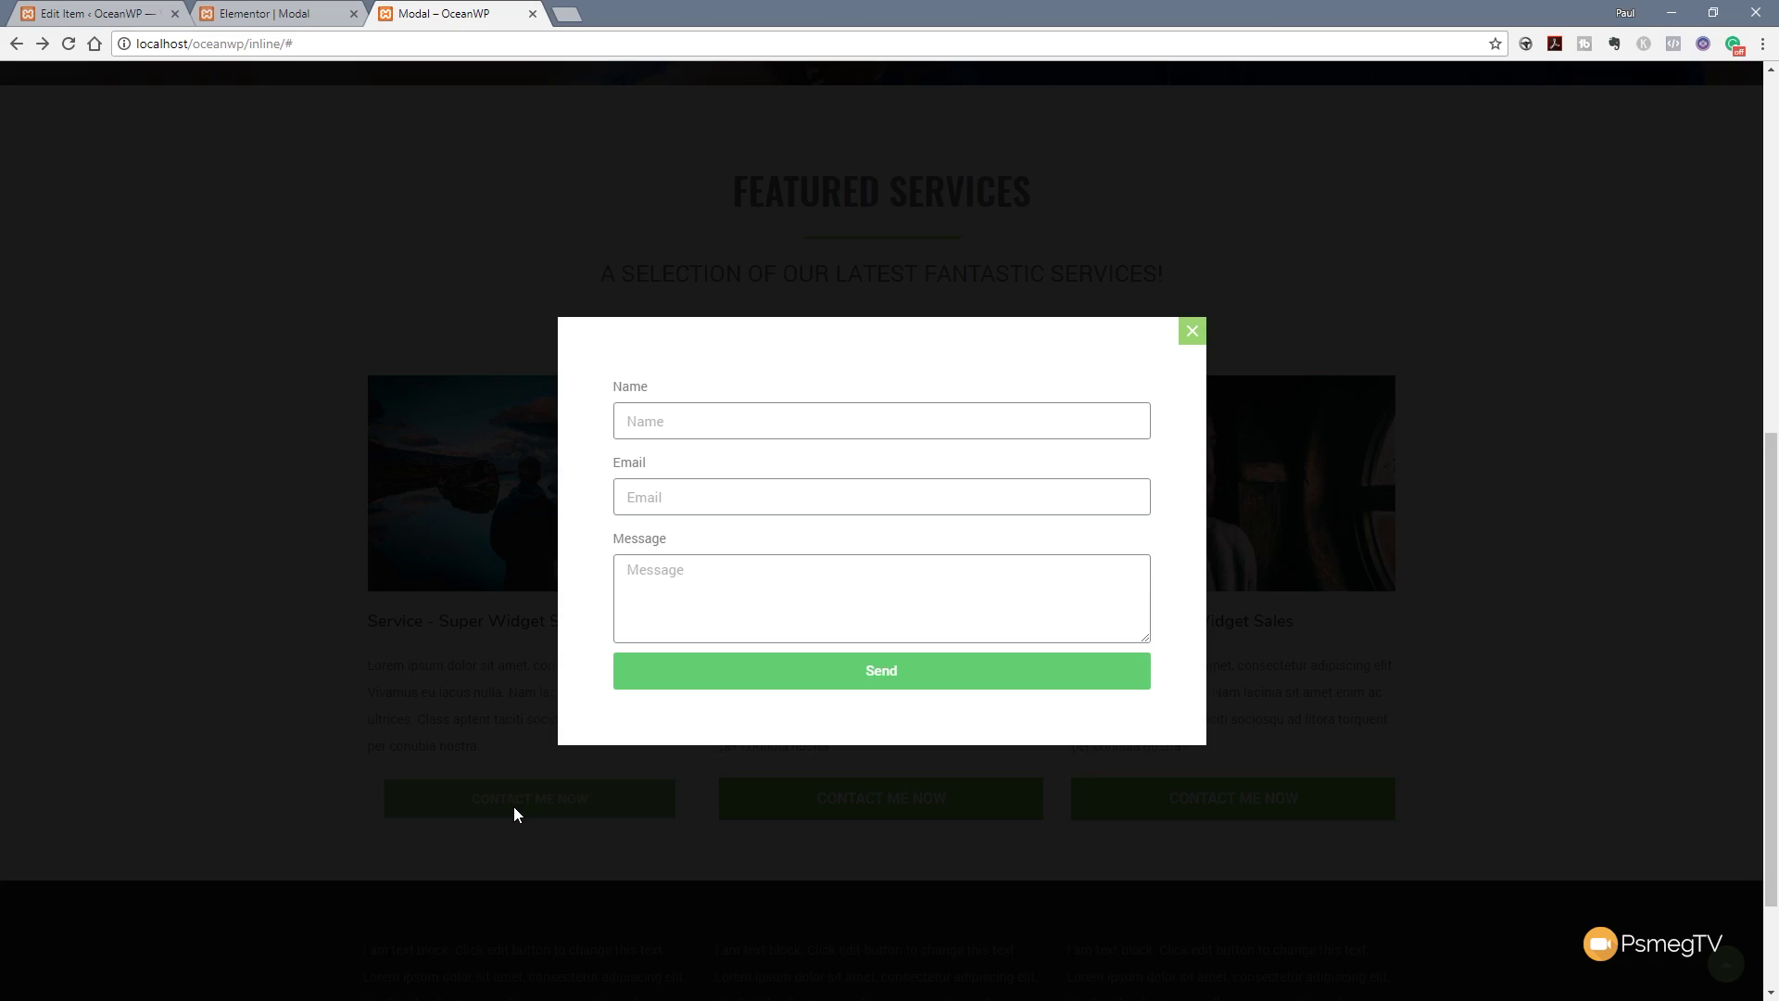
left_click(1192, 334)
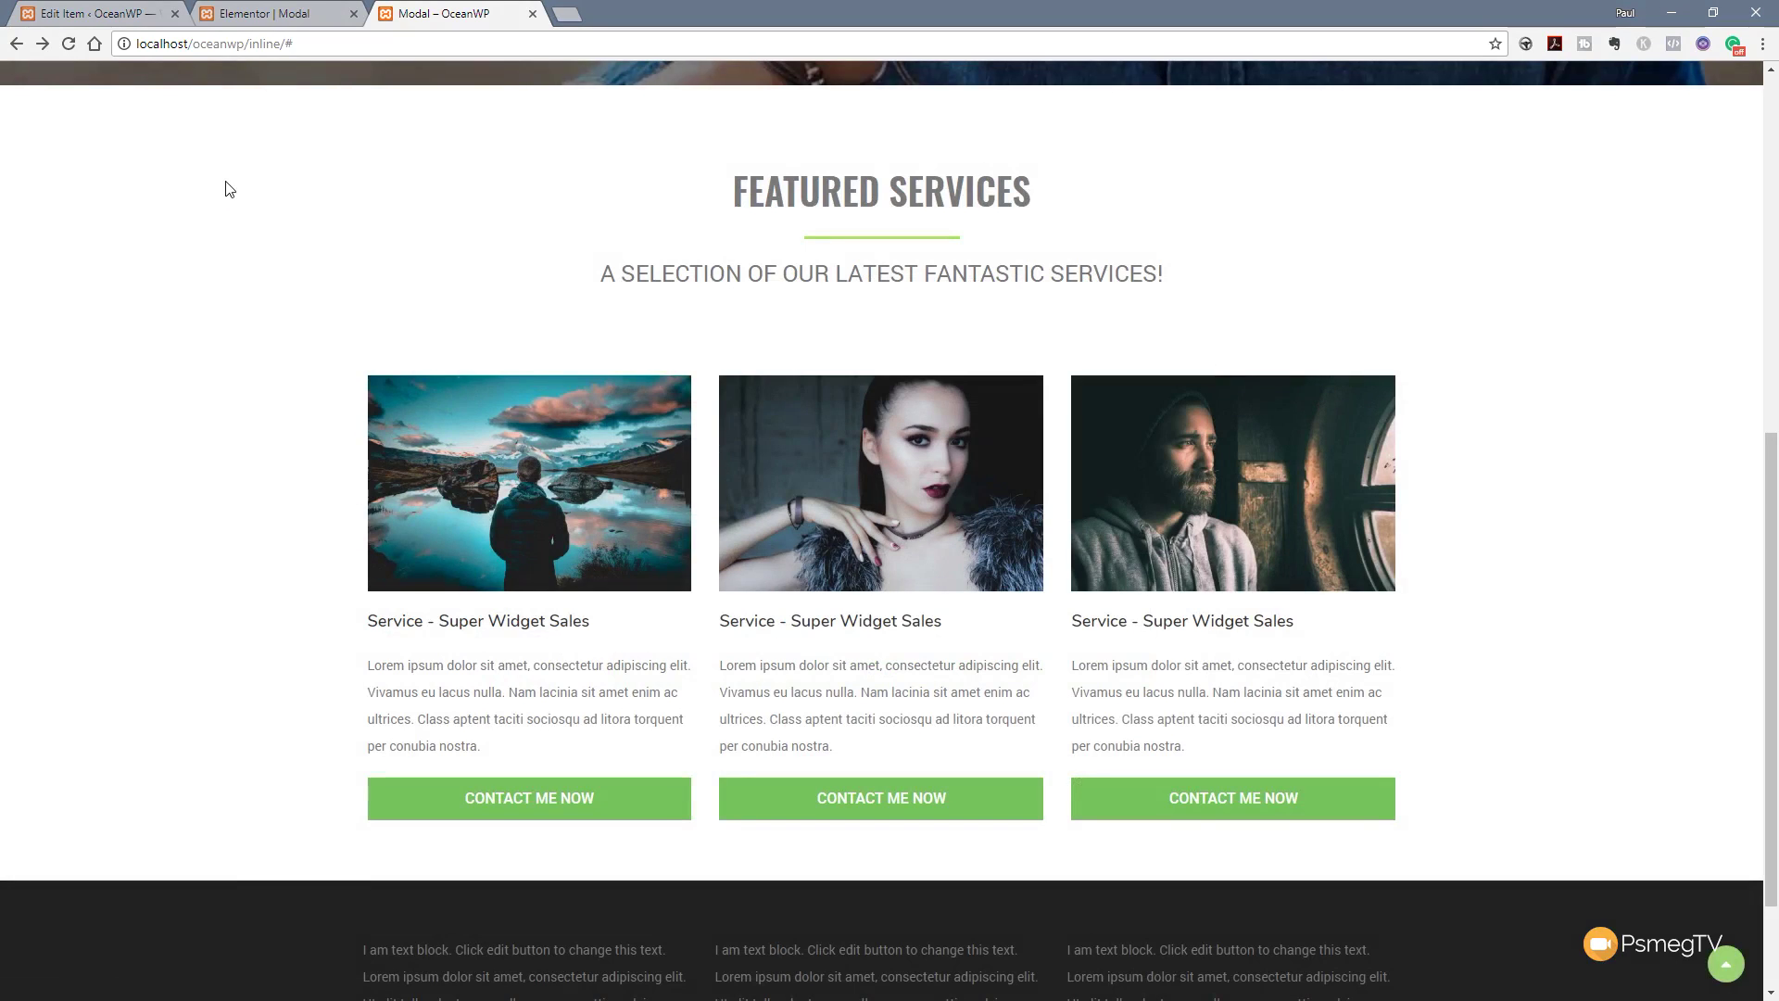
Step: Reduce the Quick Contact modal's custom width to 503 px and update the modal
left_click(99, 17)
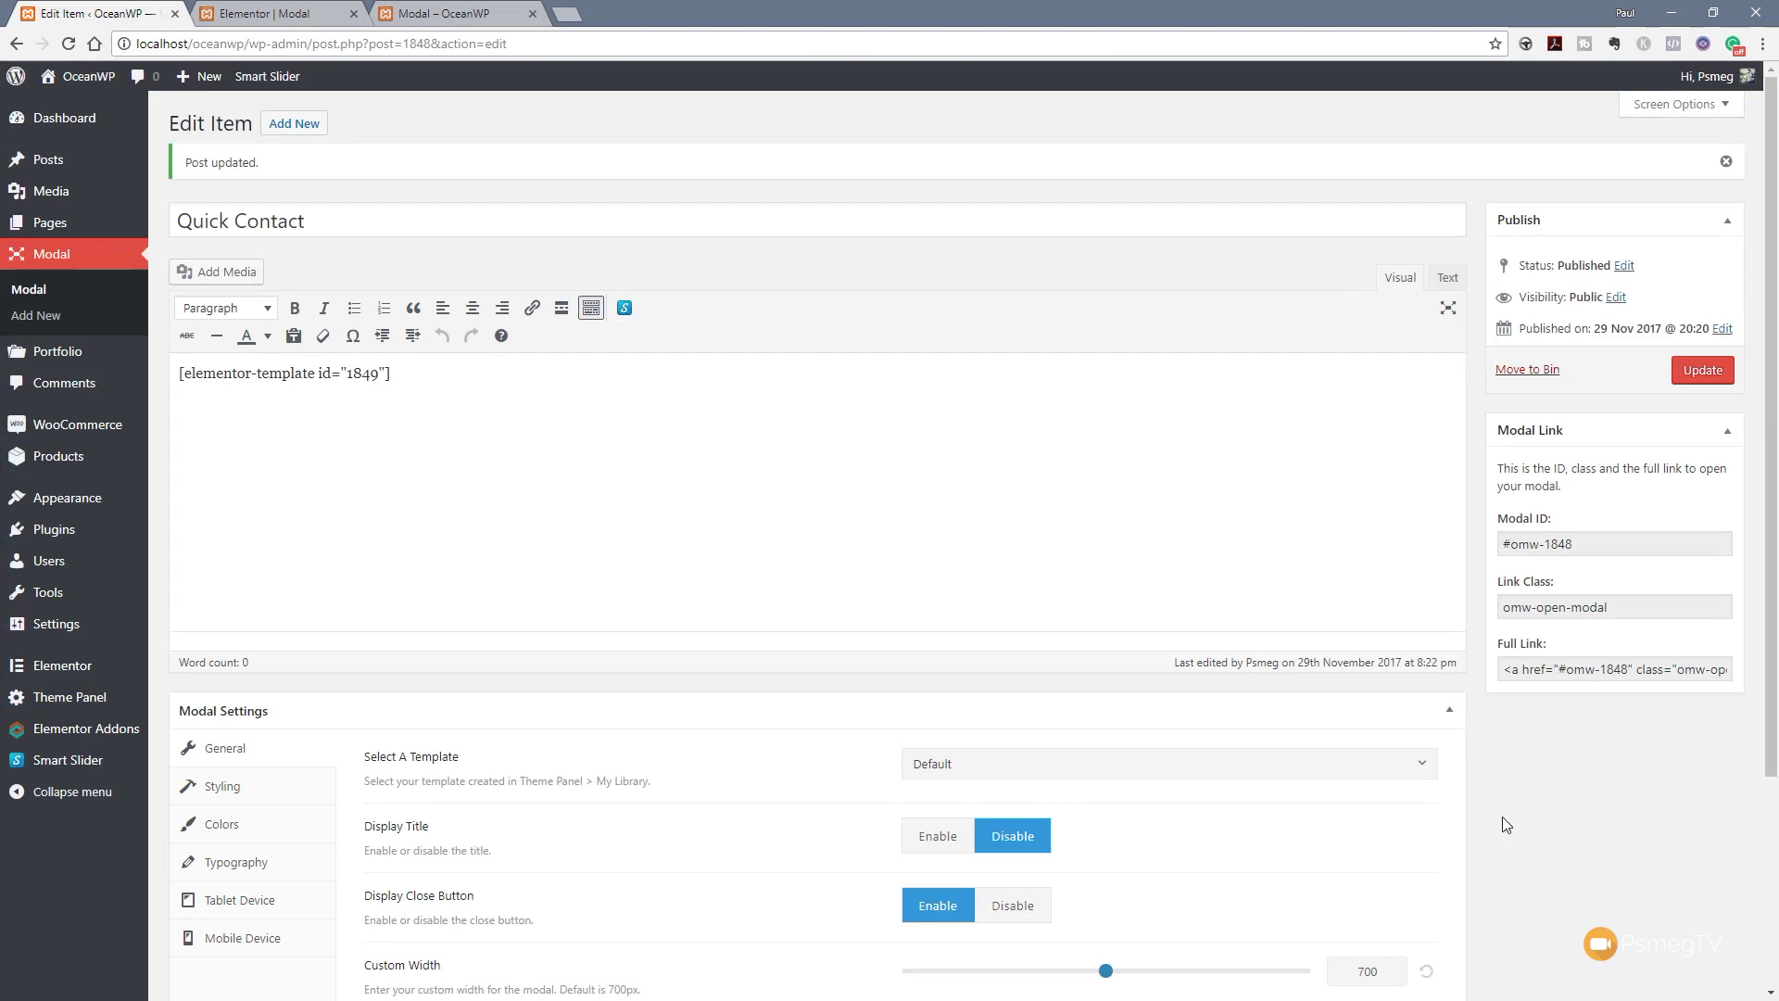
scroll(845, 797, "down", 3)
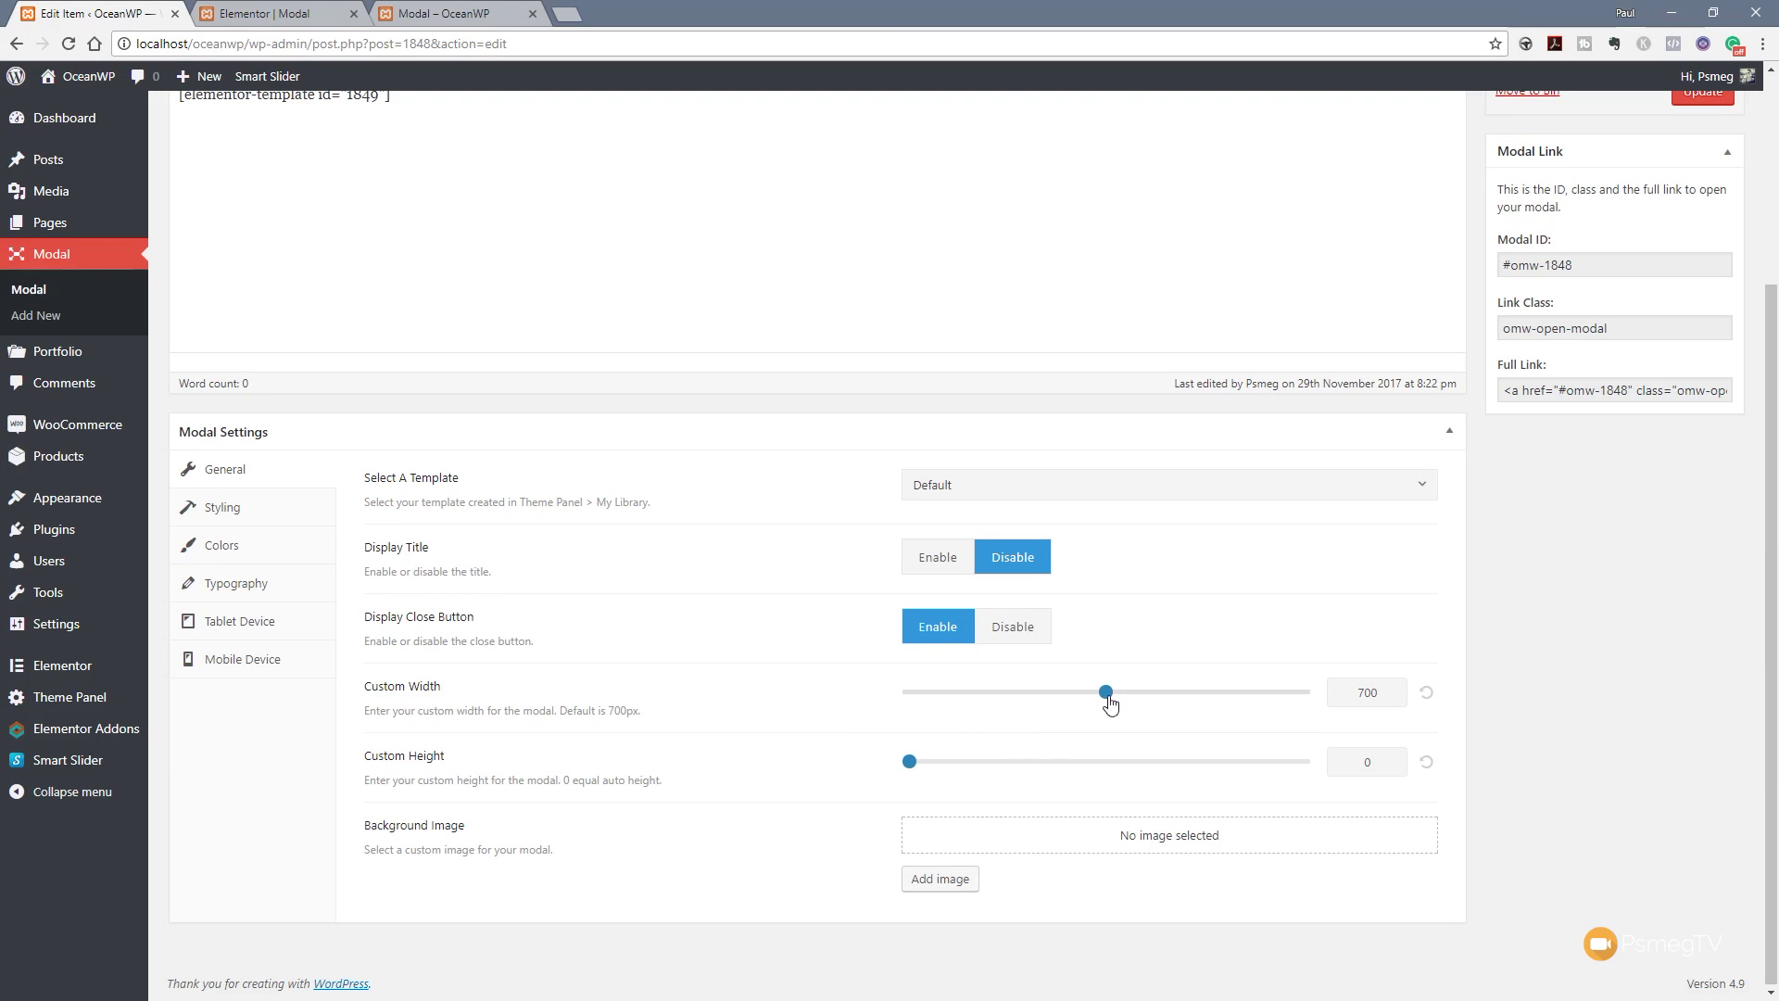
left_click_drag(1109, 696, 1030, 707)
scroll(1554, 700, "up", 2)
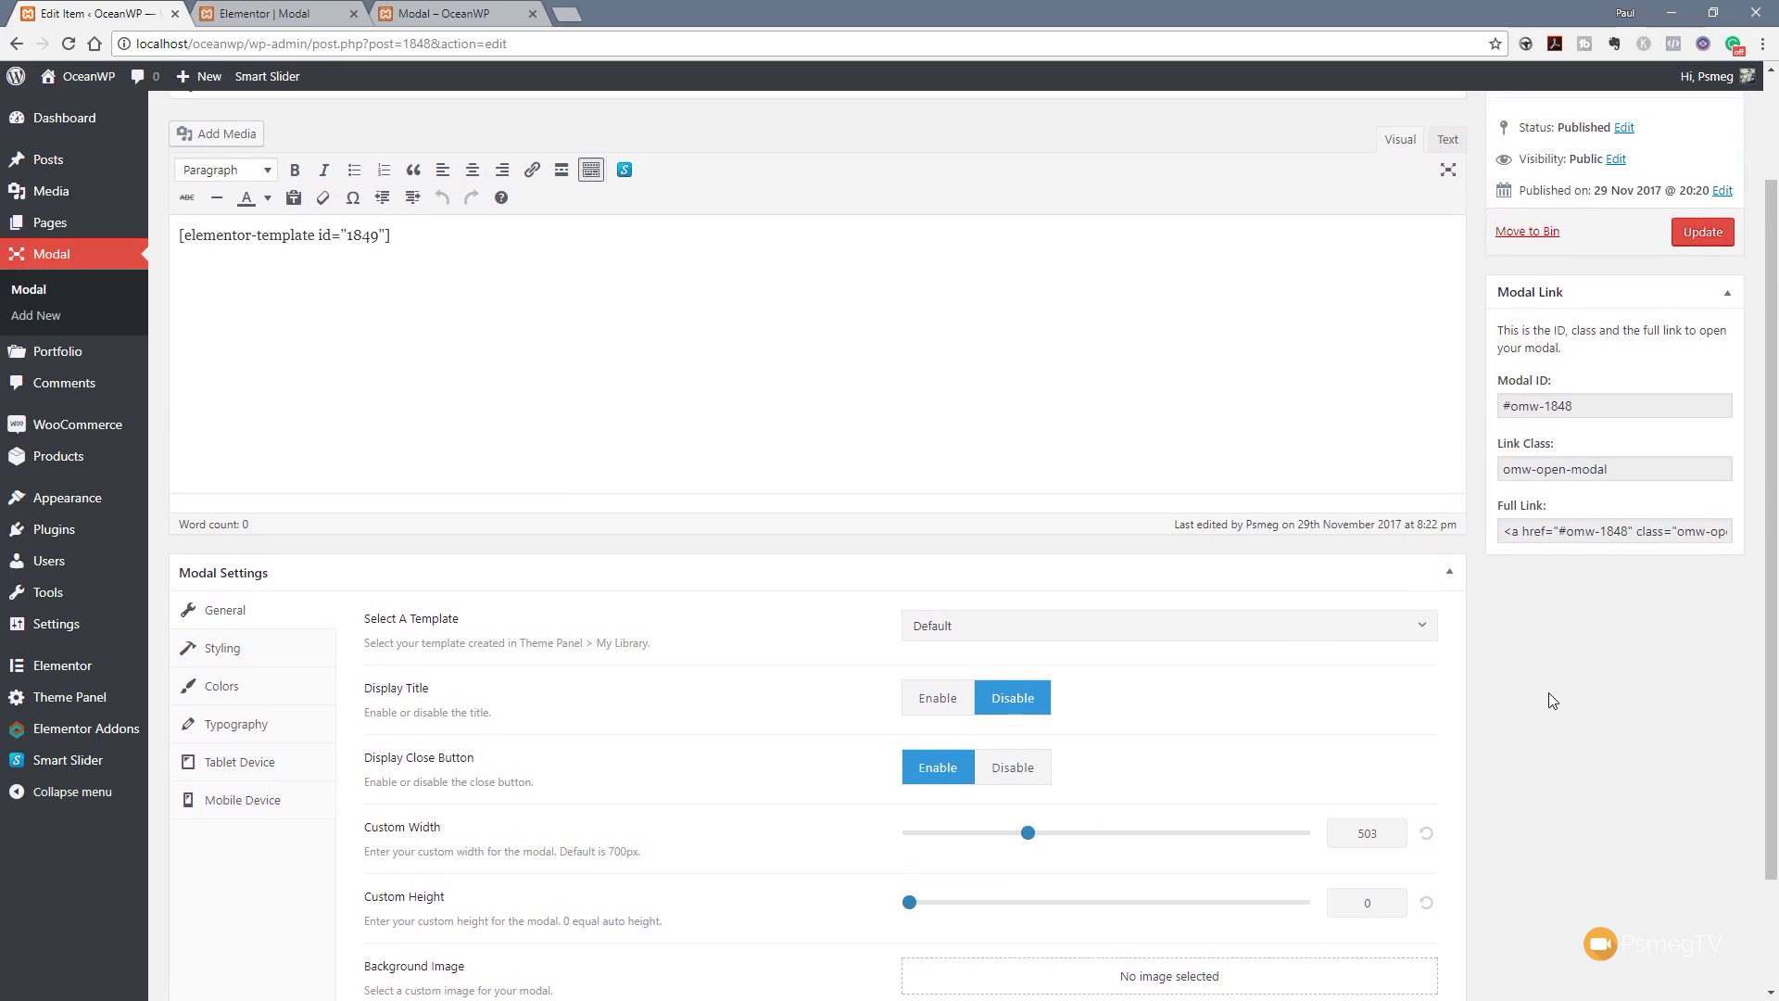
left_click(1705, 232)
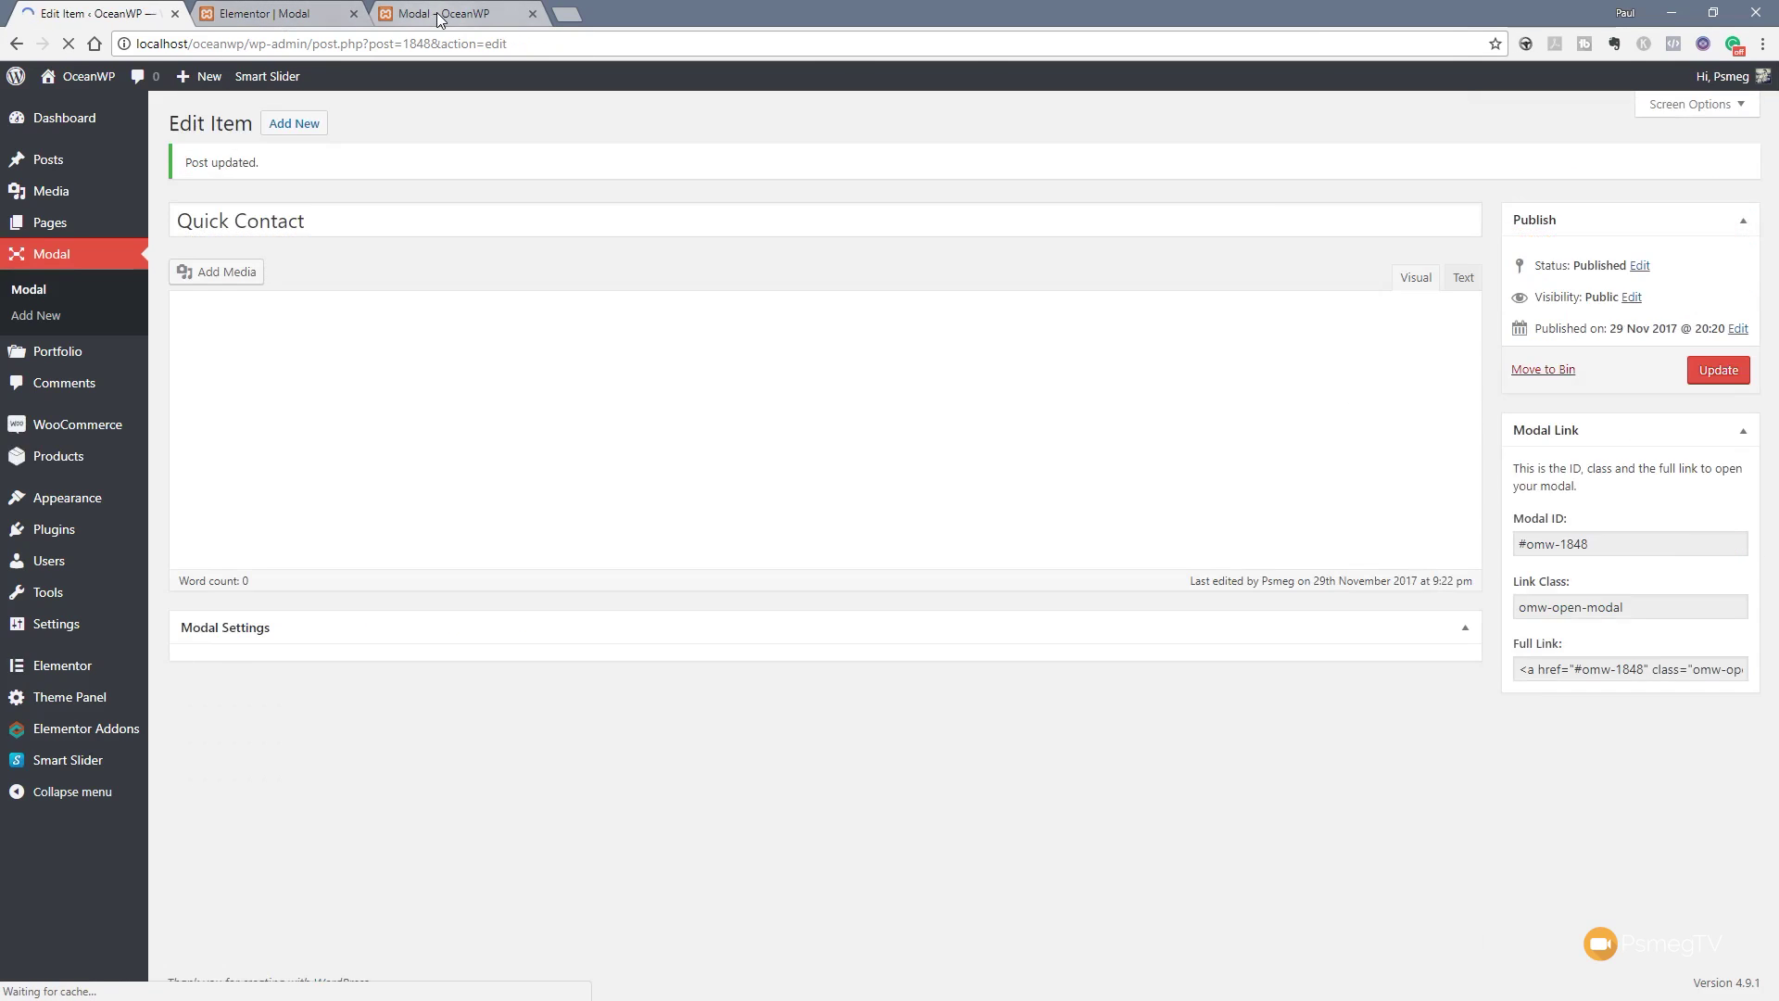
Step: Reload the live Modal page and check the contact popup at its new width, closing it again
left_click(443, 13)
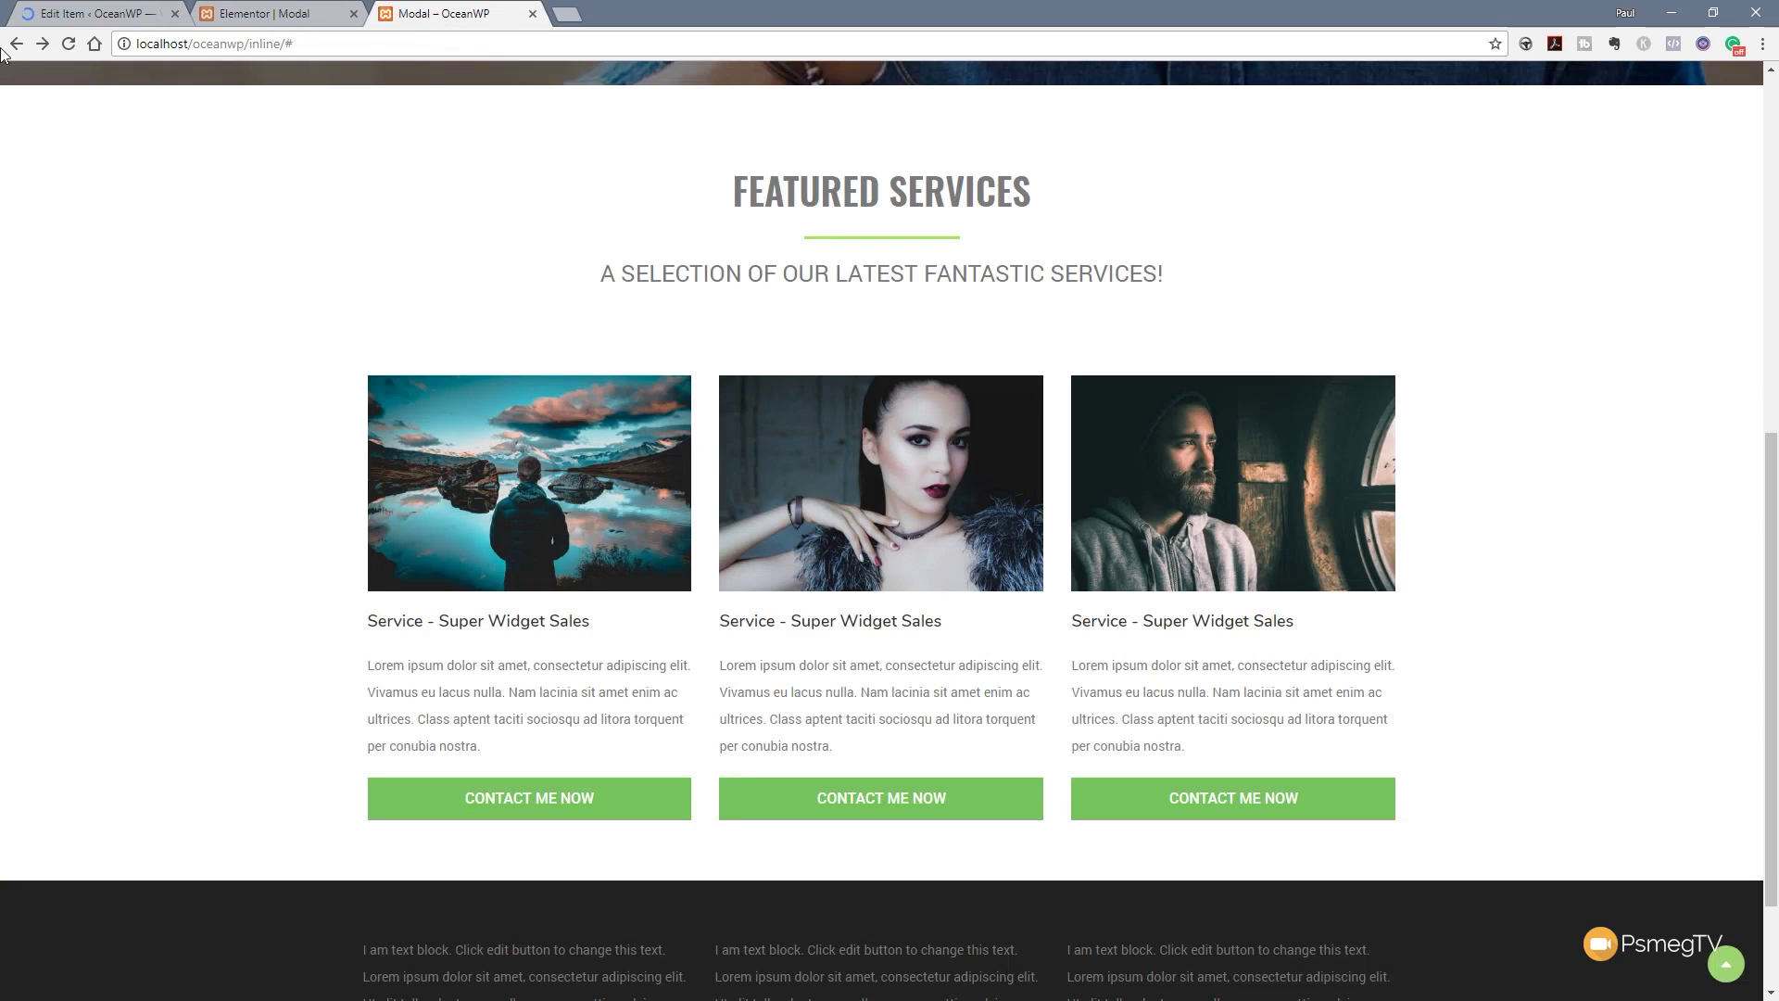
left_click(71, 45)
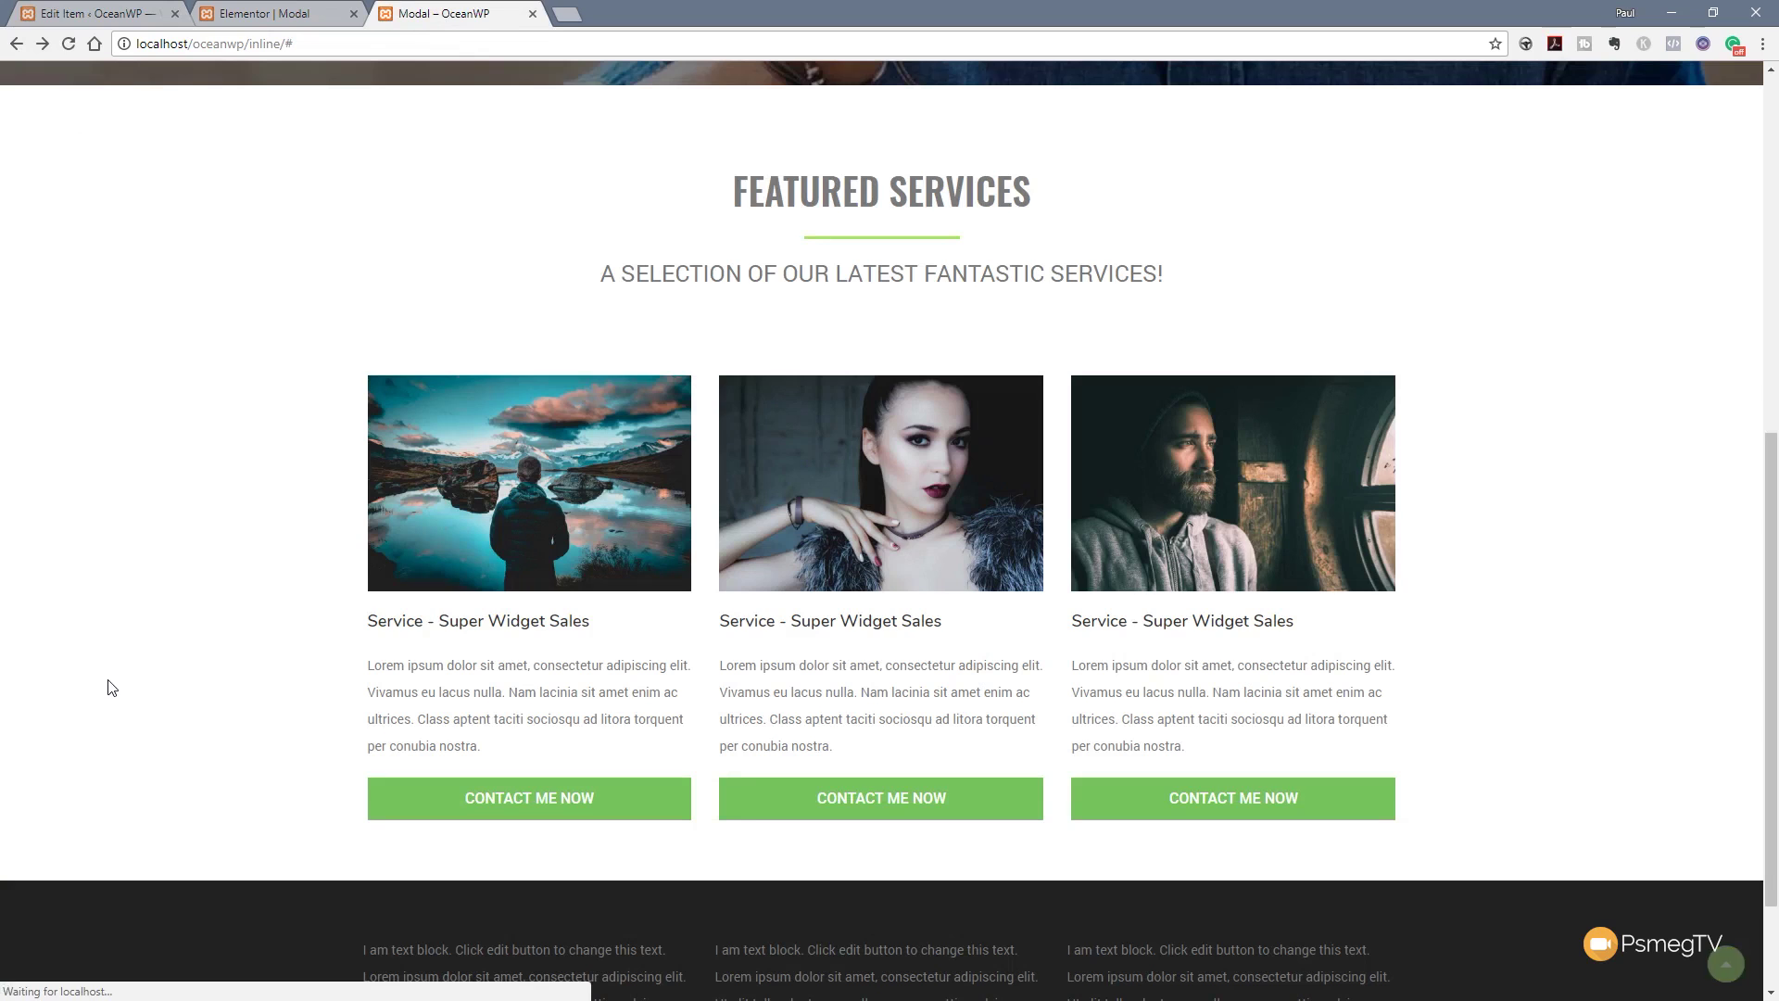
left_click(546, 799)
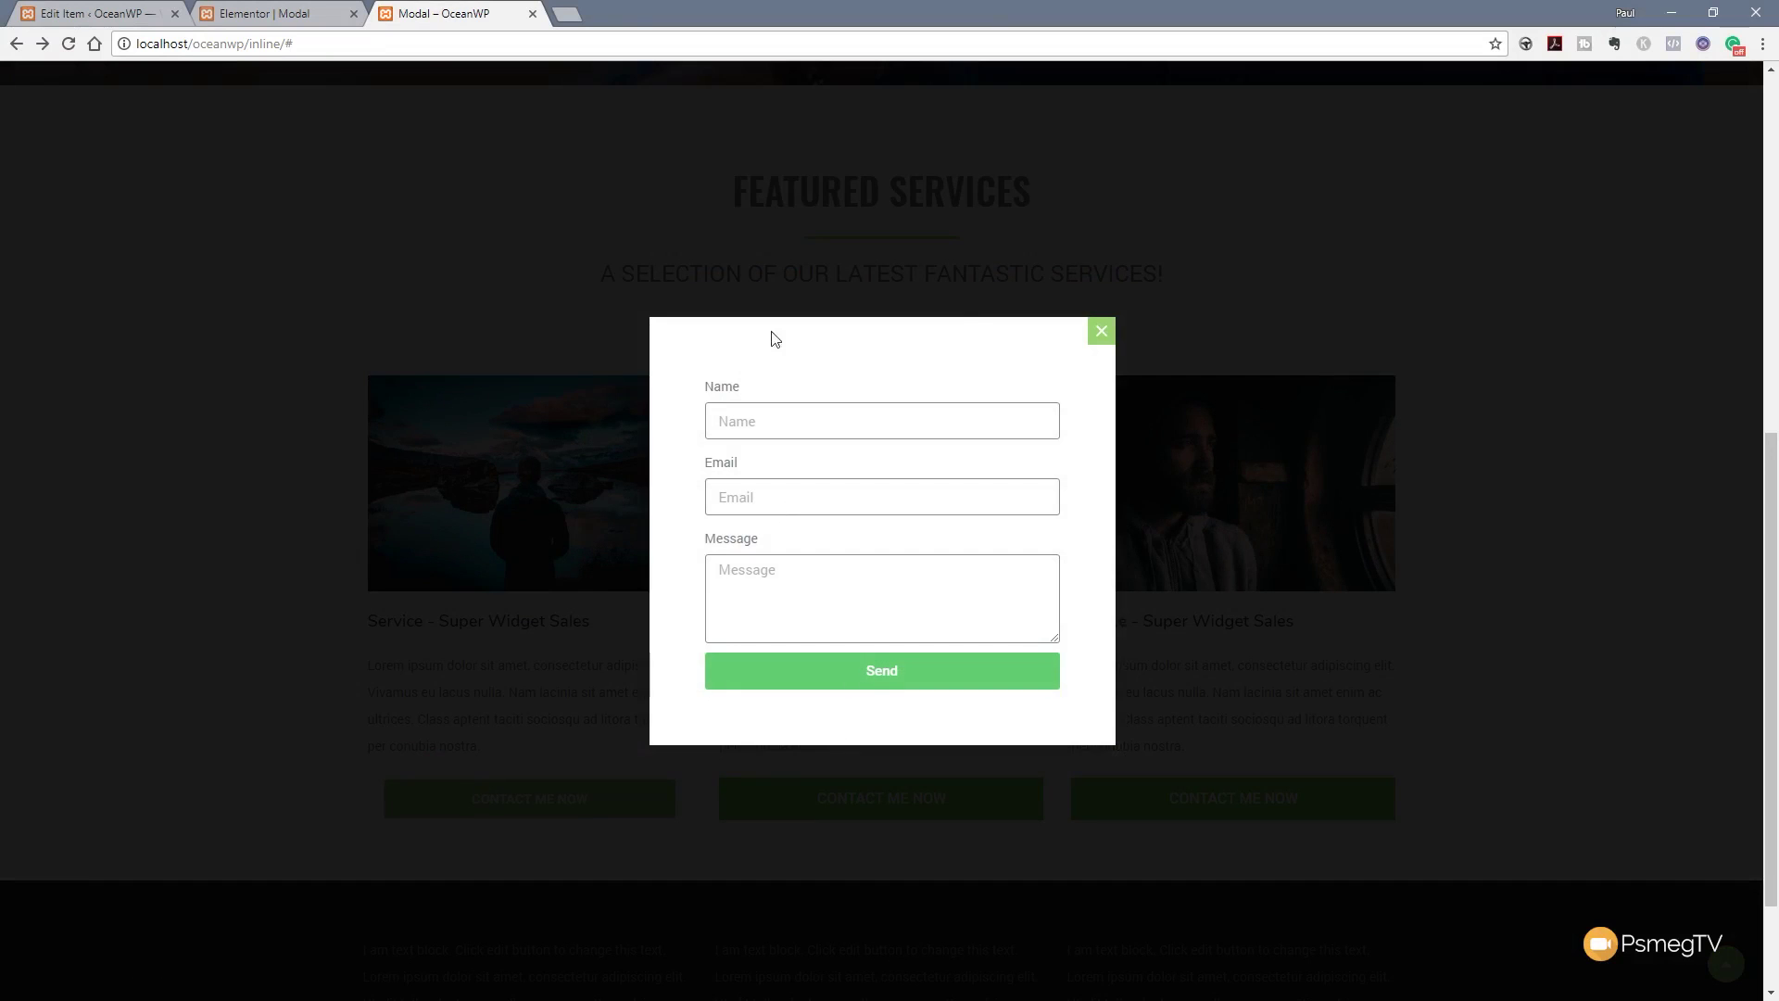
left_click(1101, 331)
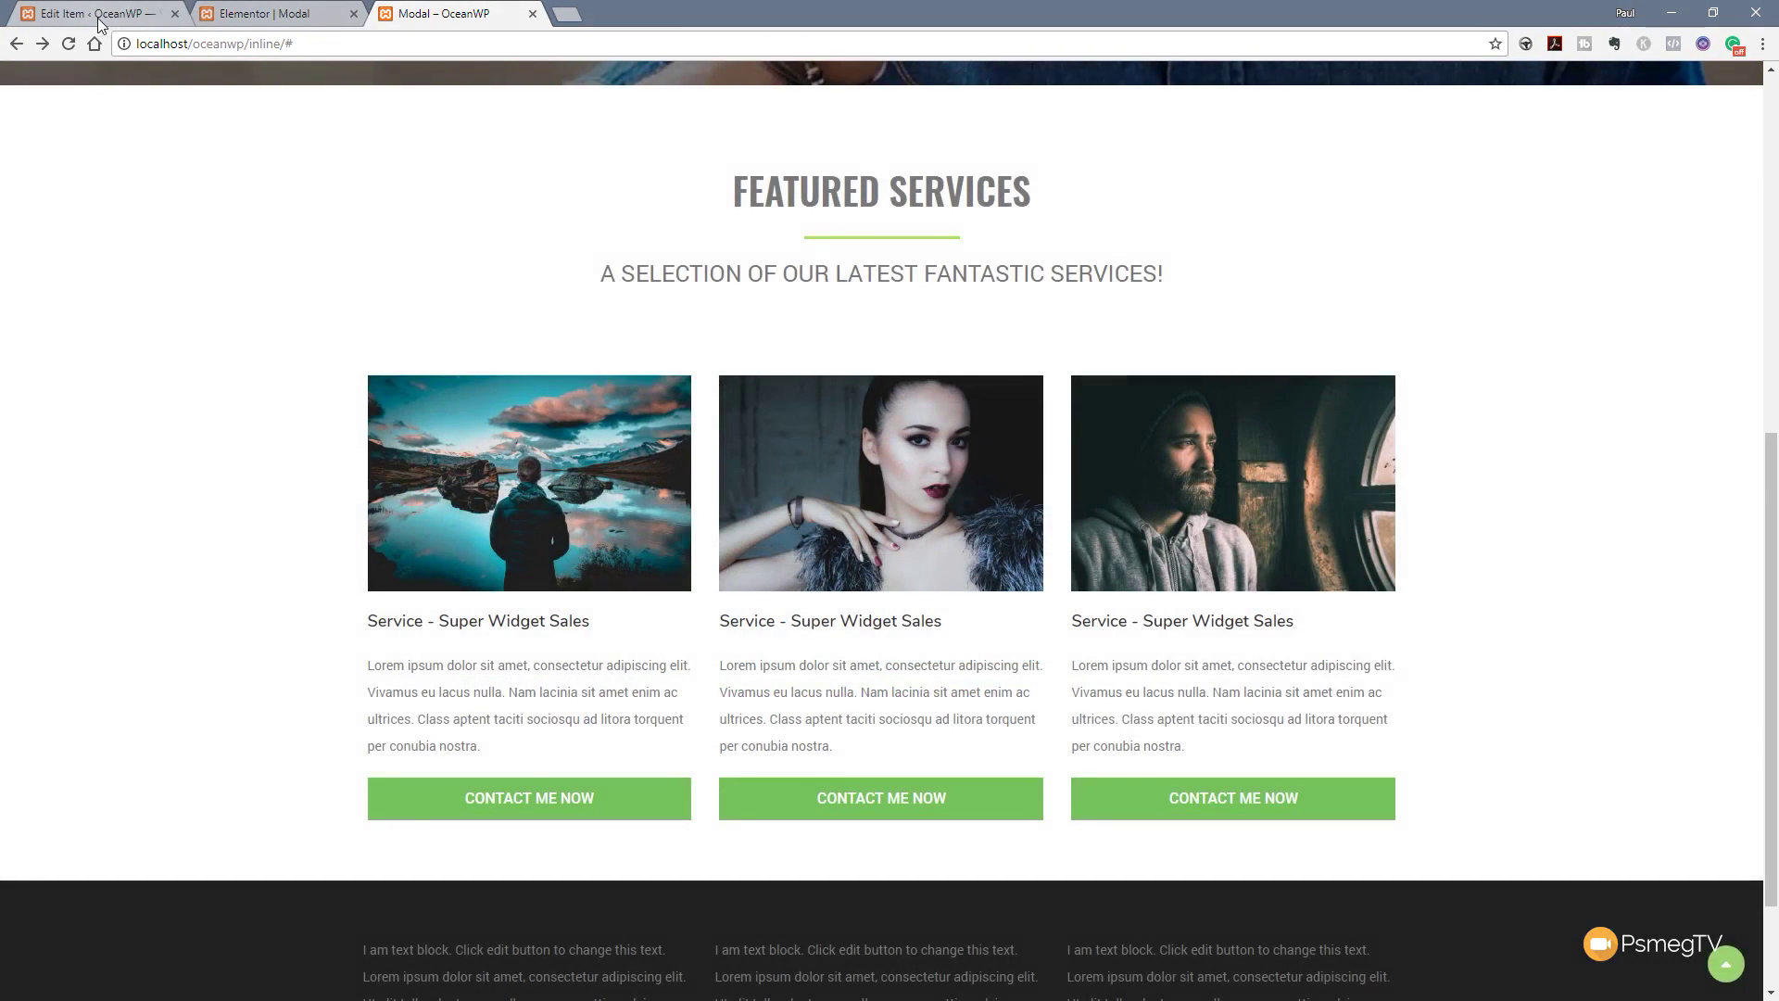
Step: Review the Quick Contact modal's styling, color, typography and tablet device settings
left_click(183, 10)
scroll(1100, 814, "down", 3)
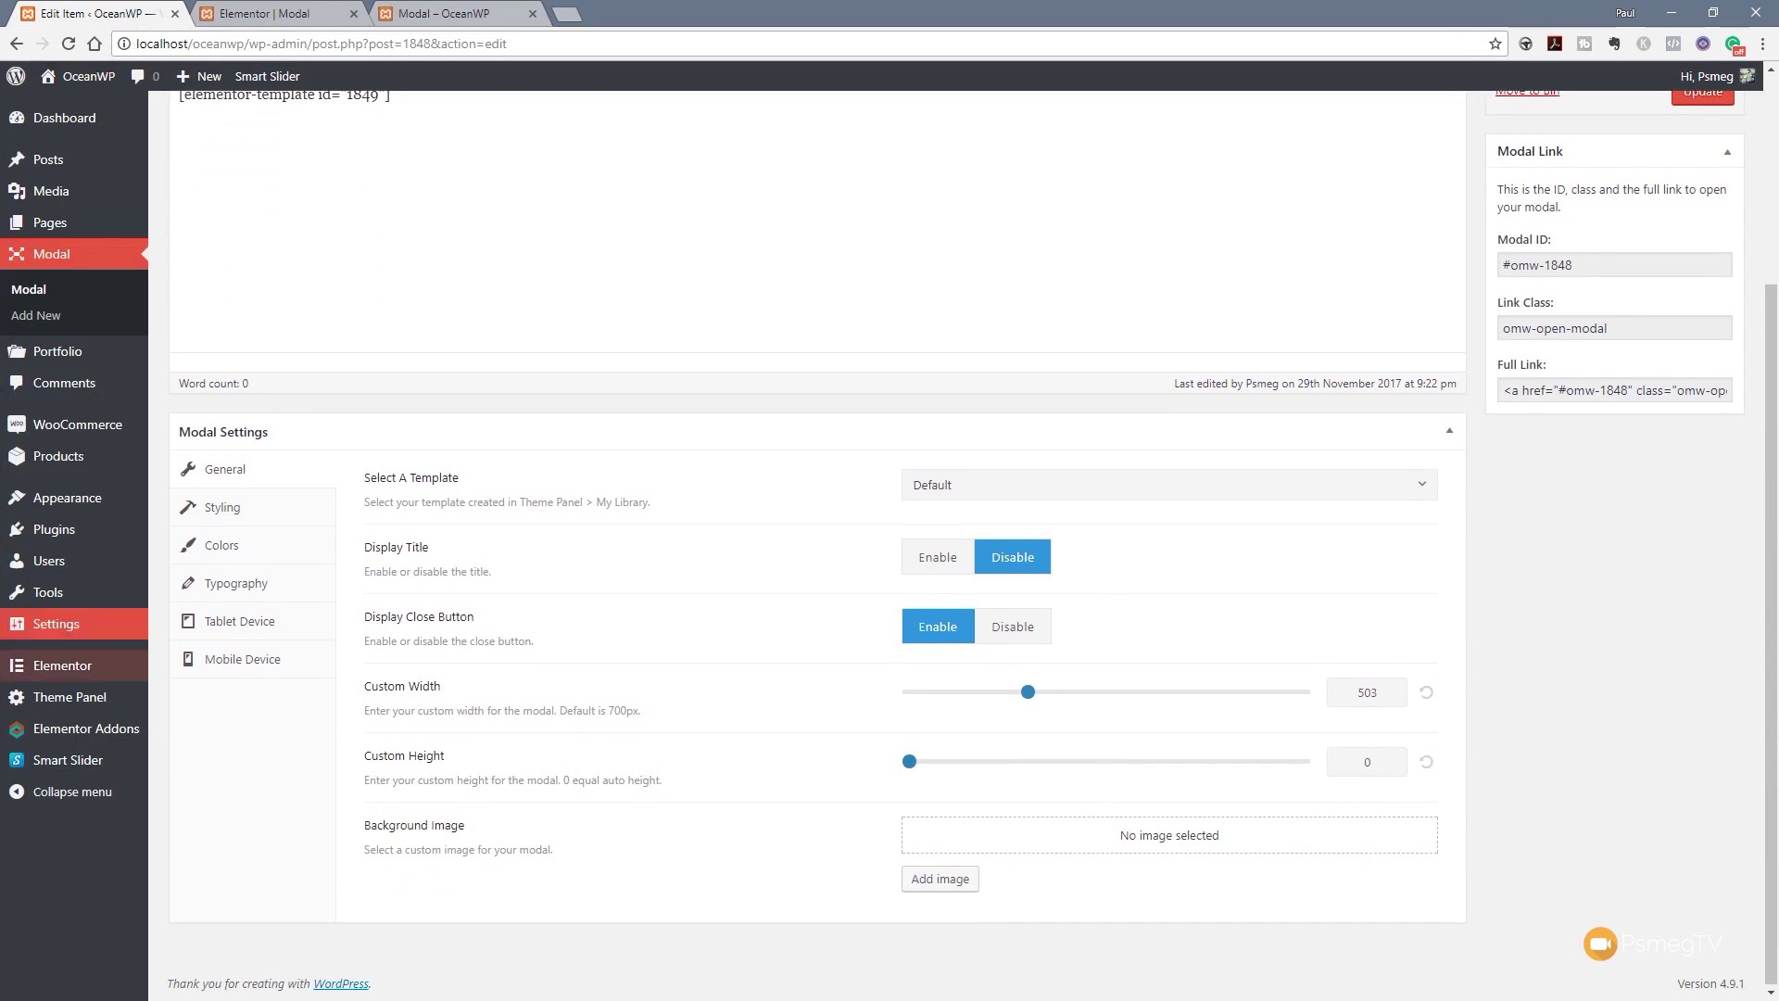
left_click(250, 519)
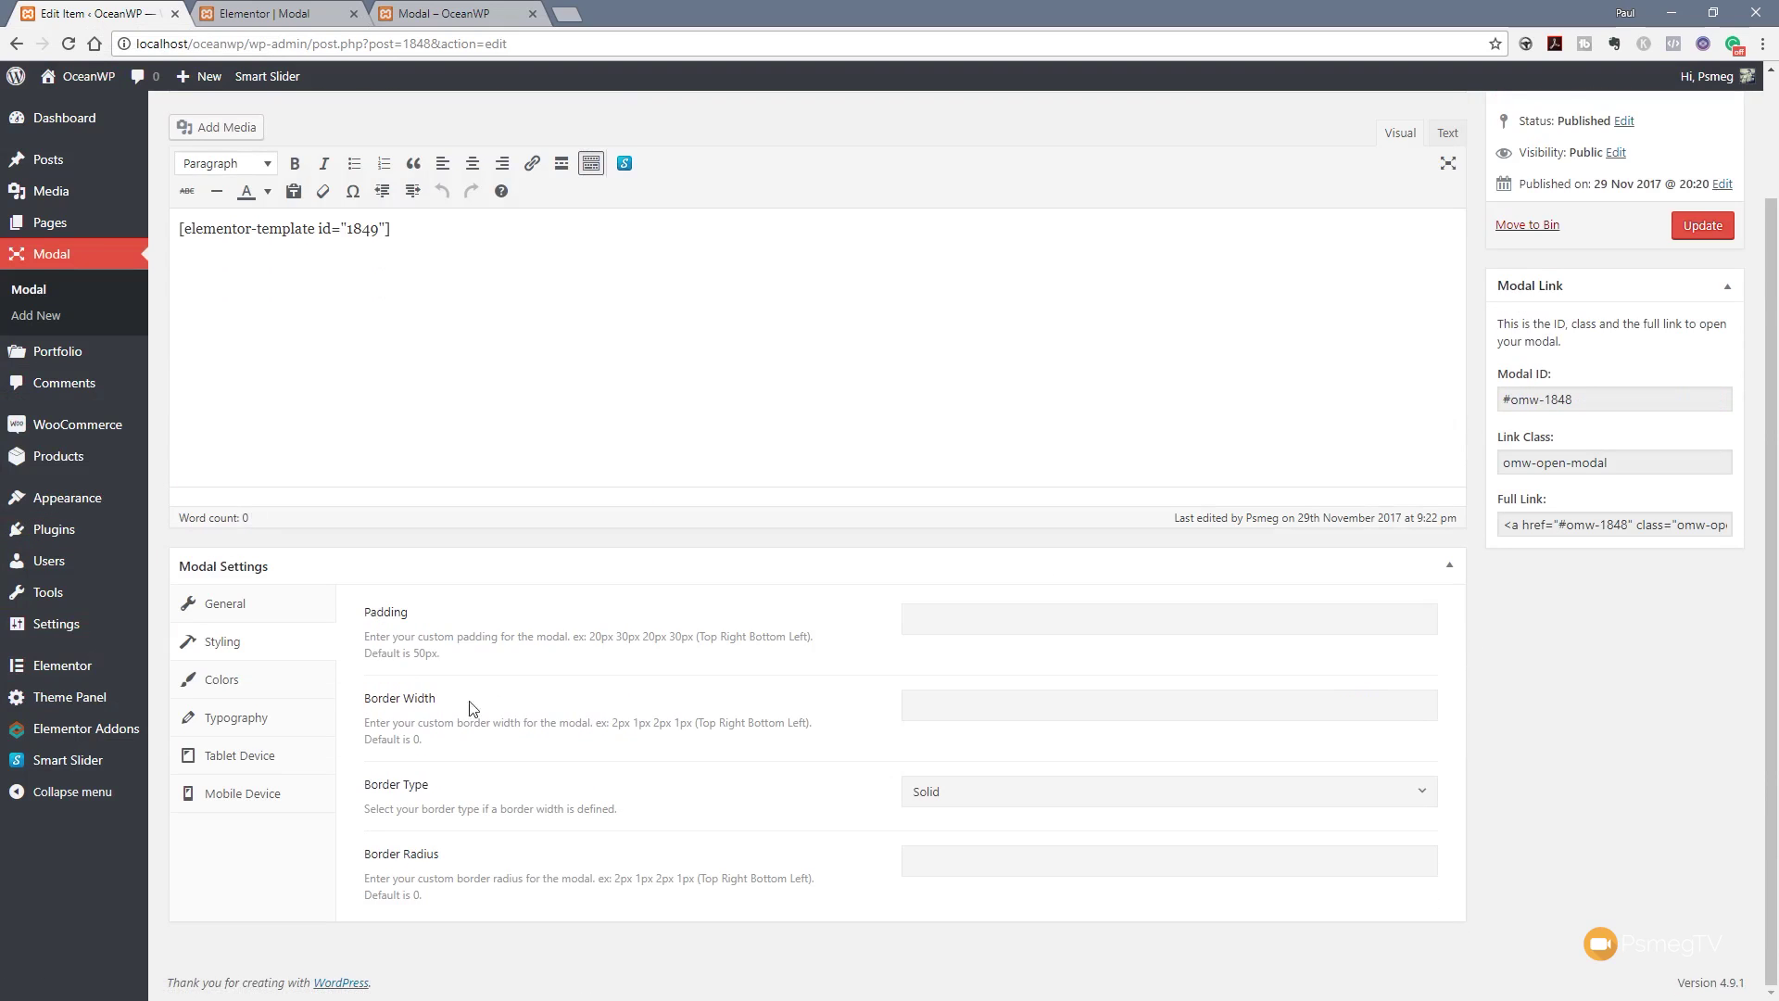
left_click(243, 688)
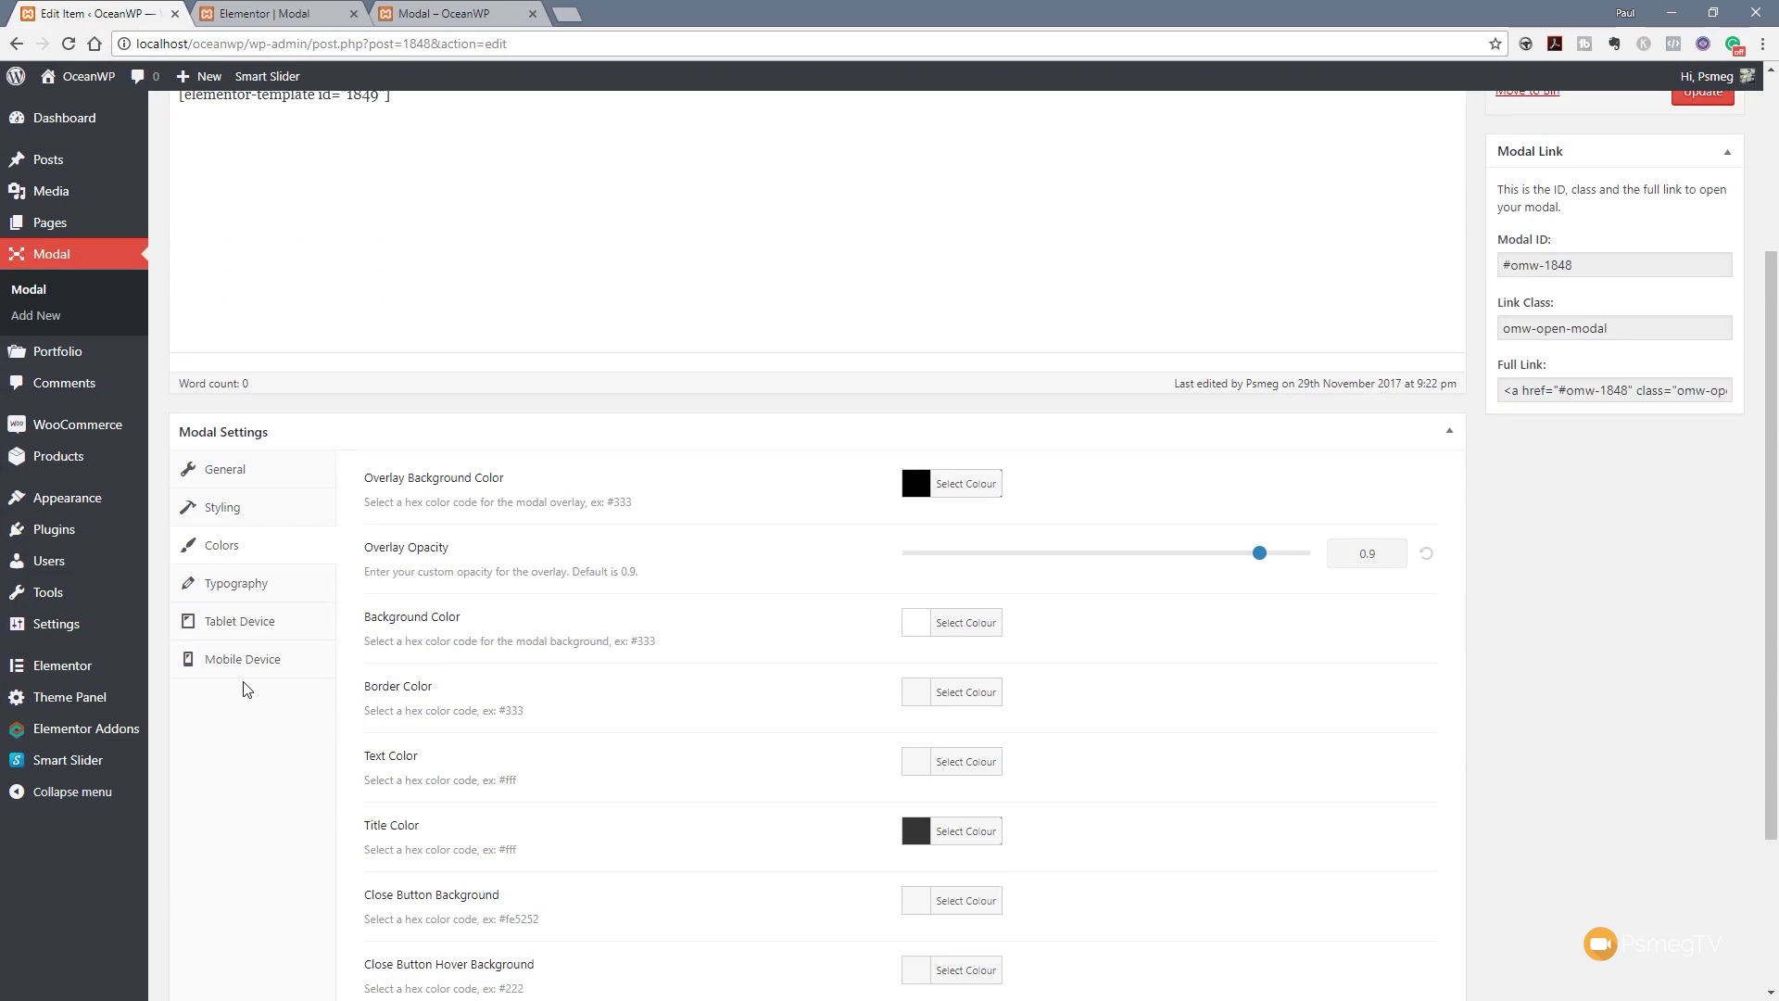
left_click(230, 589)
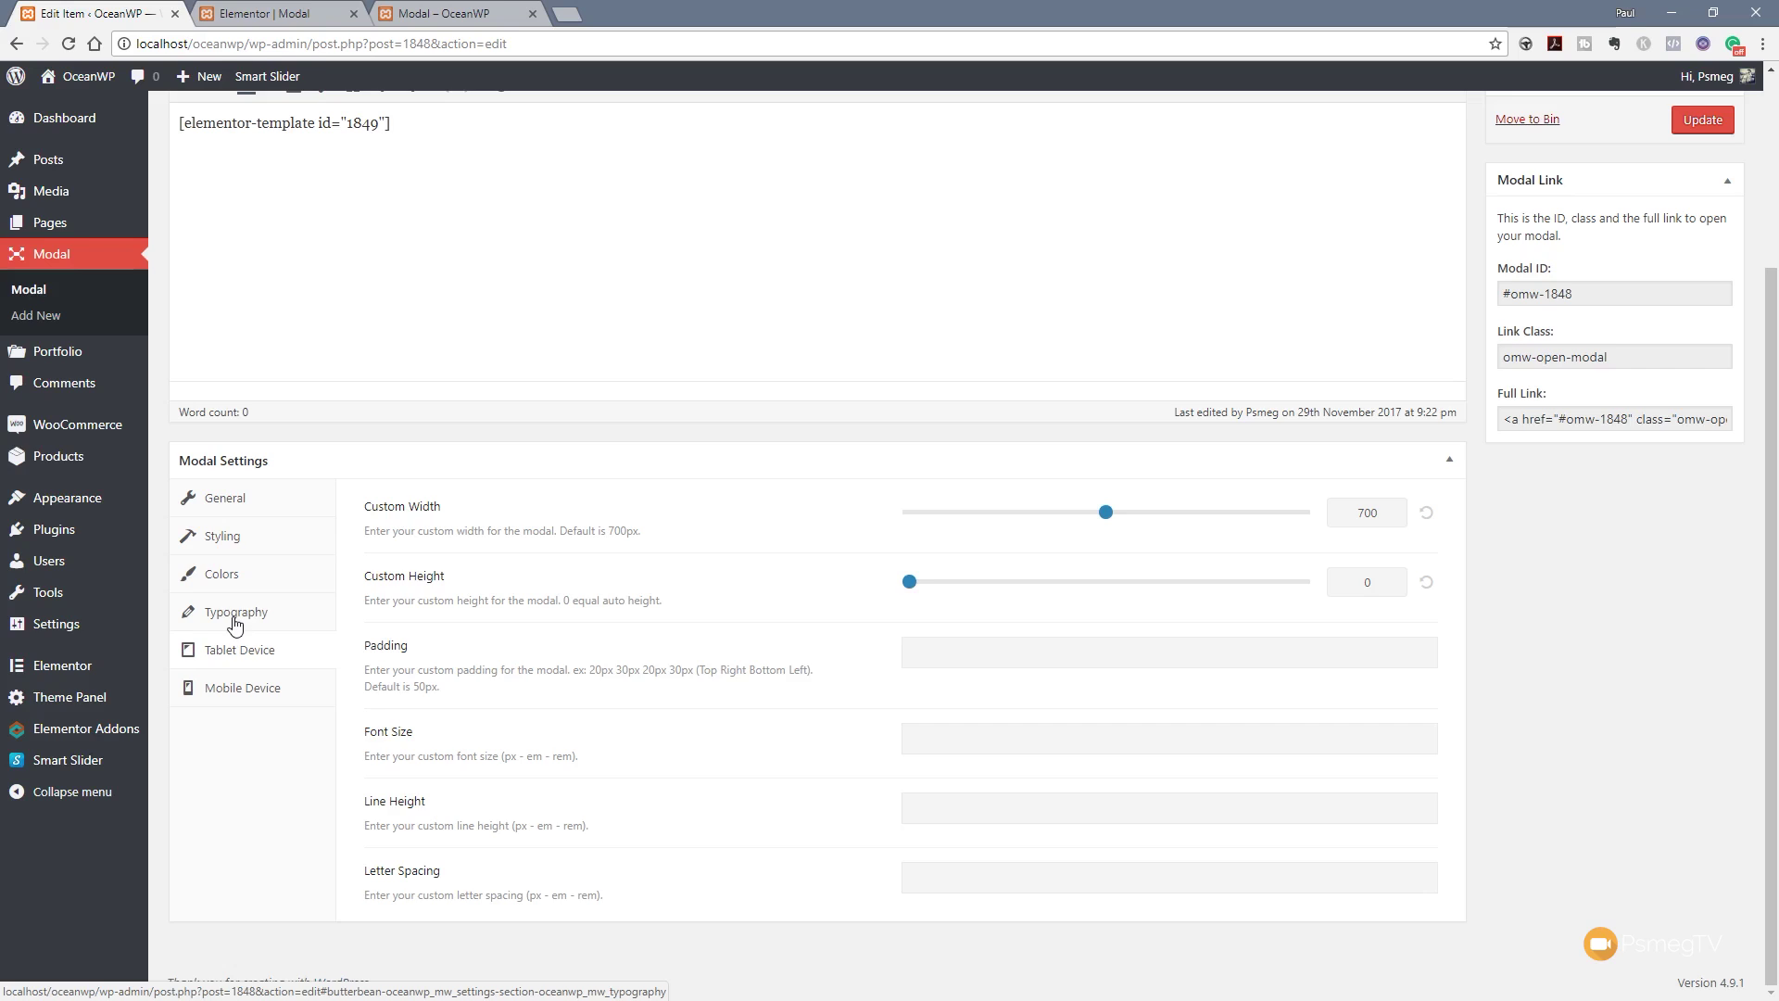
scroll(241, 620, "up", 3)
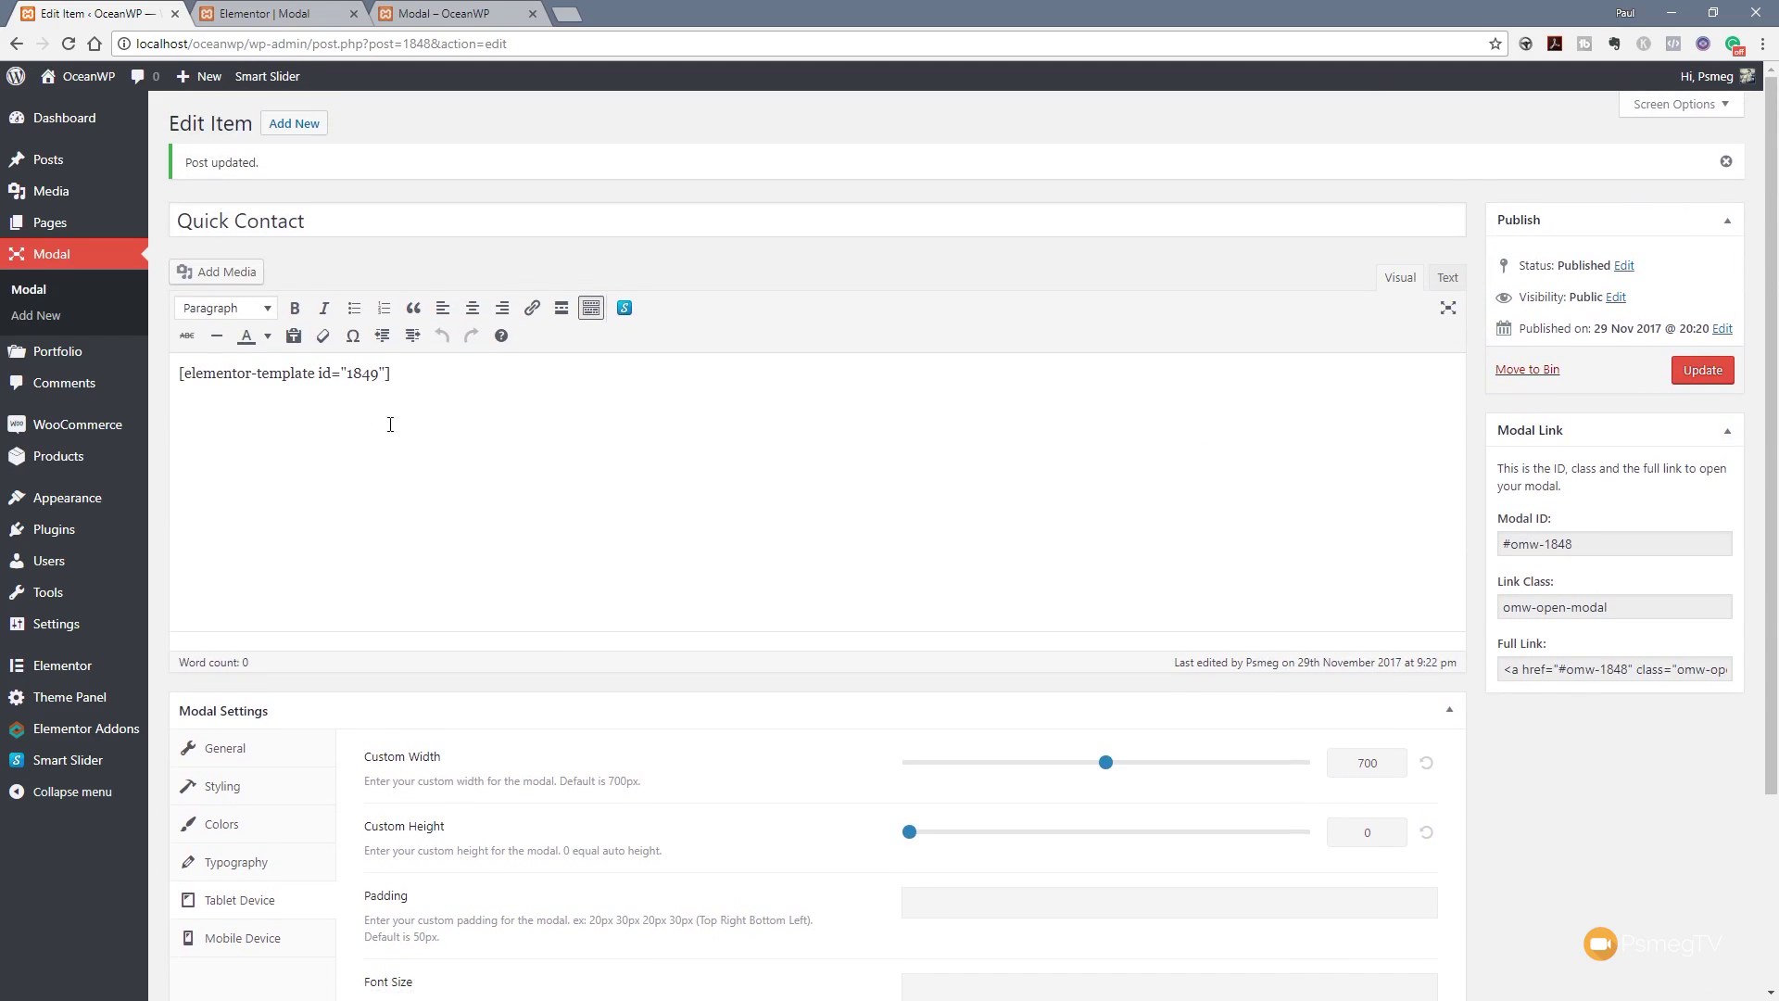